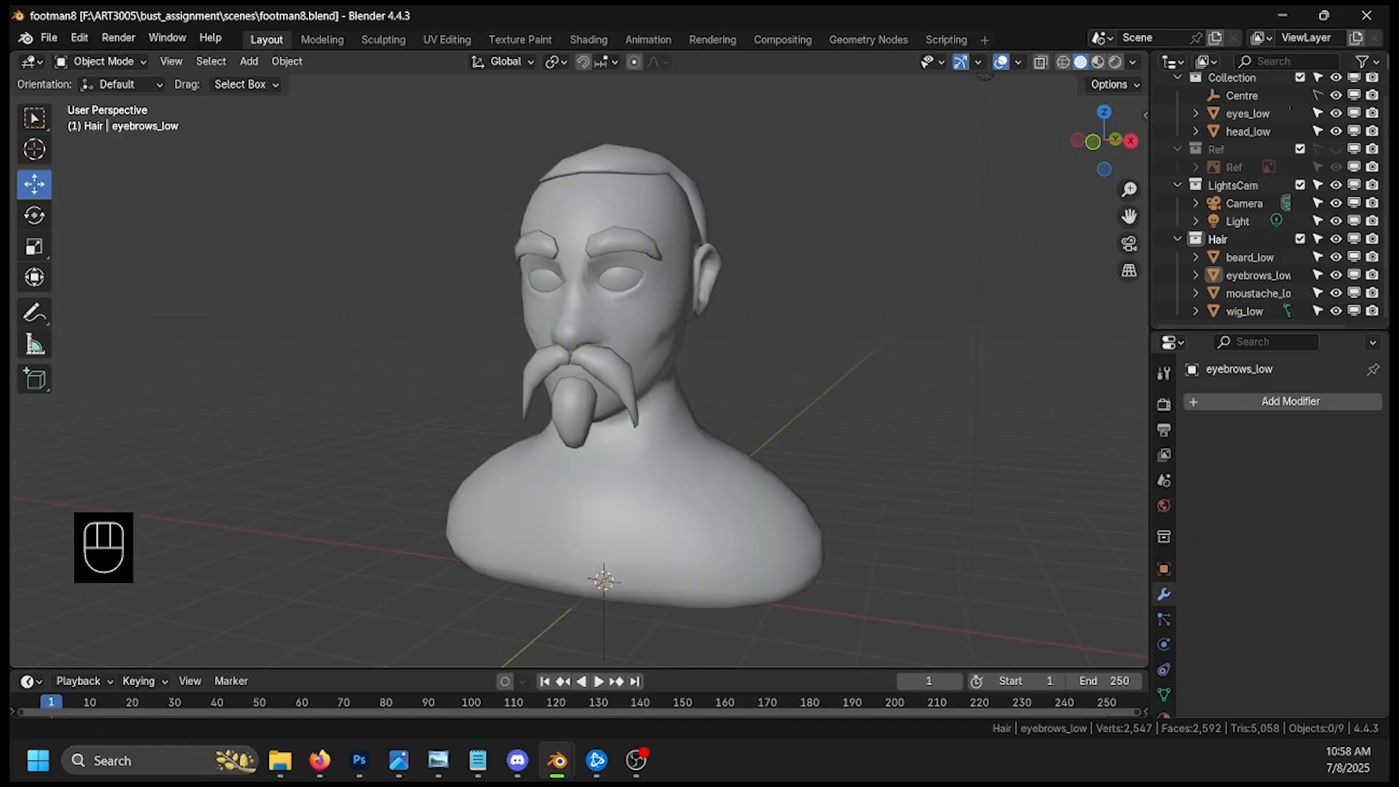
Step: Add a Bézier circle curve at the base of the bust
key("super+e")
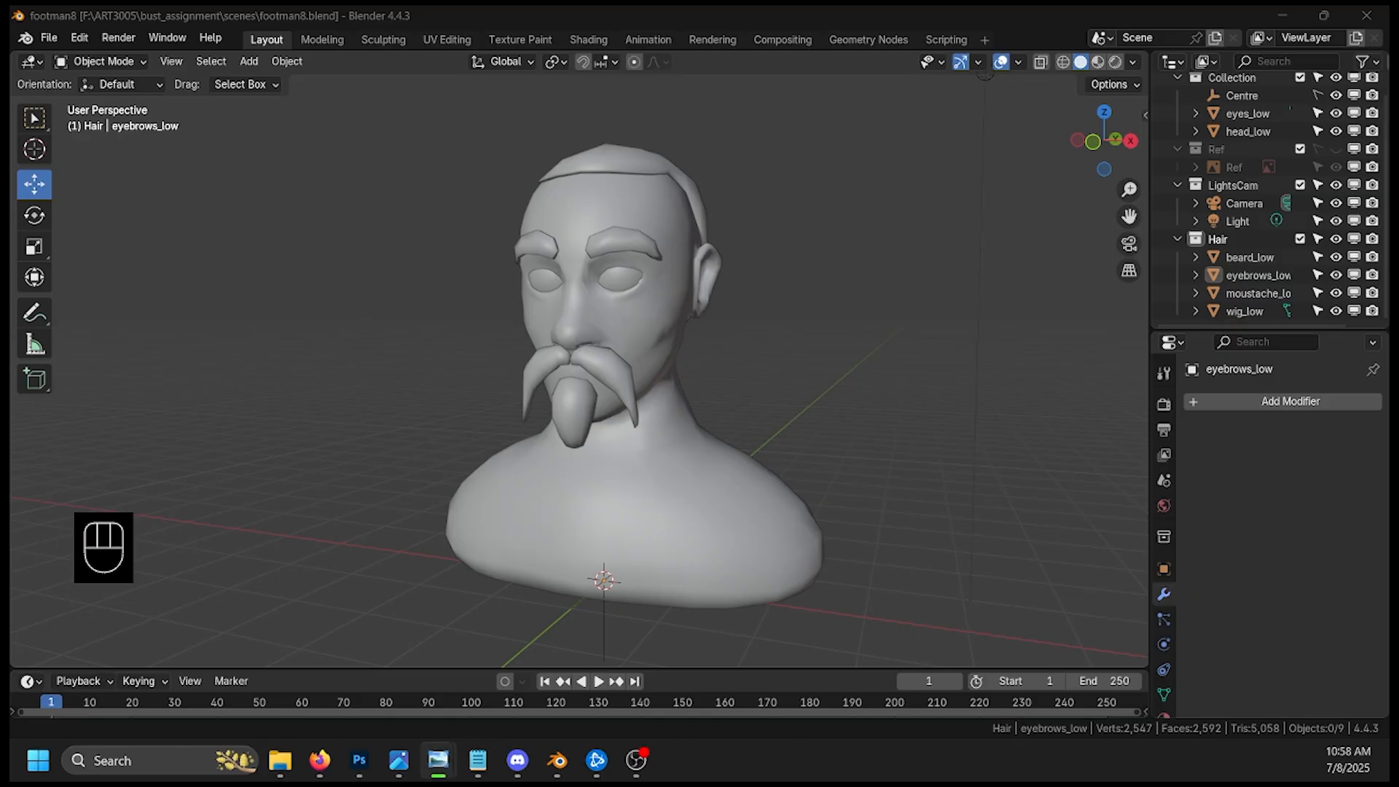
middle_click_drag(927, 490, 974, 494)
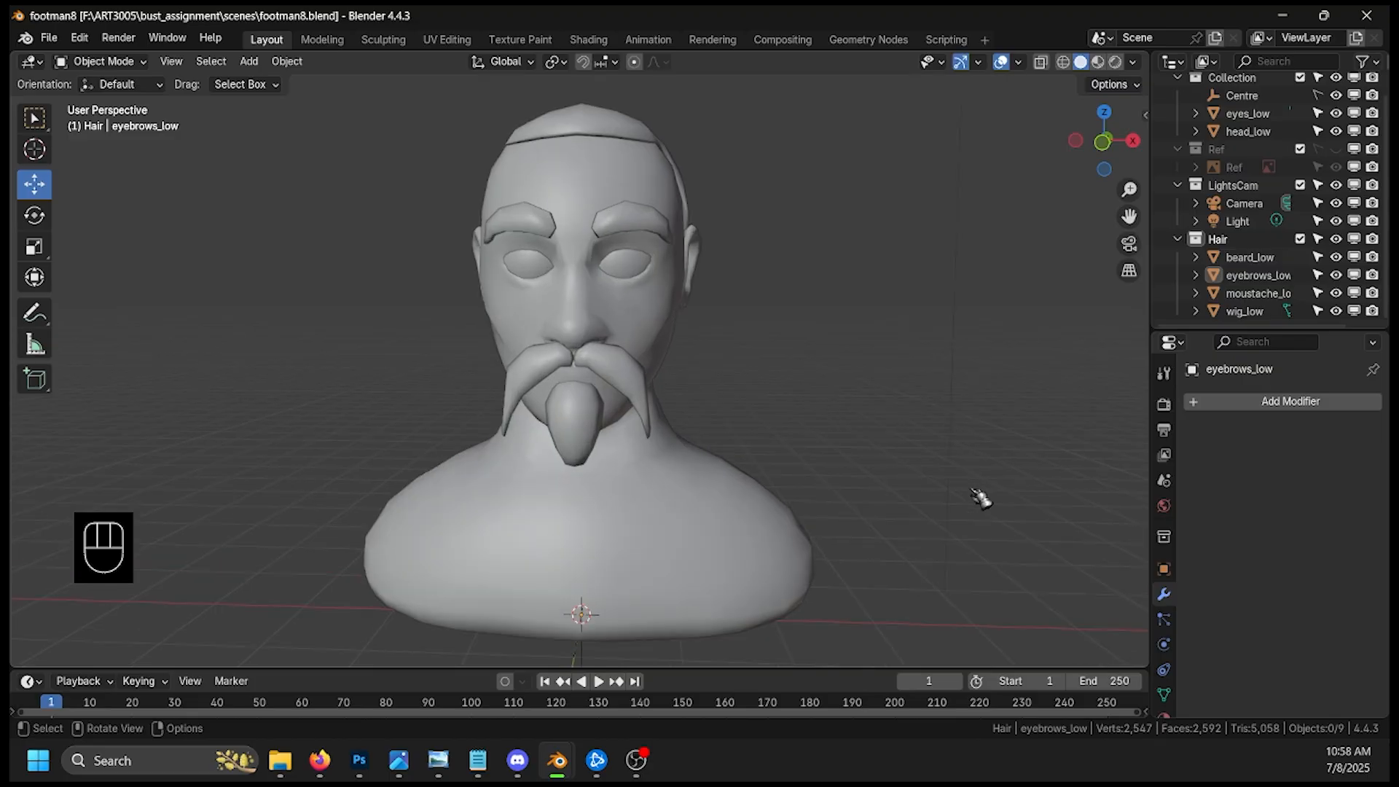
scroll(980, 498, "up", 2)
scroll(1034, 481, "down", 4)
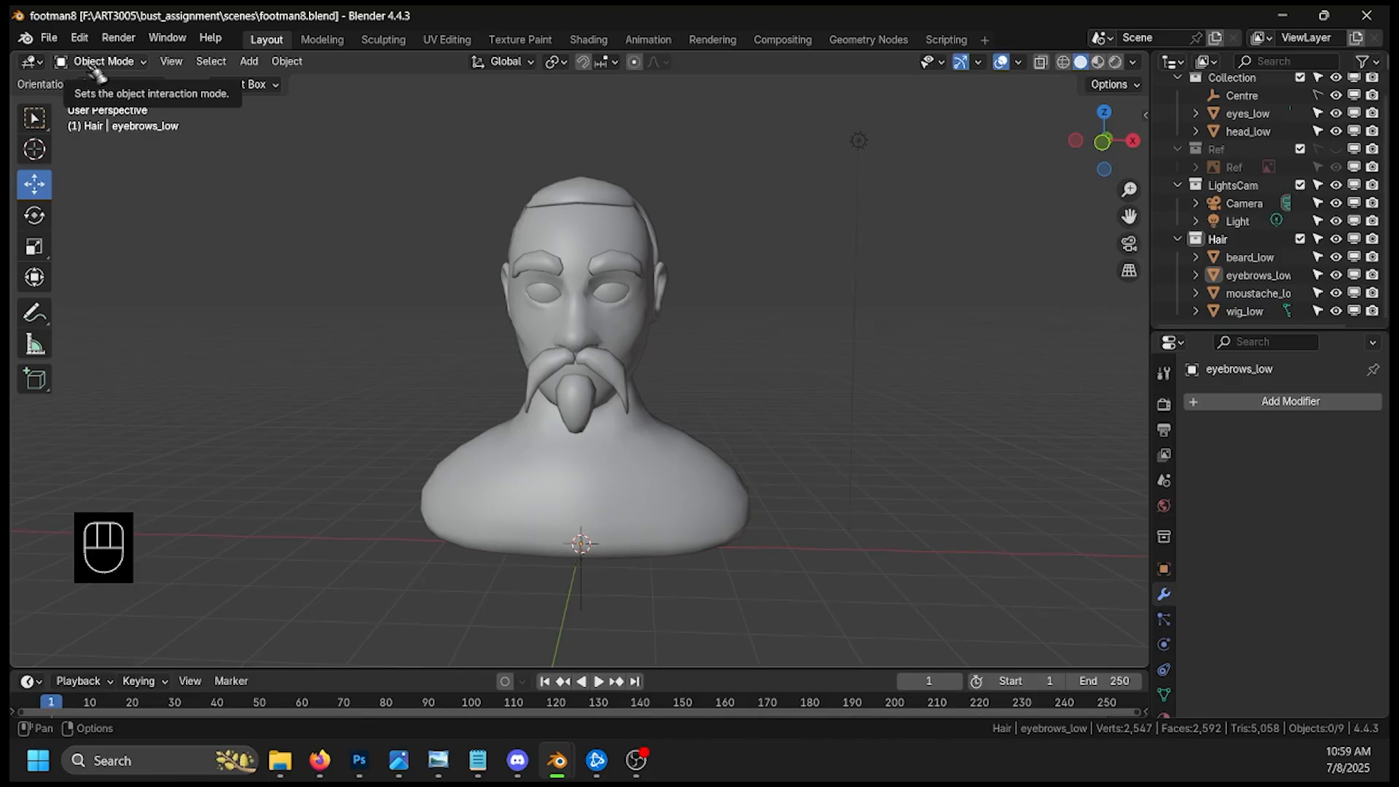
left_click(249, 63)
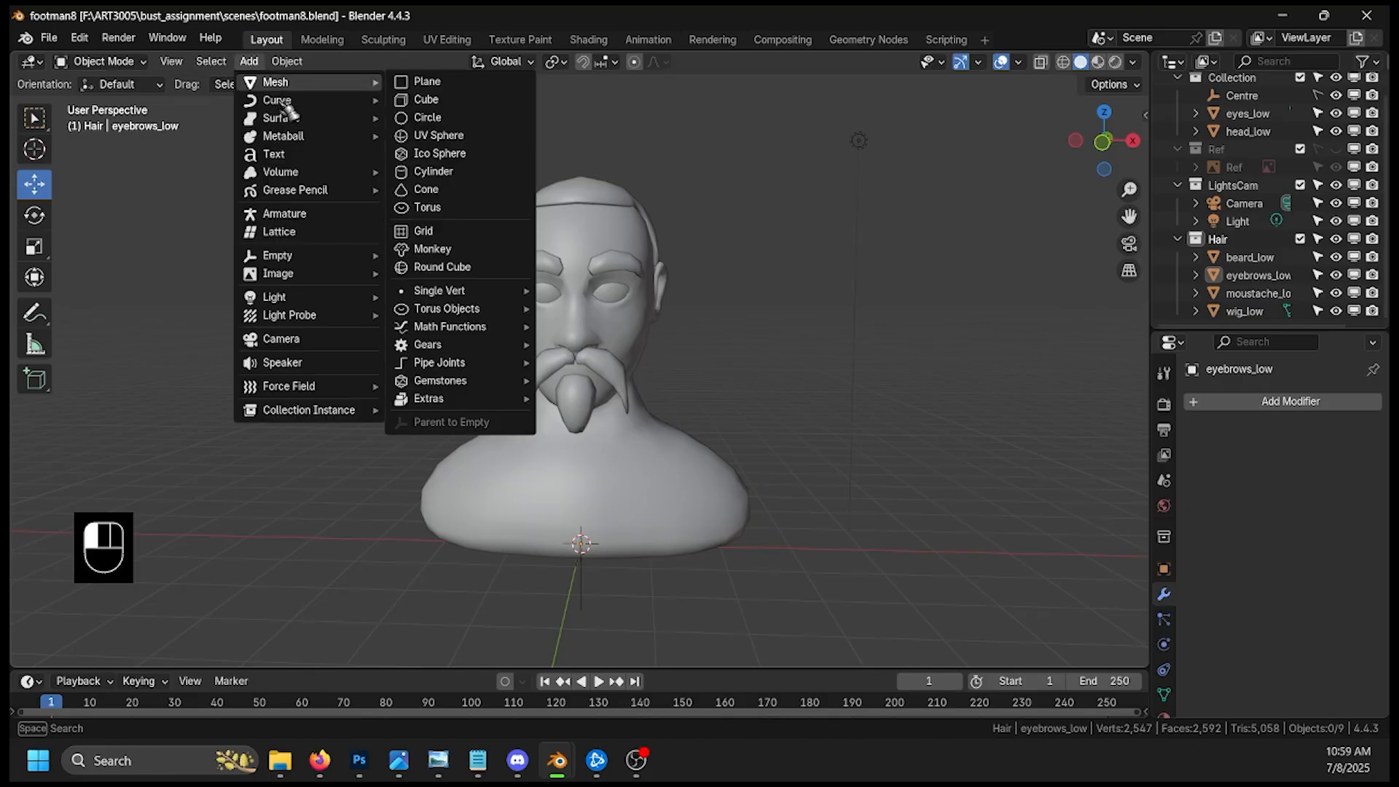
mouse_move(317, 103)
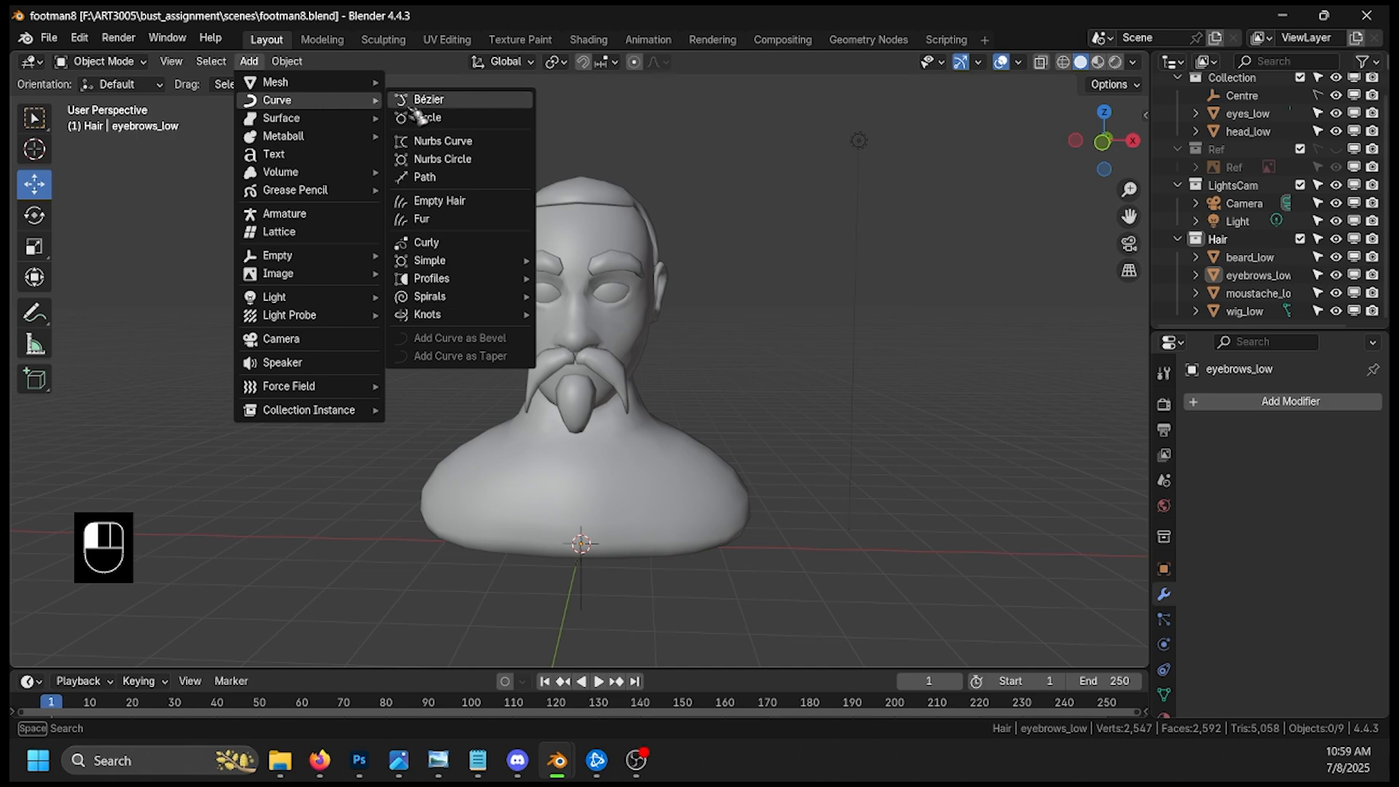
left_click(430, 118)
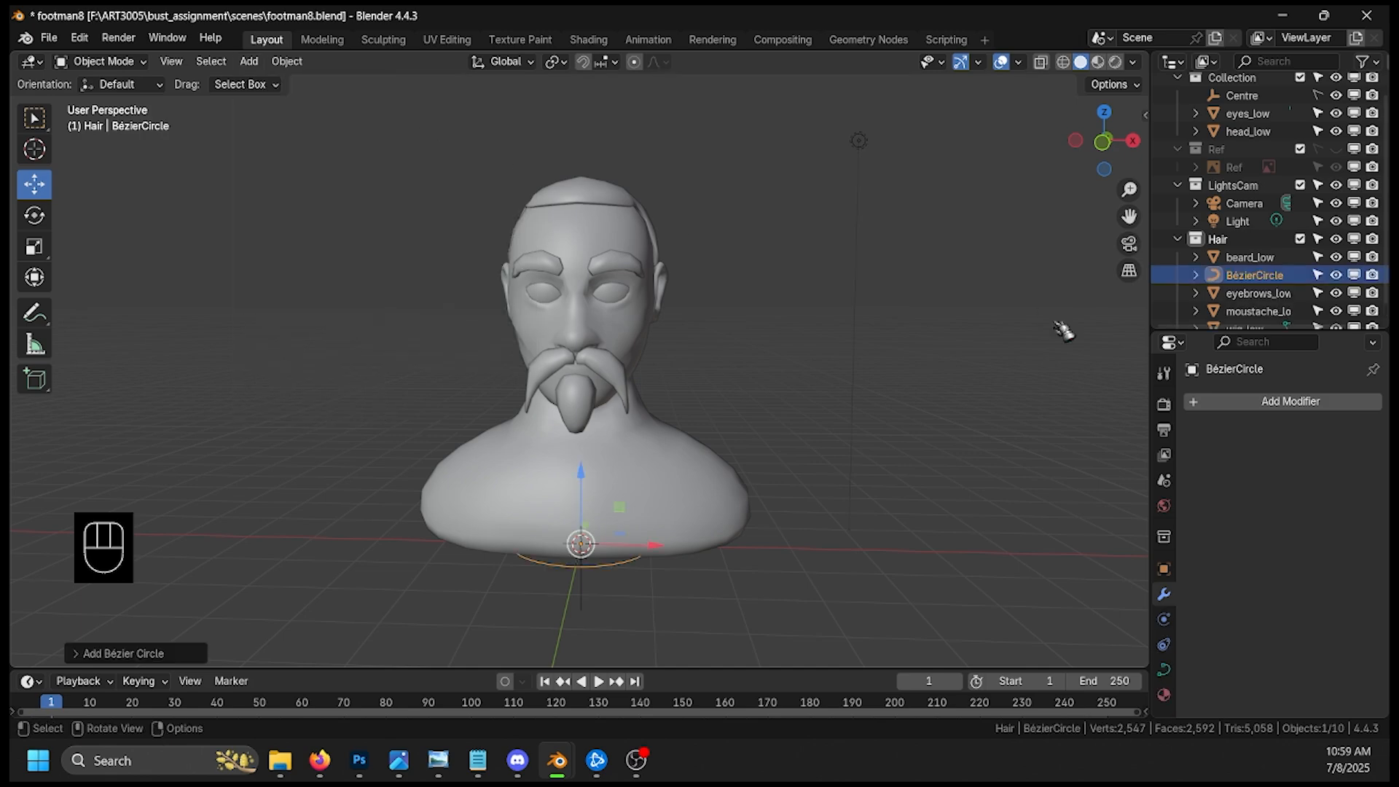
Step: Create a new collection at the end of the scene hierarchy and name it Hair Curves
scroll(1232, 146, "up", 1)
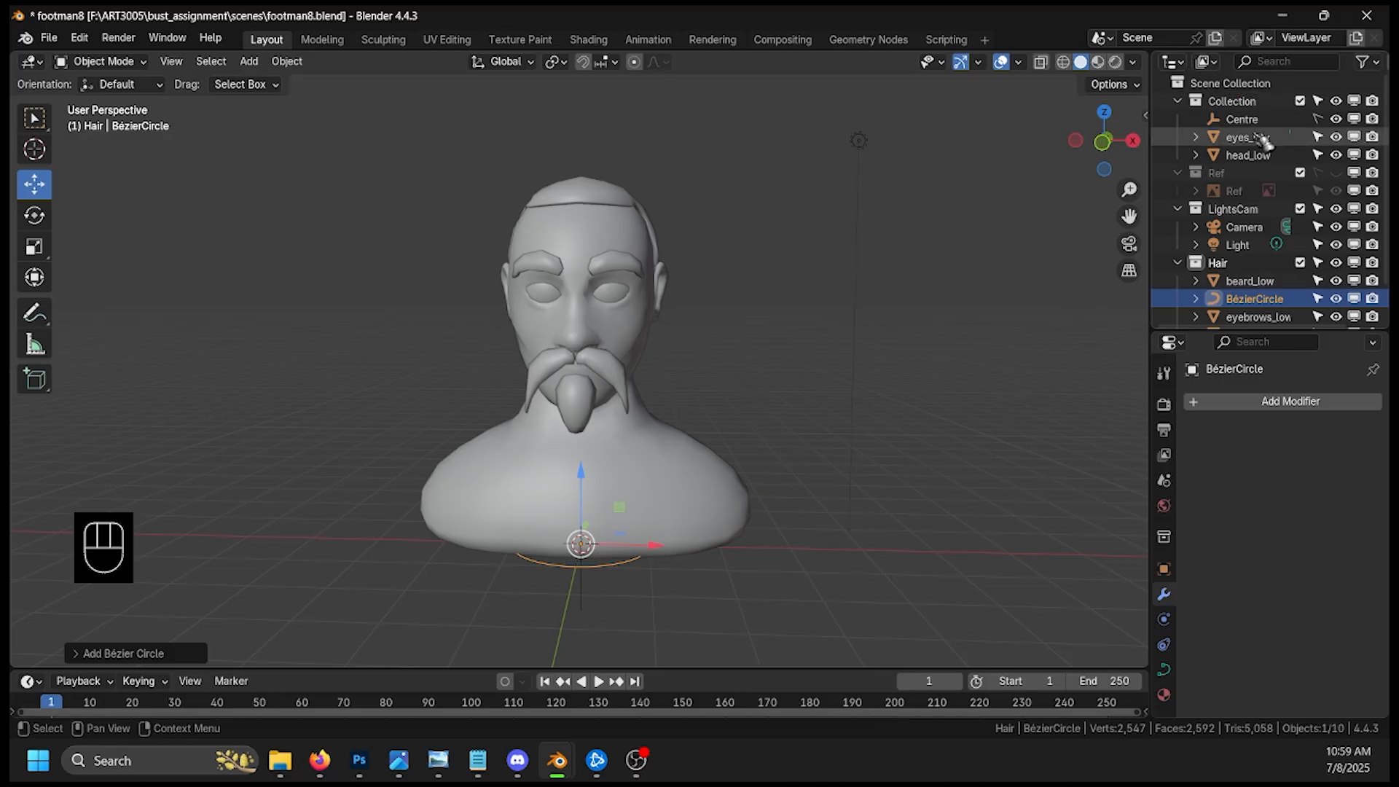
right_click(1271, 297)
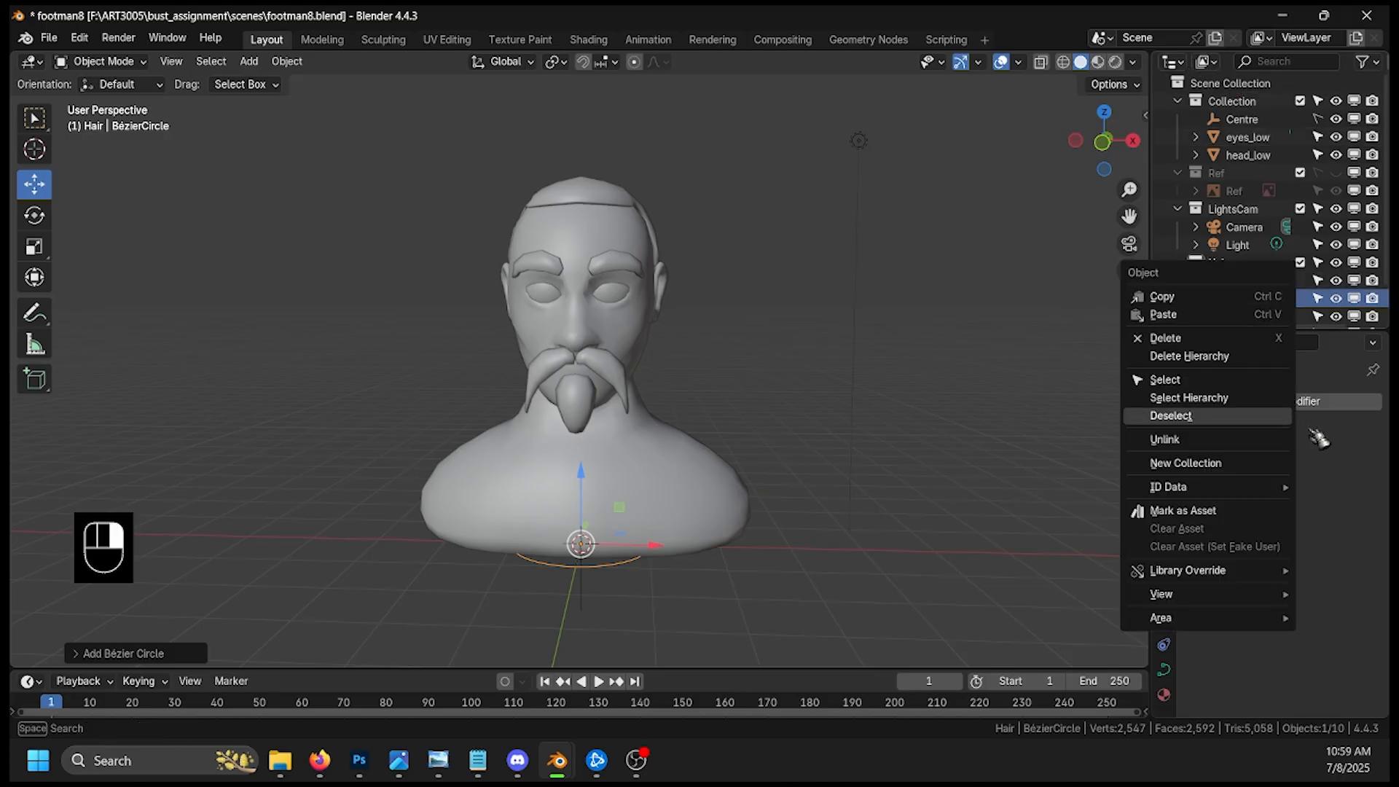
left_click(1282, 463)
scroll(1311, 300, "down", 2)
scroll(1311, 300, "down", 1)
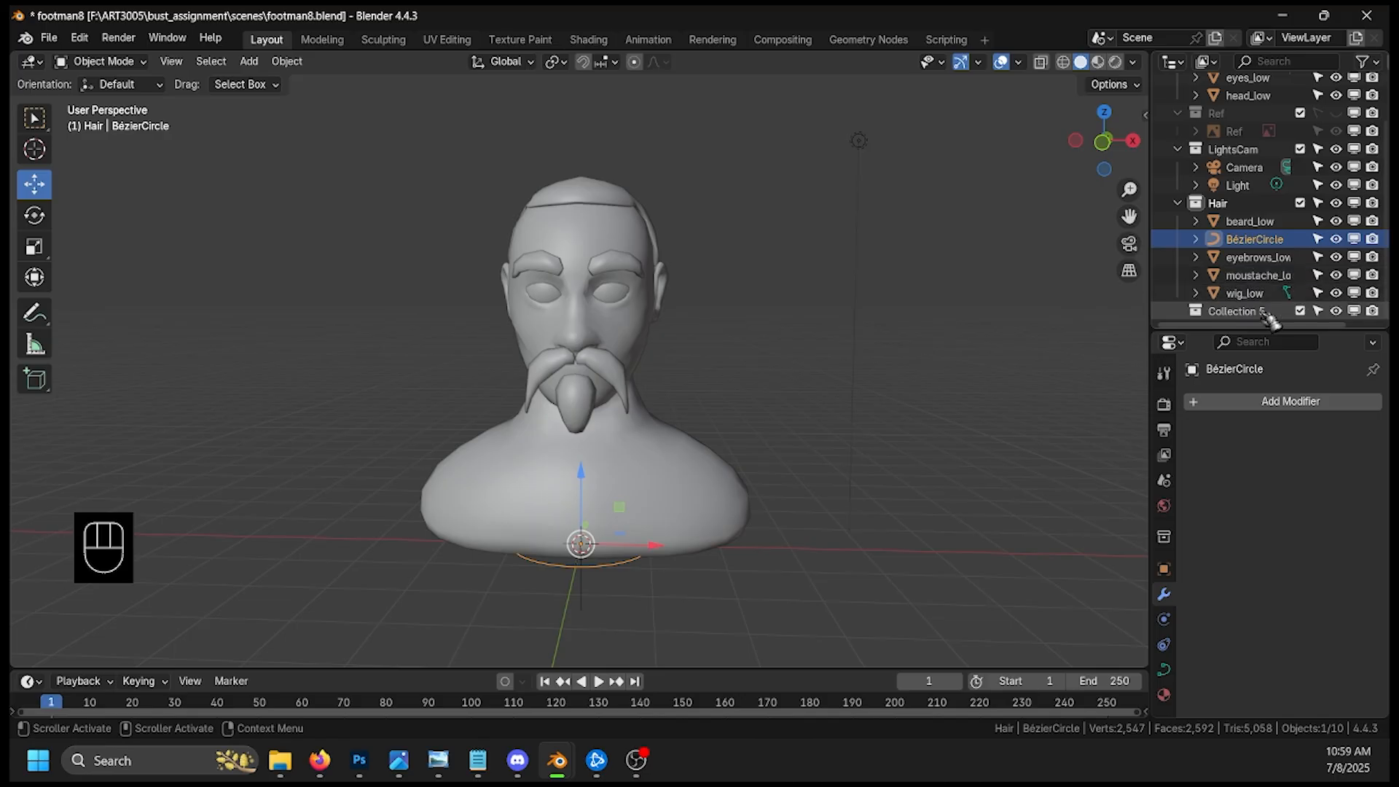
left_click(1272, 312)
double_click(1269, 312)
type("Hair")
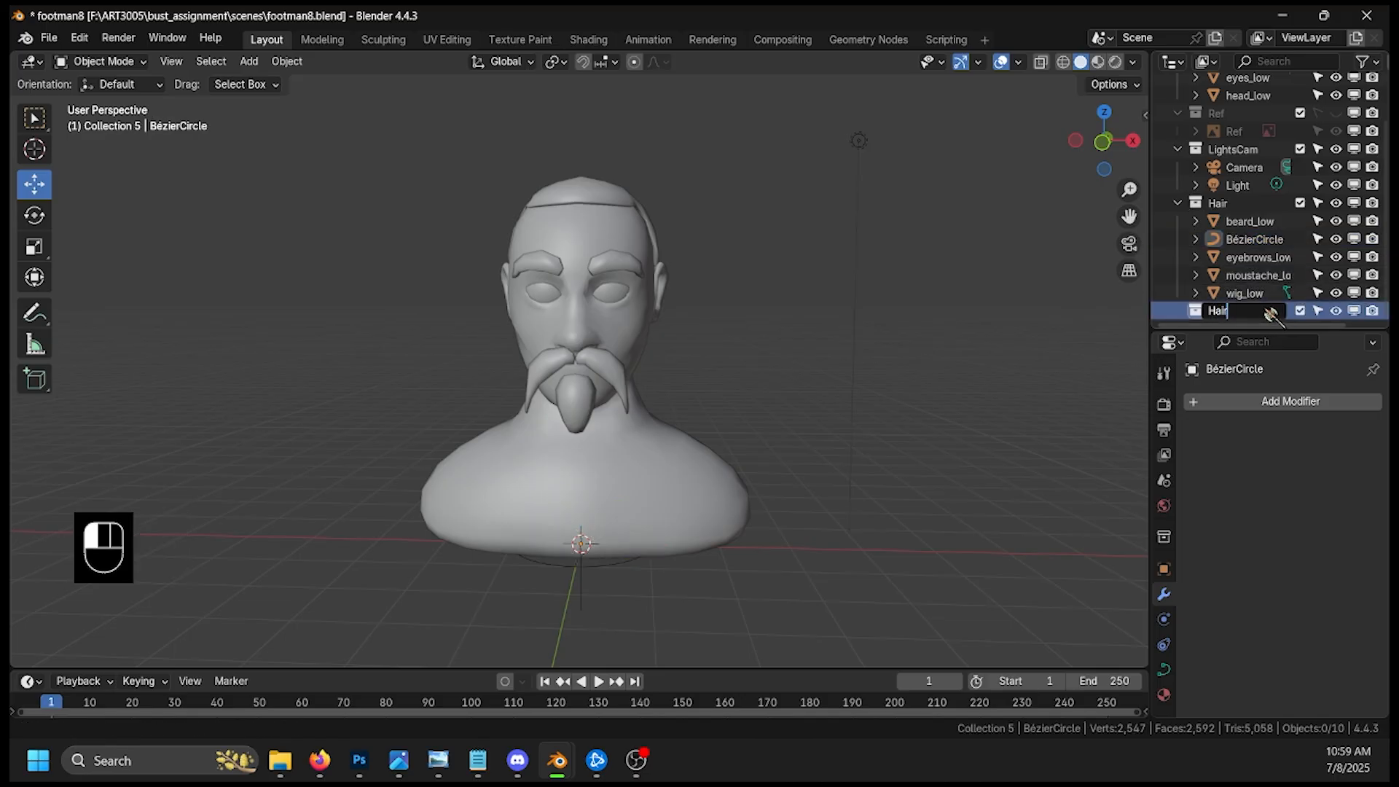
type(" Curves")
key("Return")
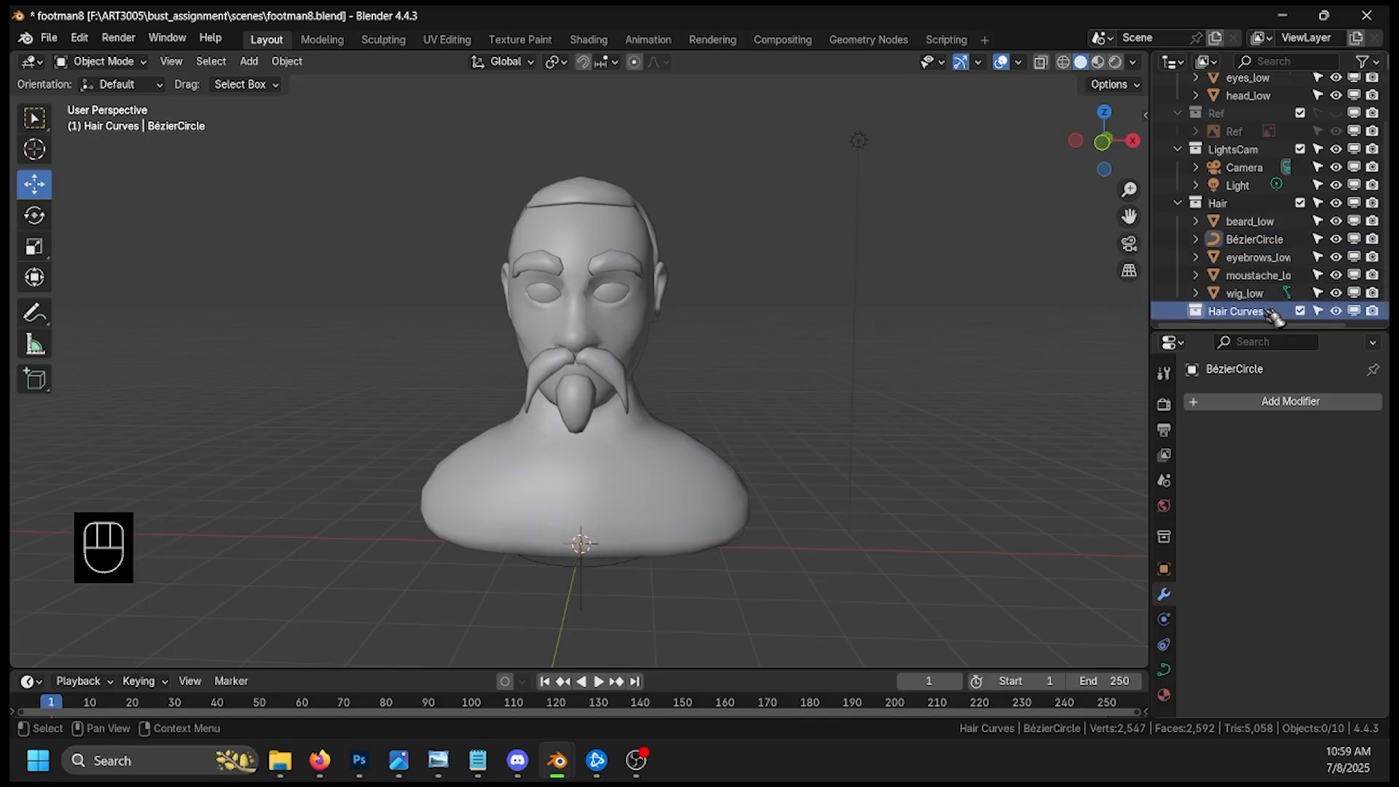
Step: Move the Bézier circle into the Hair Curves collection and rename it HairProfile
left_click_drag(1255, 239, 1267, 312)
double_click(1268, 311)
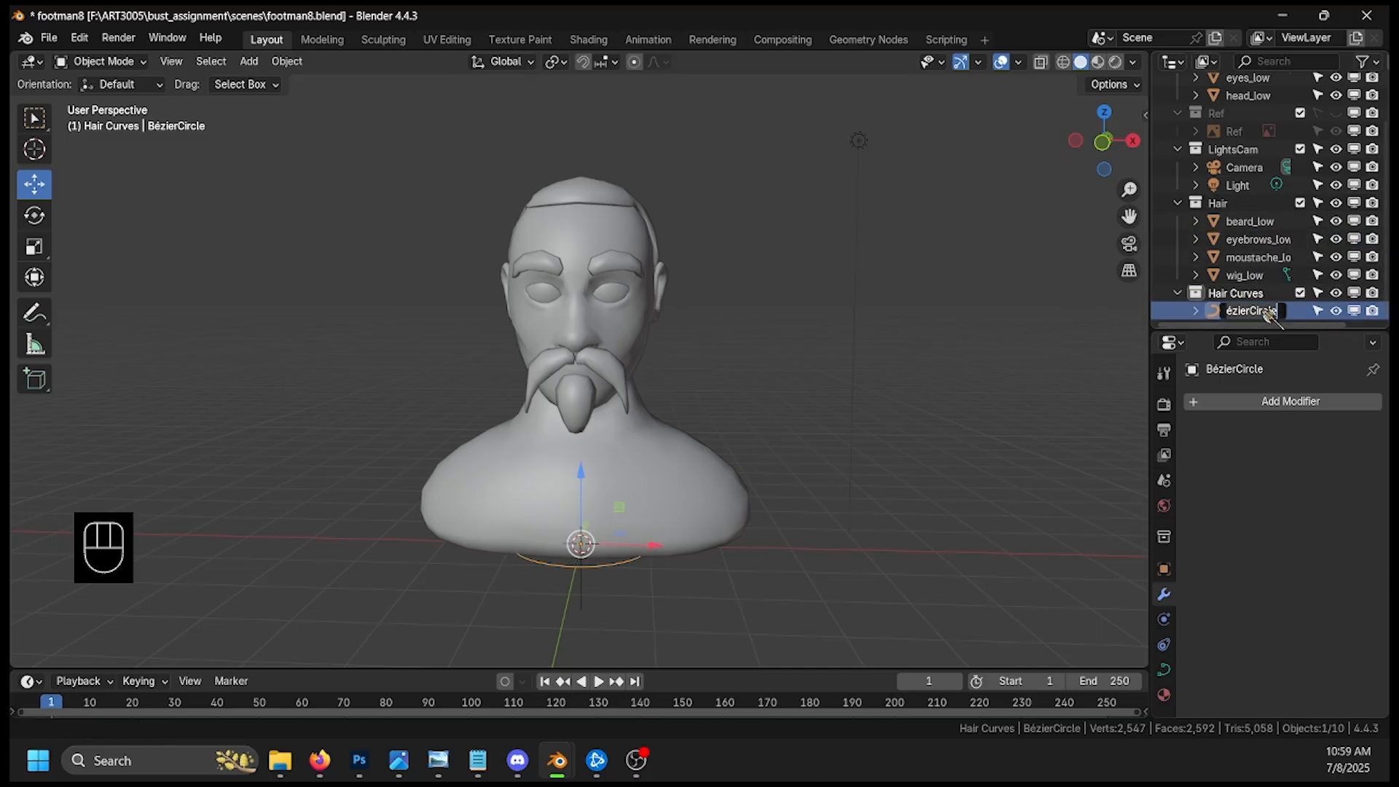
type("HairProfile")
key("Return")
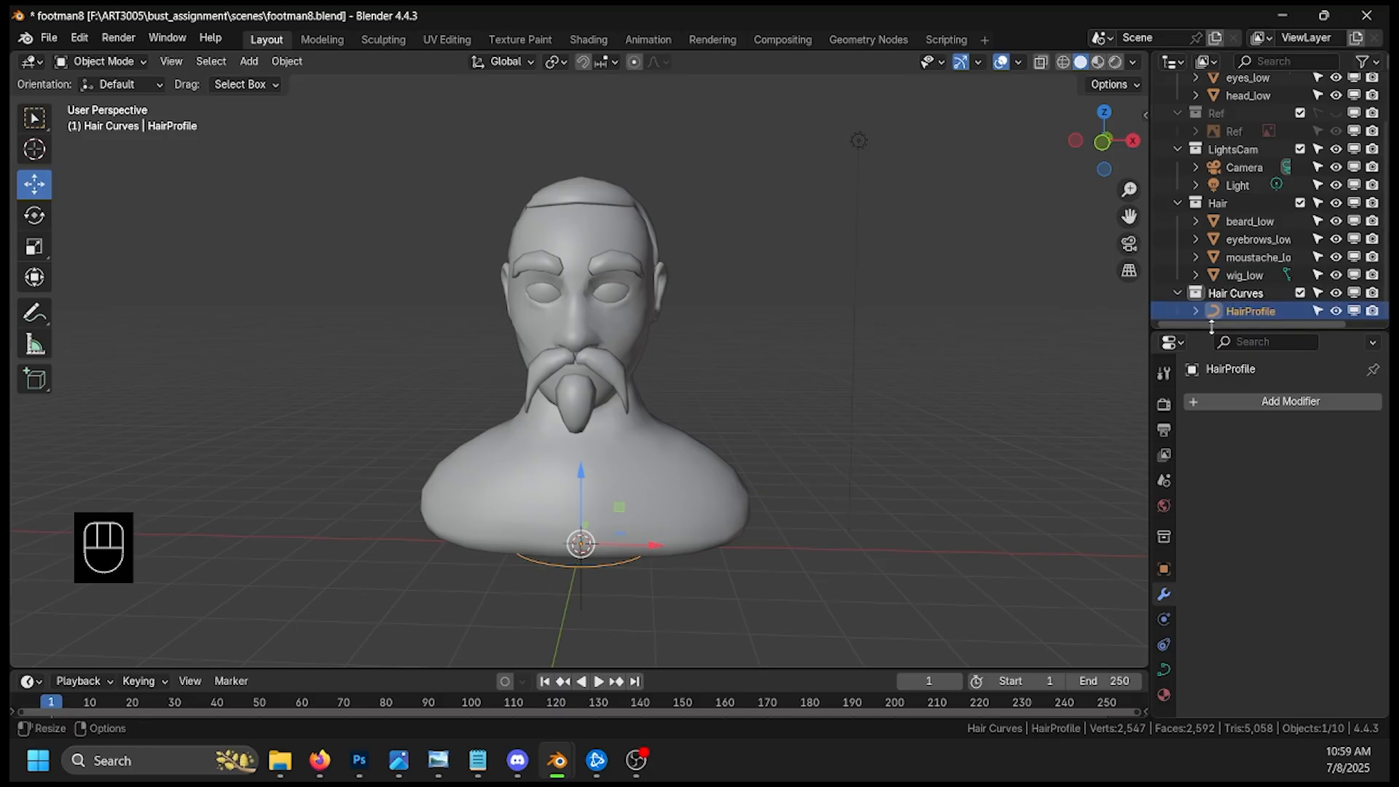
Step: Add a Path curve to the Hair Curves collection and rename it HairPath
left_click(254, 62)
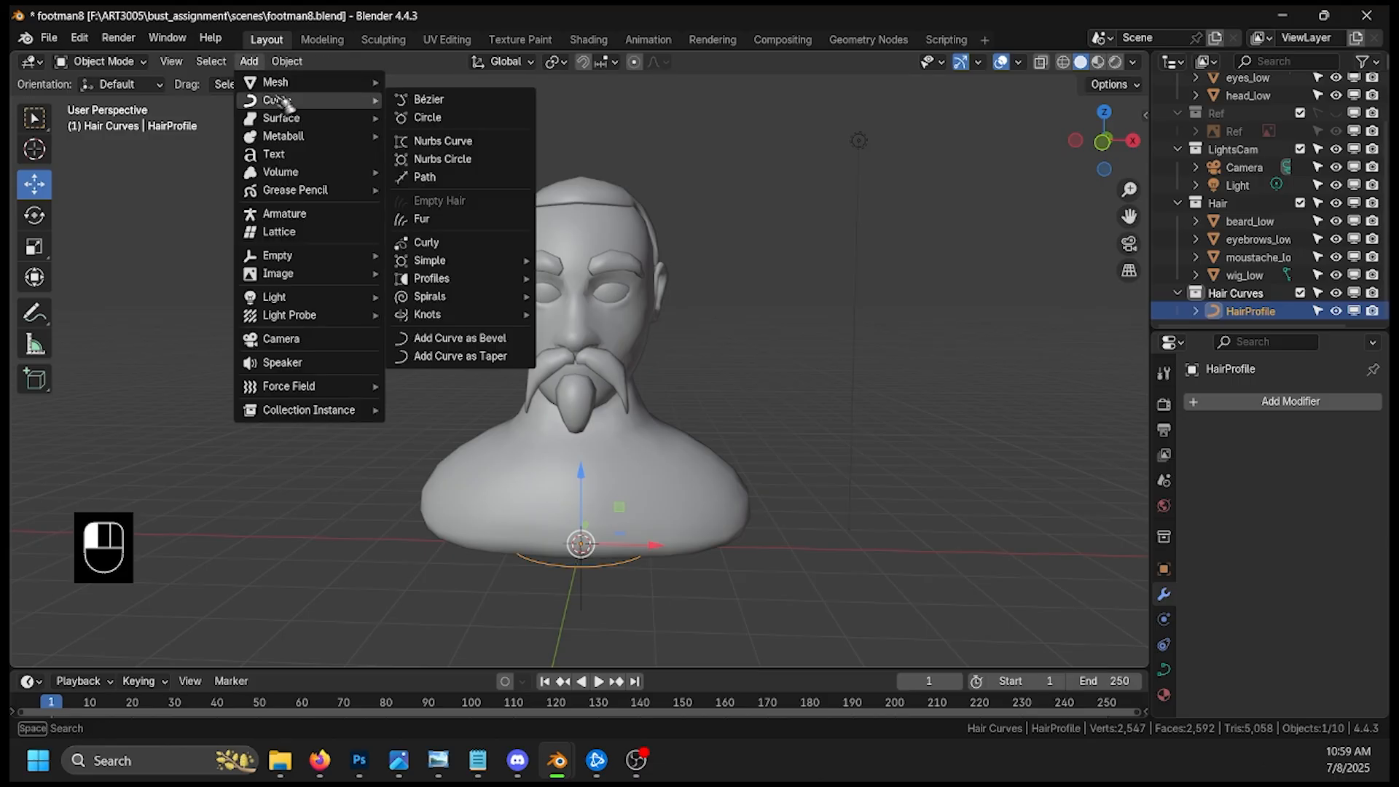
mouse_move(364, 101)
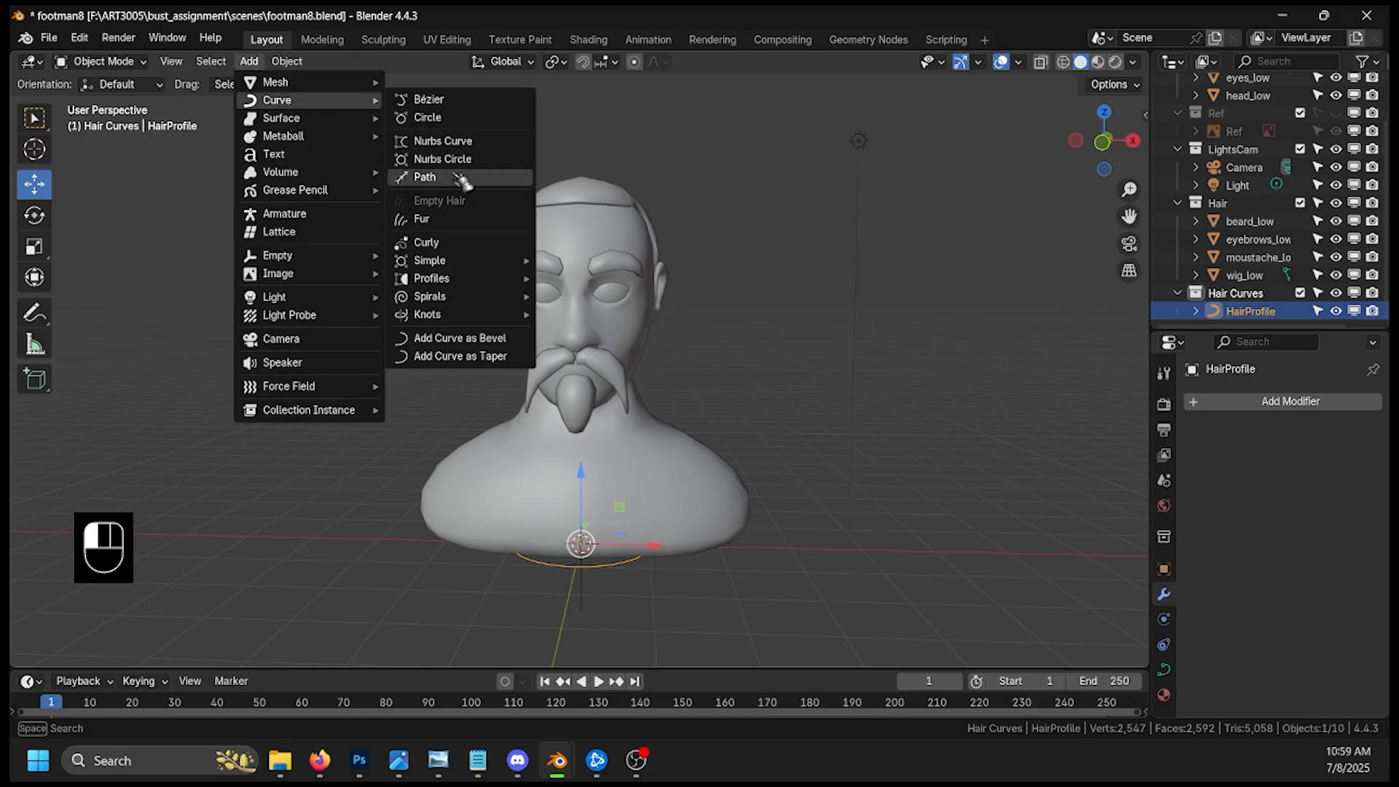
left_click(465, 178)
scroll(1265, 313, "down", 1)
double_click(1250, 311)
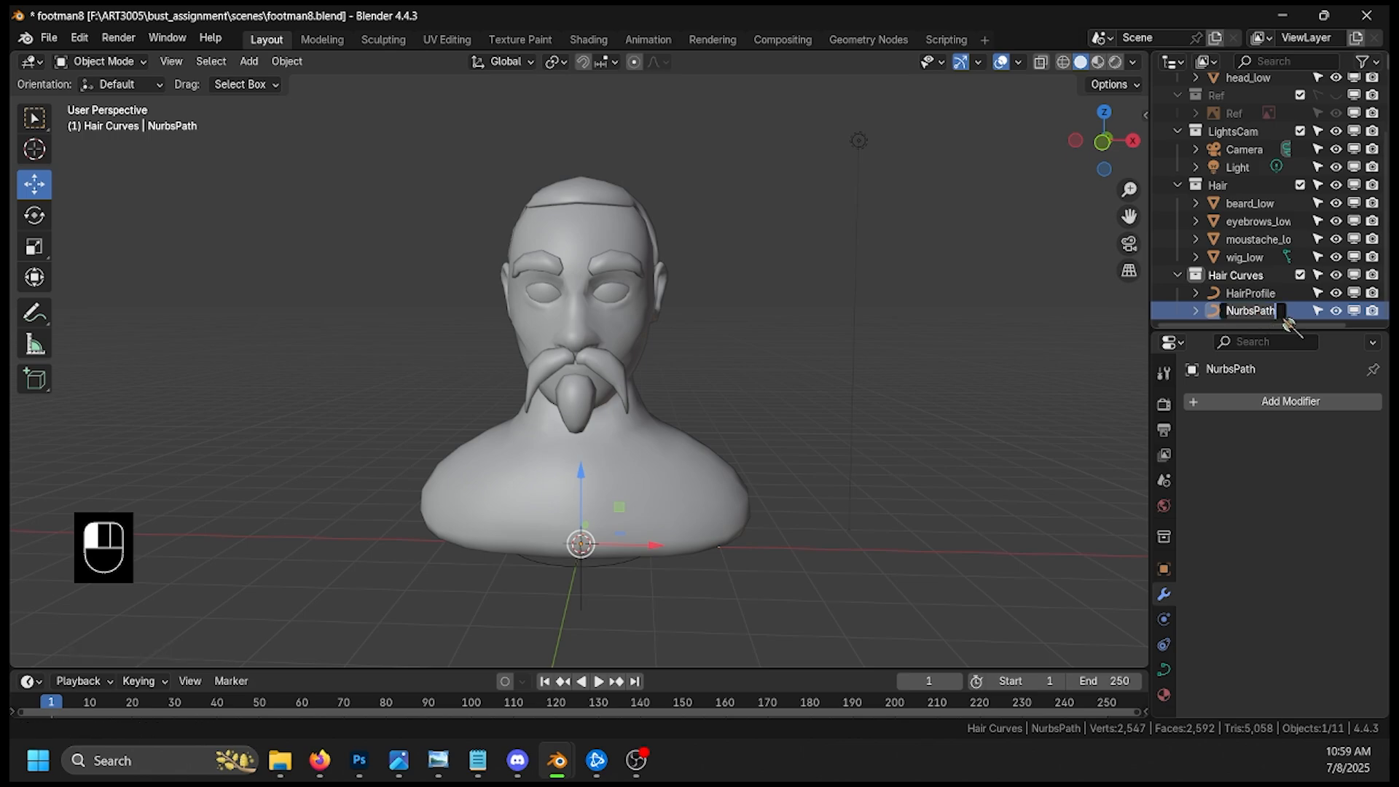
type("HairP")
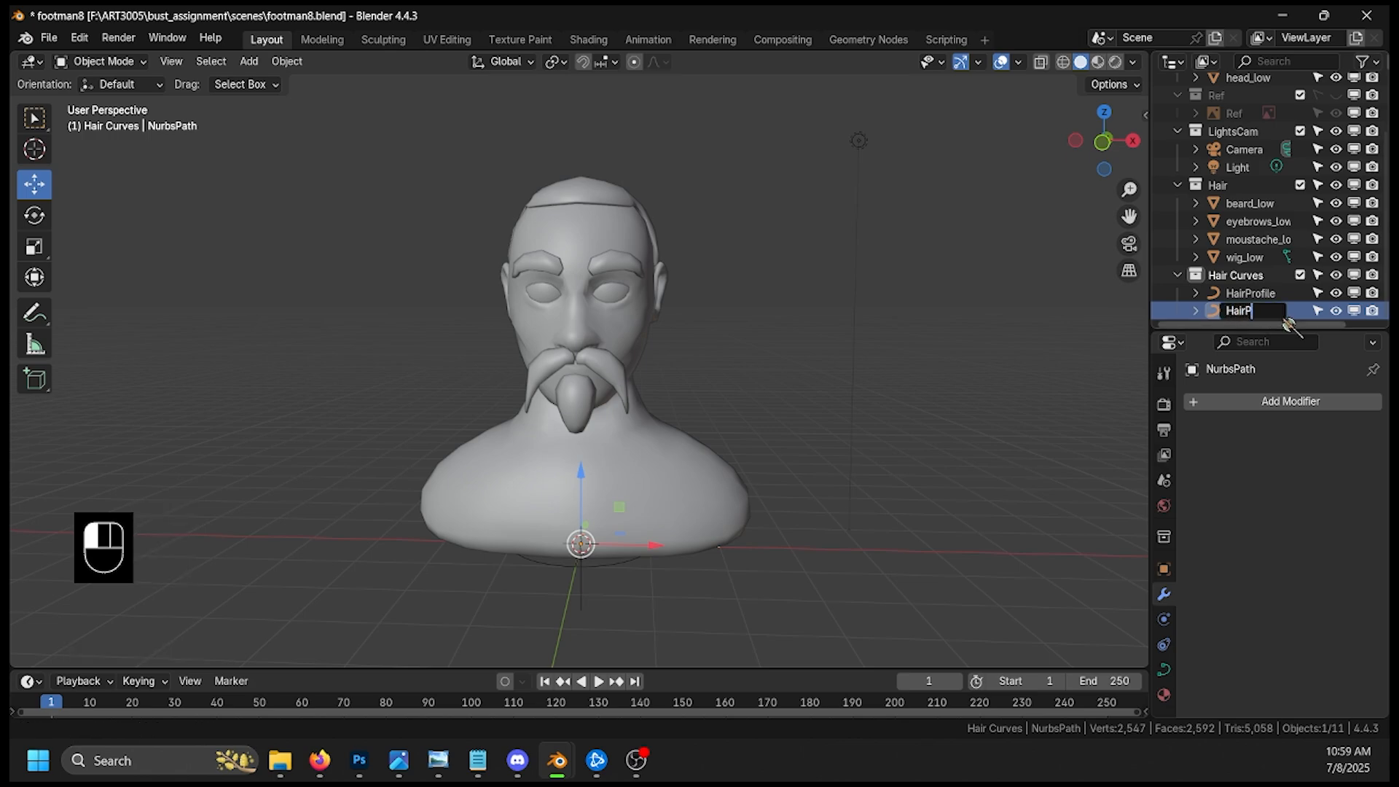
type("ath")
key("Return")
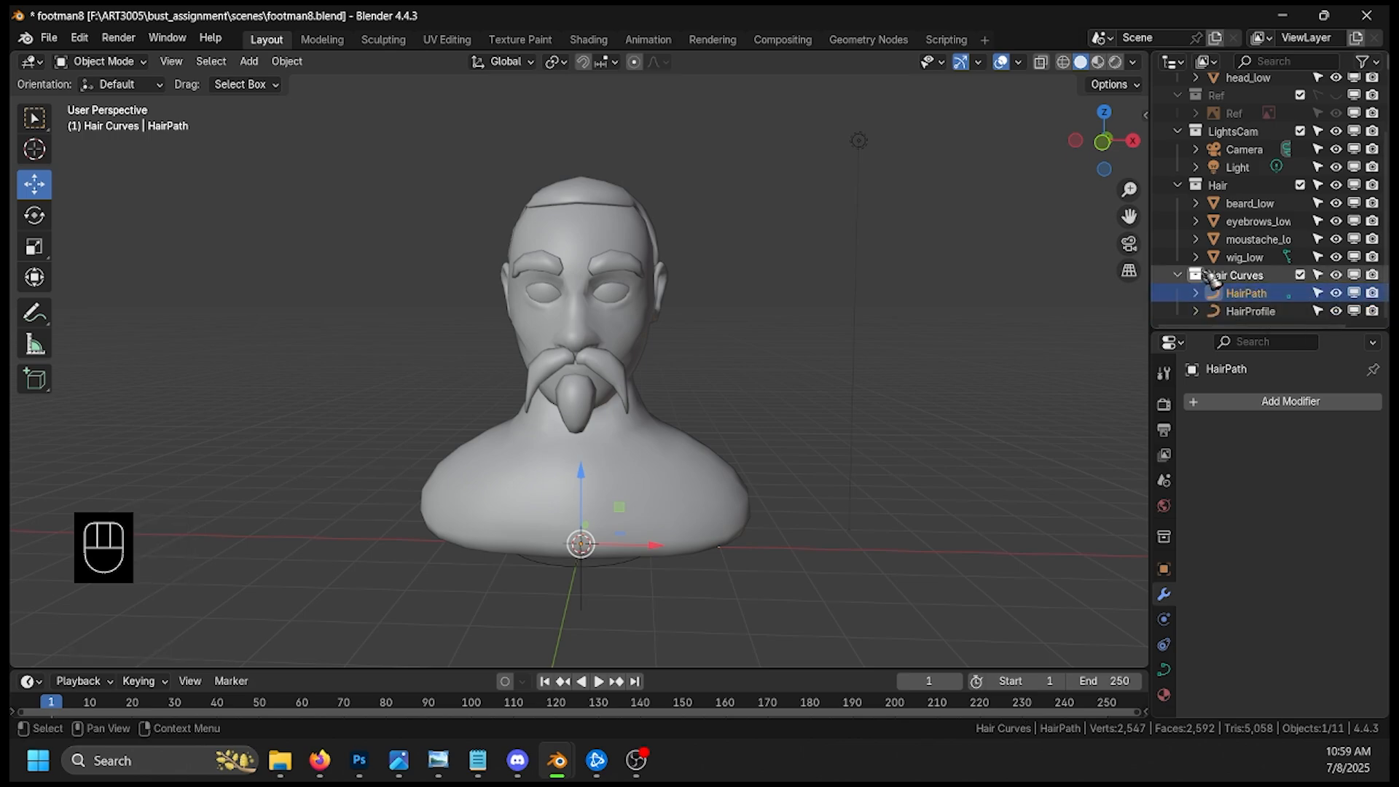
Step: Hide the collection holding the head and eyes, and select the HairProfile circle
middle_click_drag(1049, 441, 1059, 415)
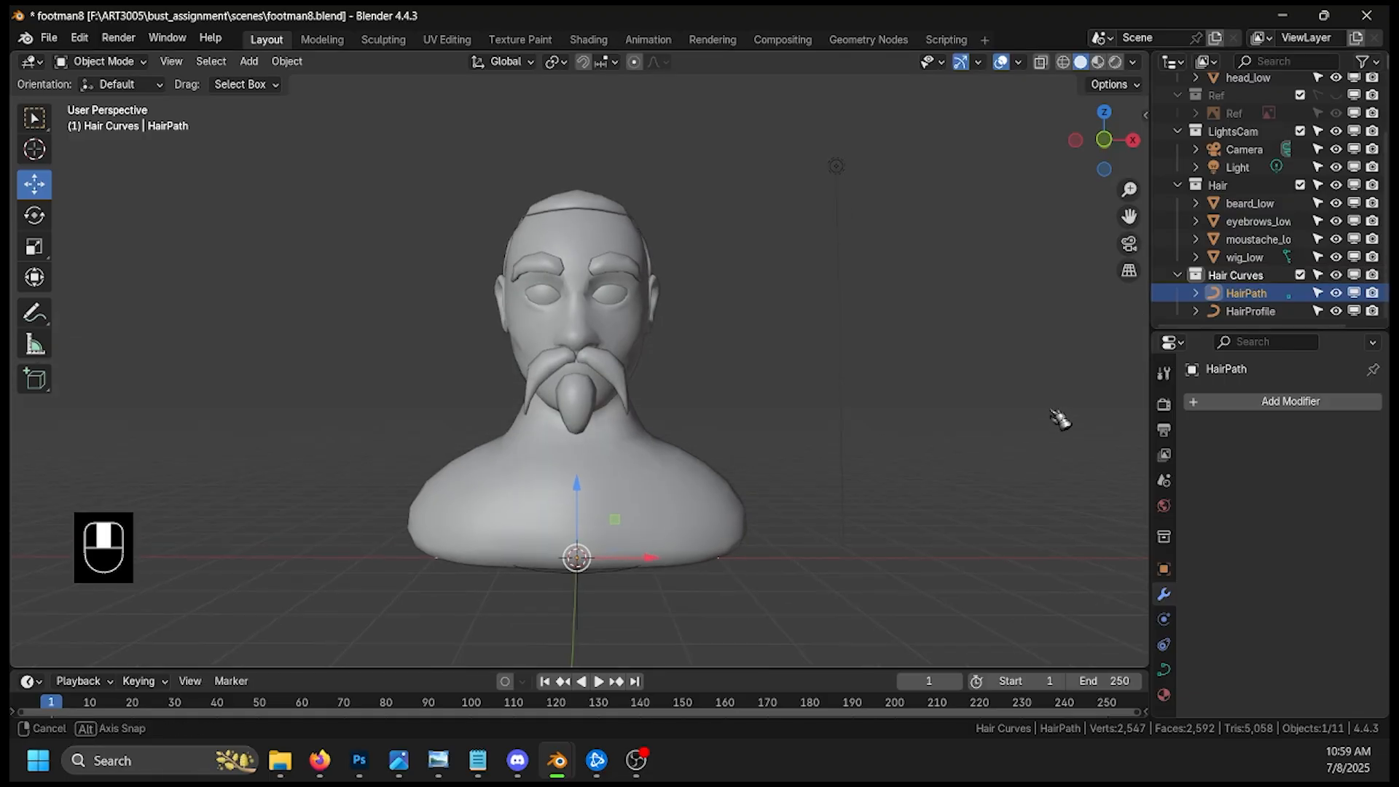
scroll(1341, 220, "up", 3)
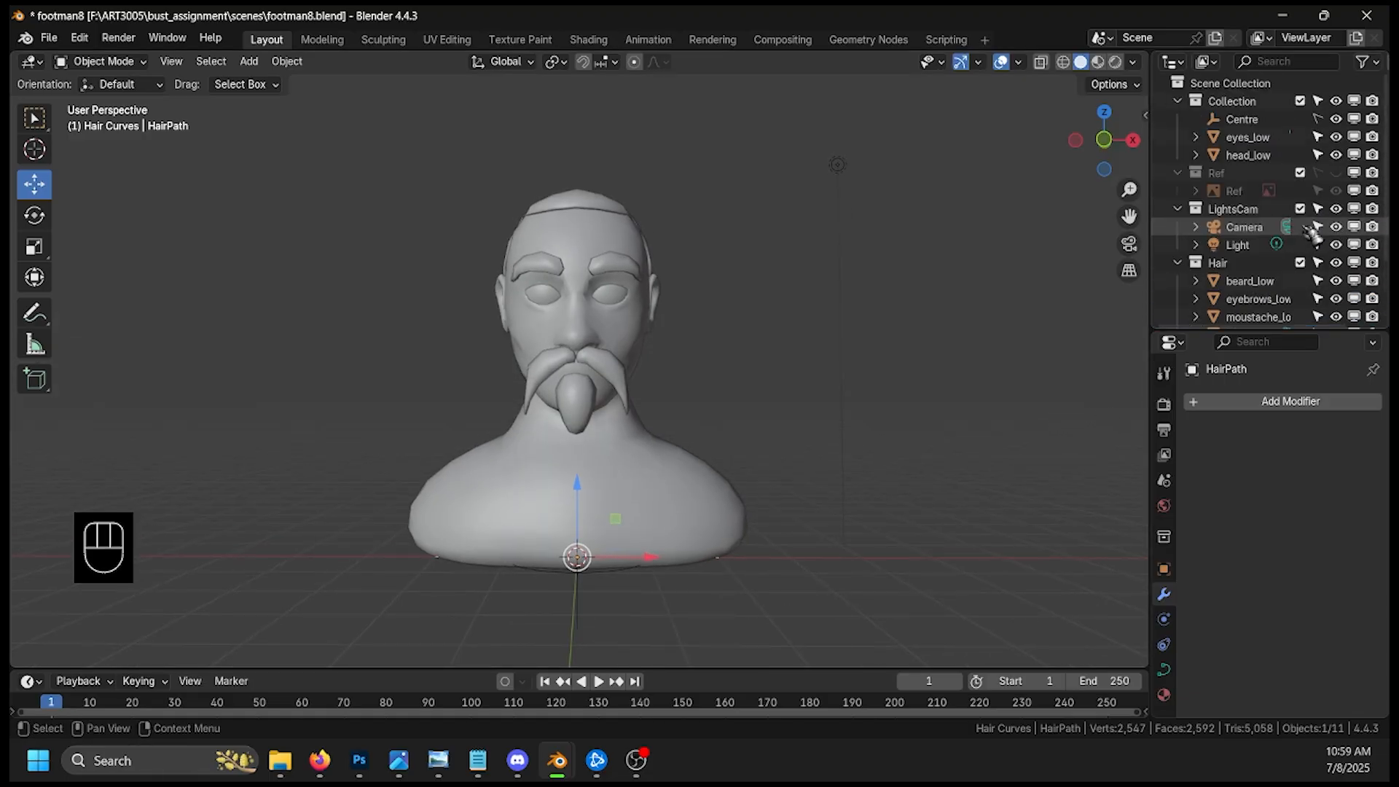
left_click(1337, 101)
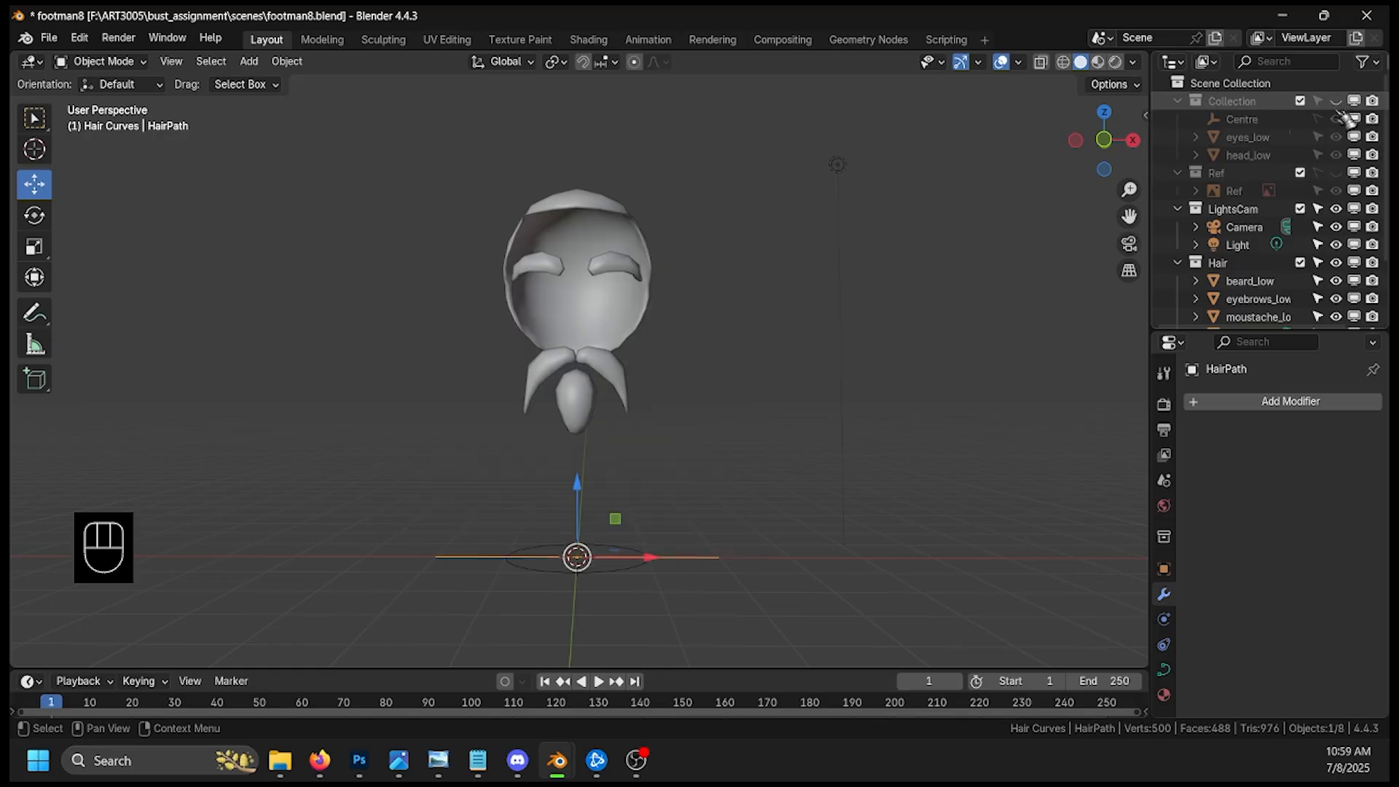
middle_click_drag(984, 421, 935, 540)
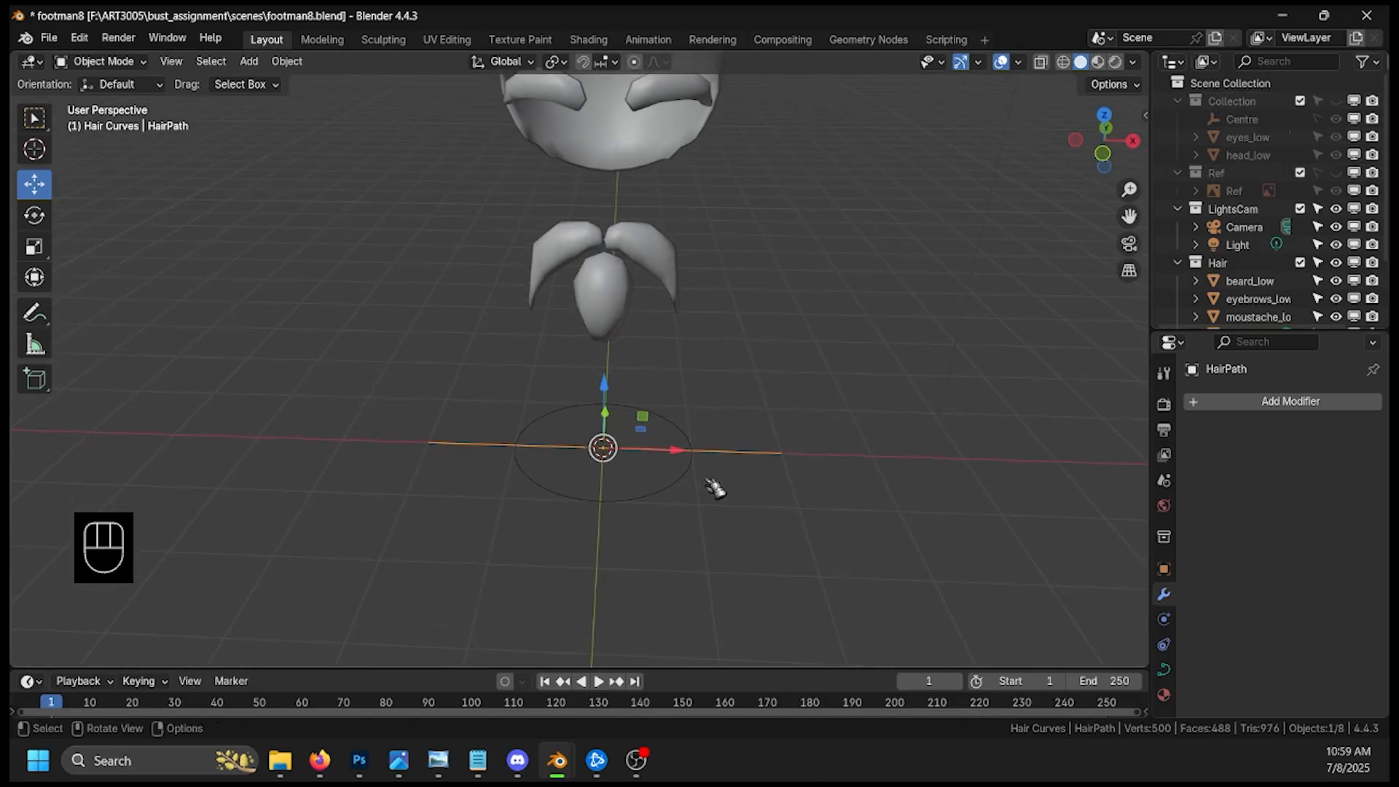
left_click(701, 477)
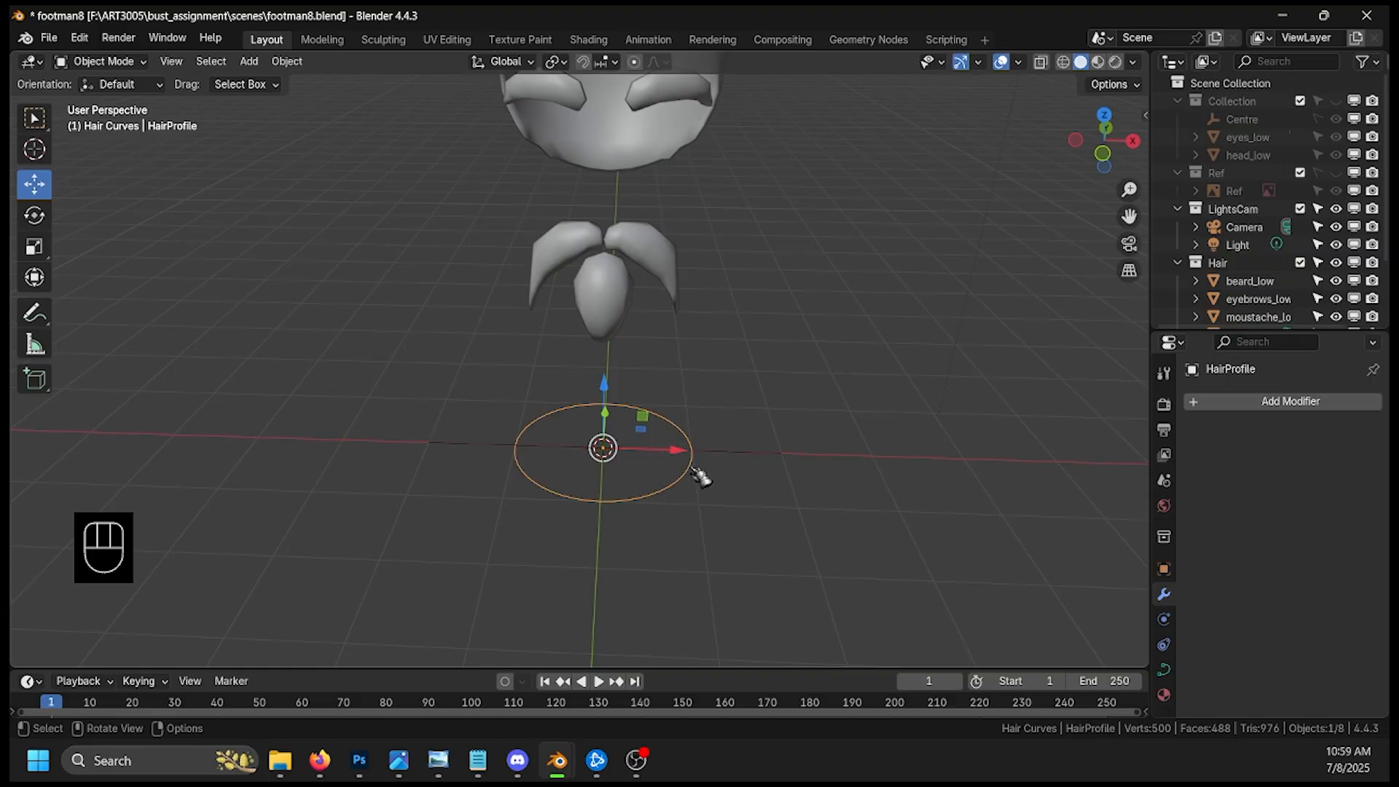
scroll(678, 473, "up", 3)
middle_click_drag(721, 526, 731, 553)
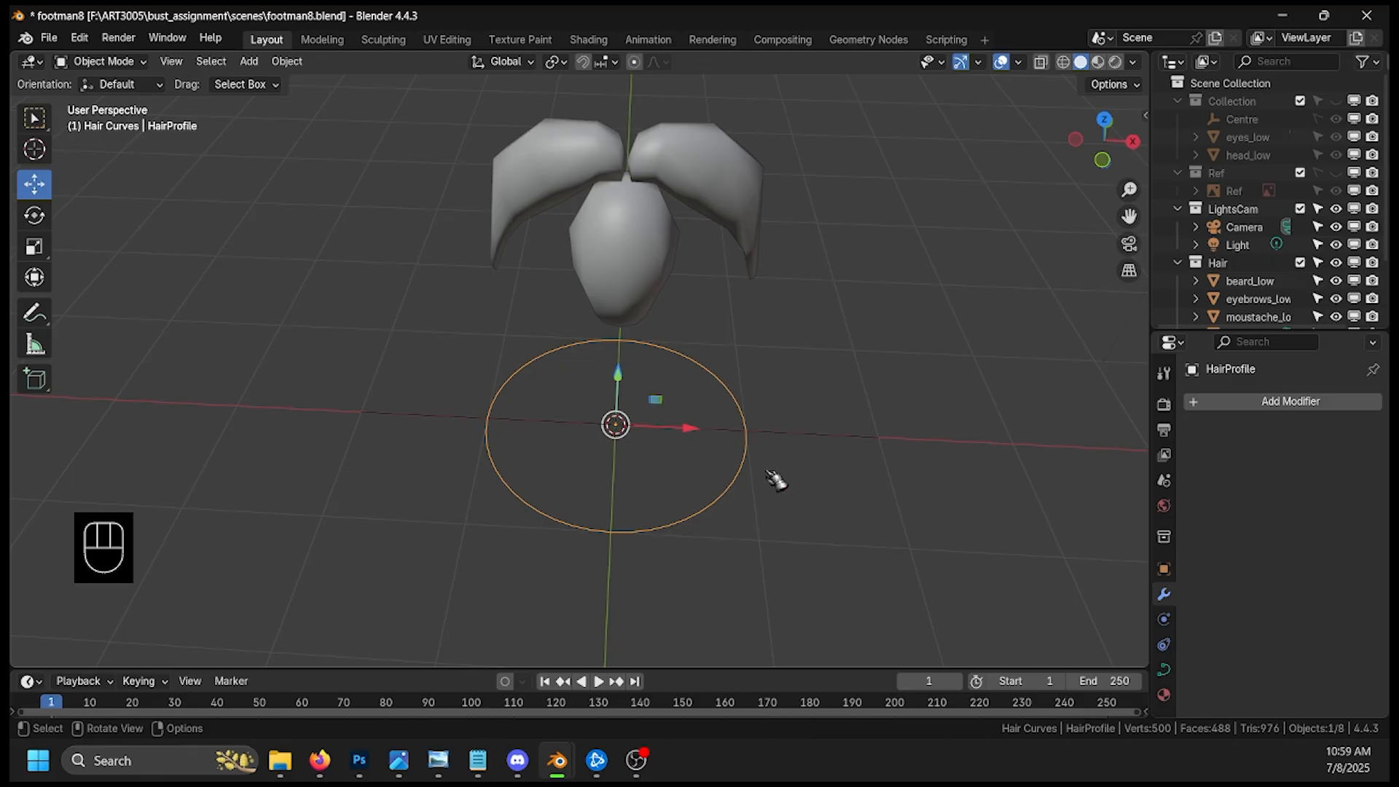
Step: Widen the scene hierarchy and properties area slightly so that the object names fit
middle_click_drag(918, 470, 962, 427)
left_click_drag(1150, 559, 1126, 560)
middle_click_drag(917, 560, 906, 574)
scroll(1261, 240, "down", 4)
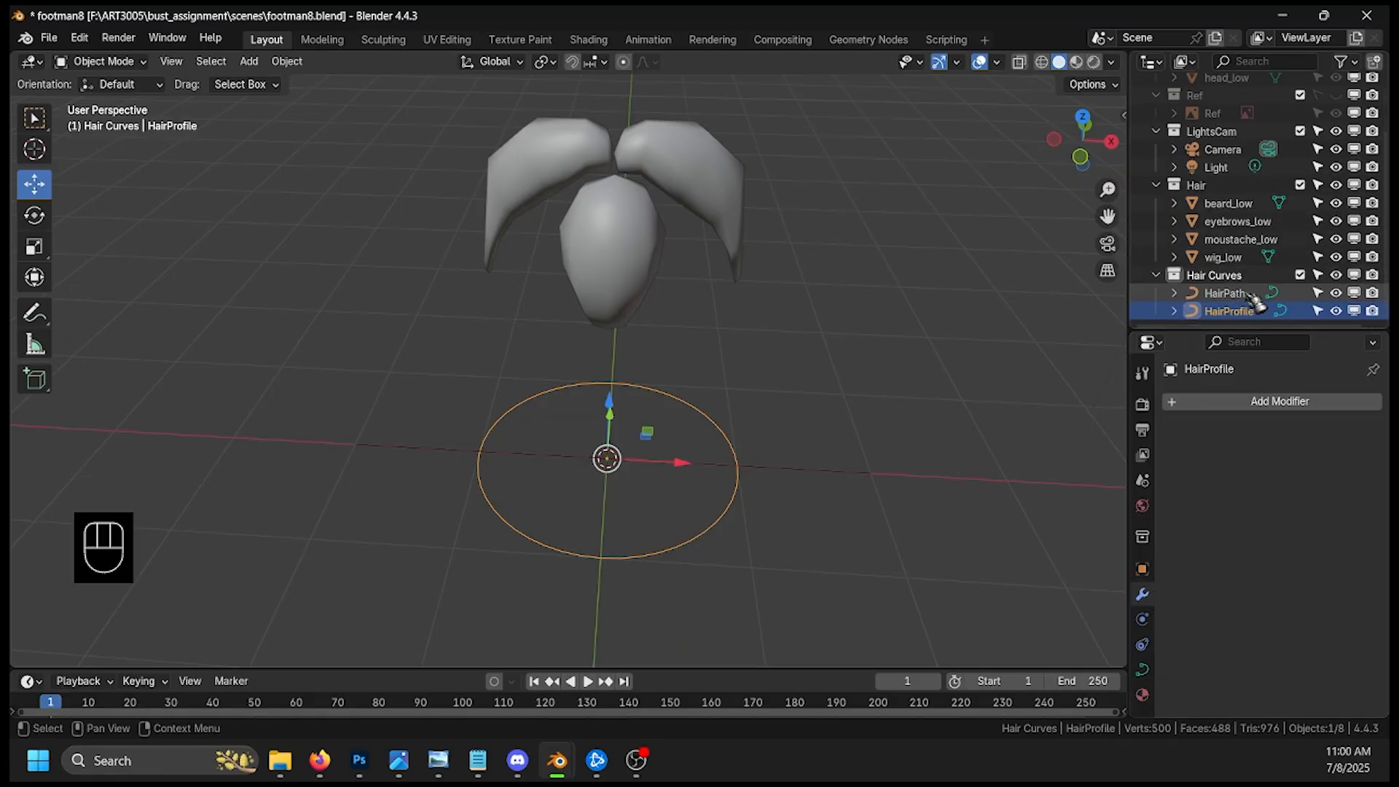
Step: Bevel the HairPath curve using HairProfile as the bevel object, with Fill Caps enabled
left_click(1226, 293)
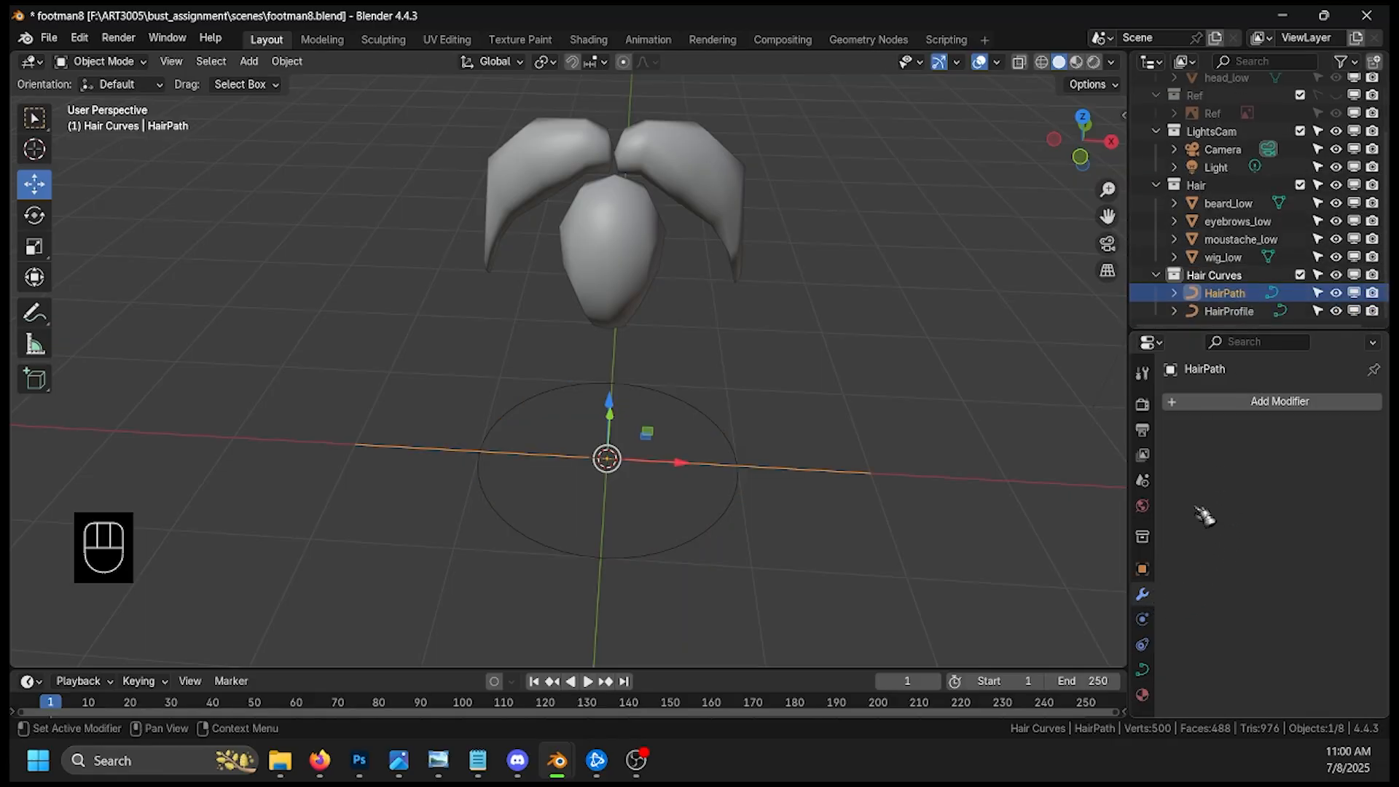
left_click(1144, 669)
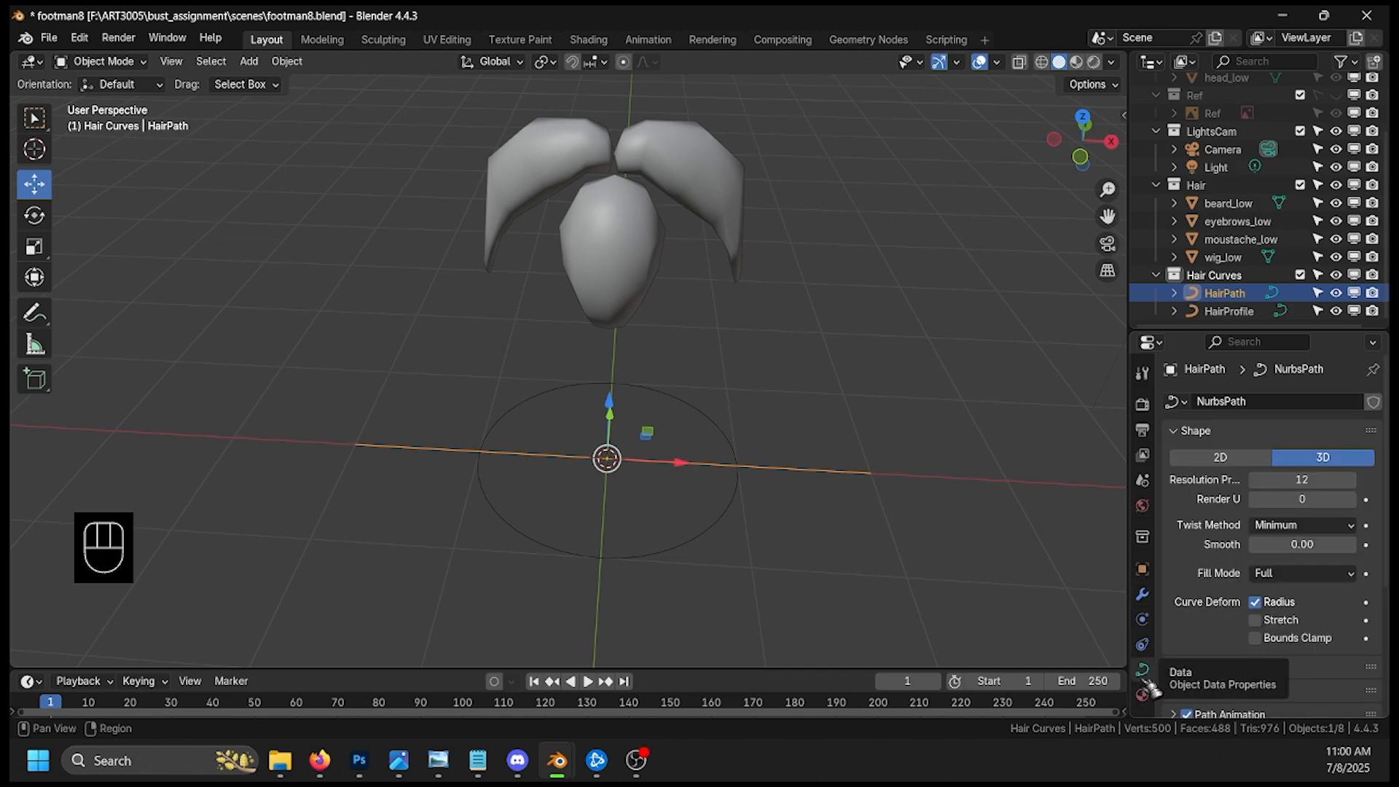
scroll(1224, 579, "down", 3)
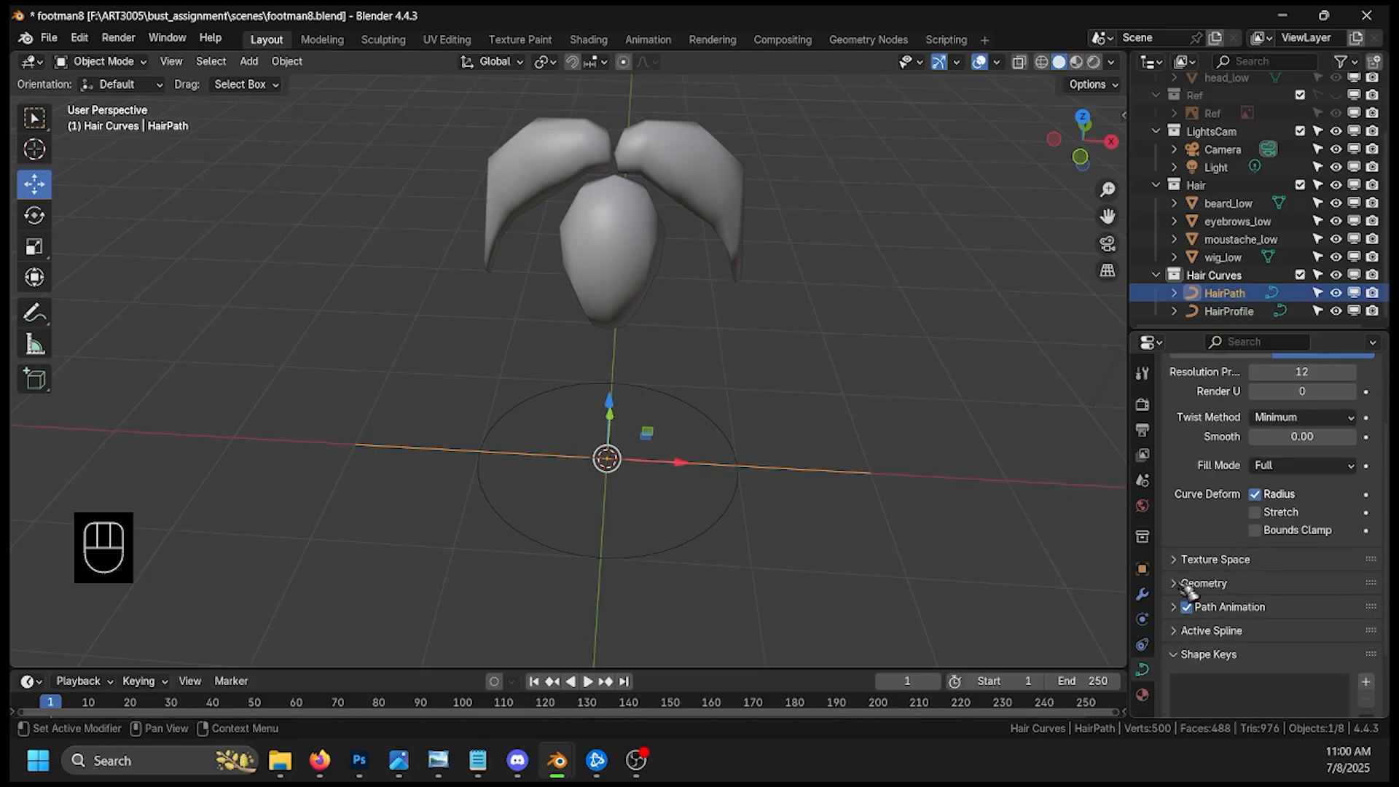
left_click(1187, 588)
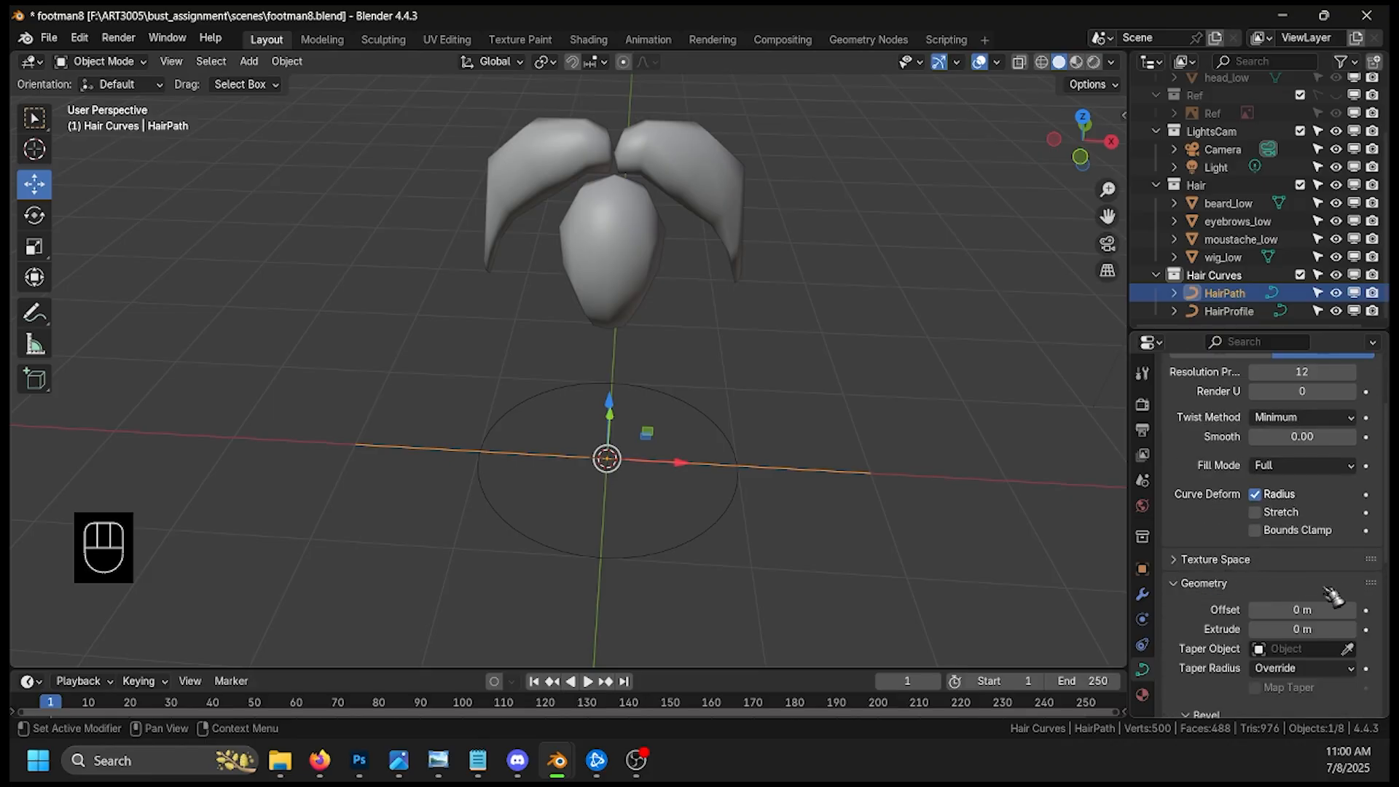
scroll(1333, 578, "down", 5)
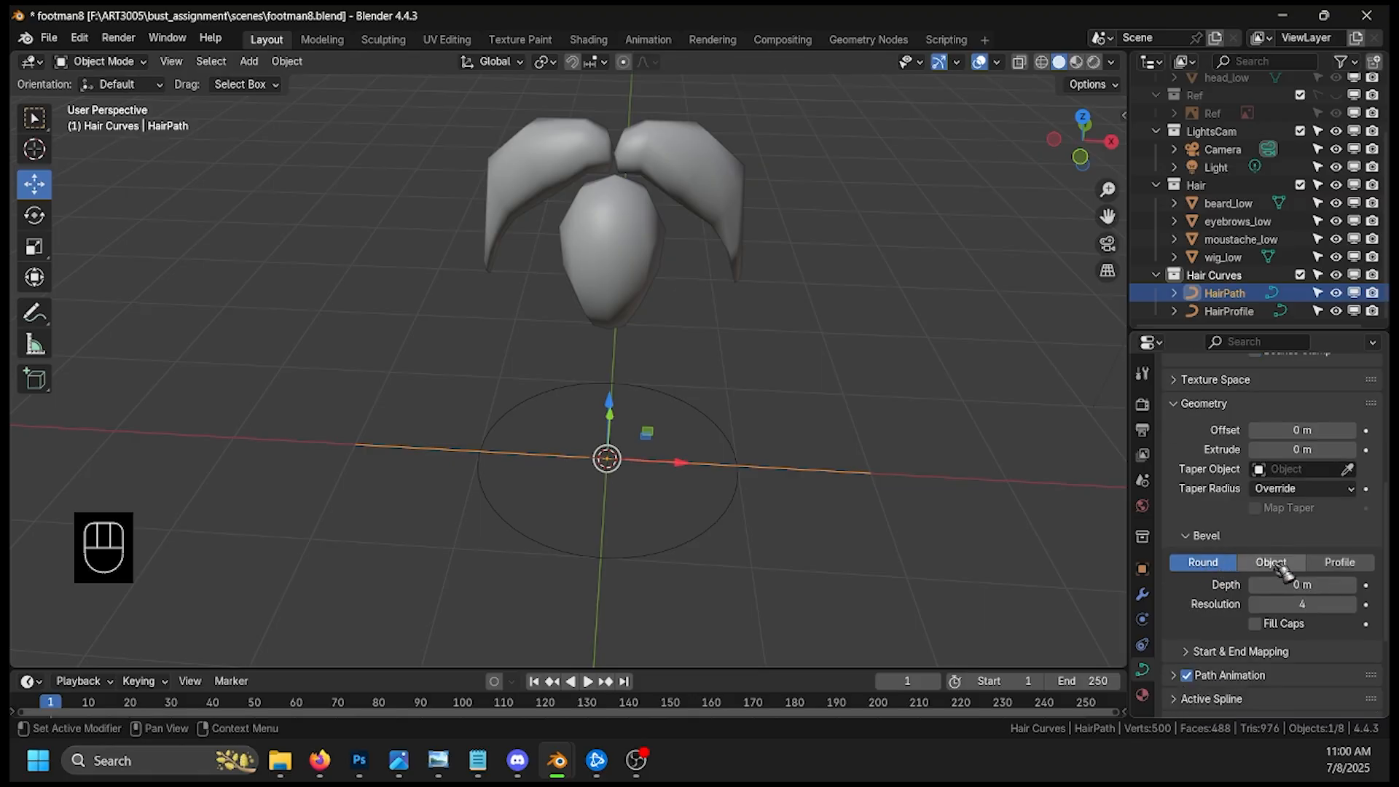
left_click(1285, 569)
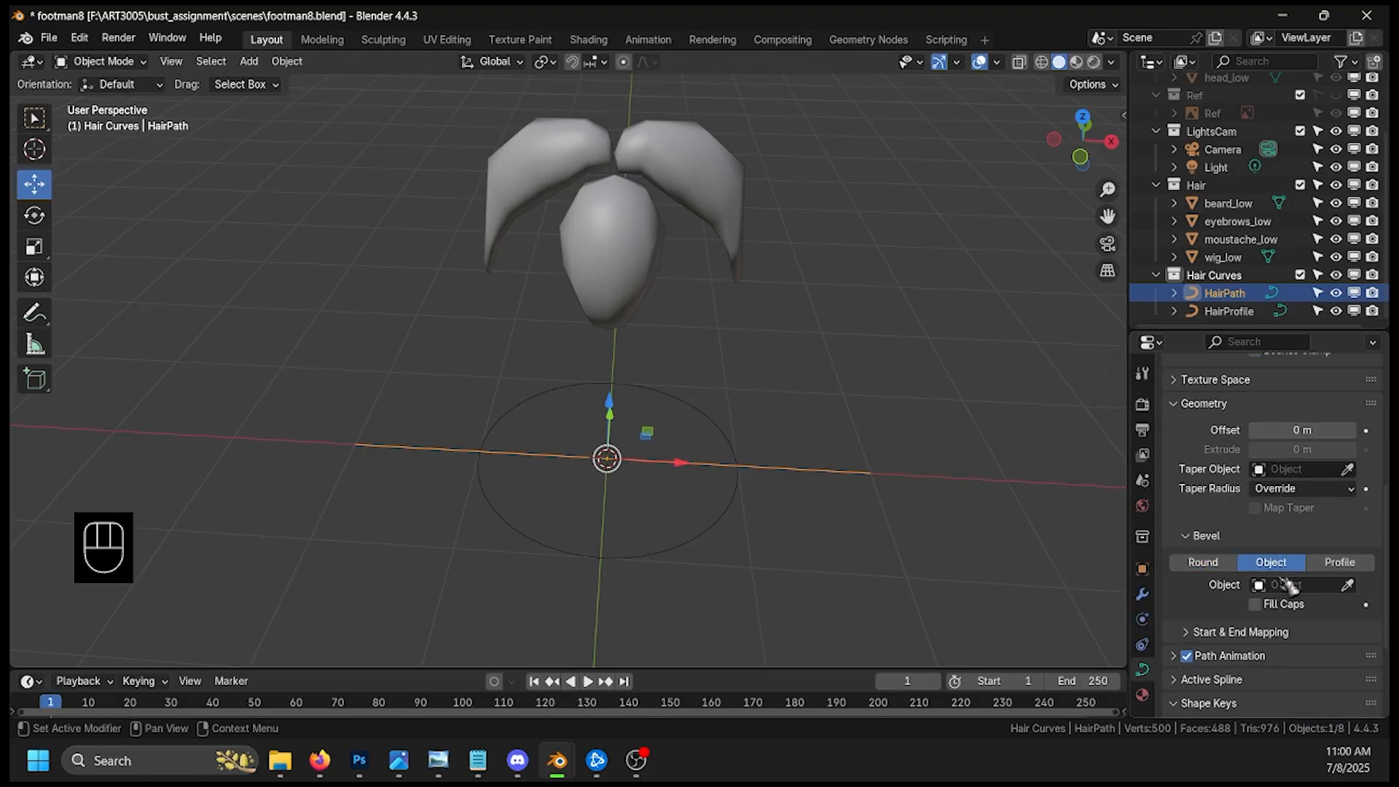
left_click(1348, 586)
left_click(1235, 302)
middle_click_drag(948, 342, 935, 452)
middle_click_drag(718, 534, 852, 534)
left_click(1255, 604)
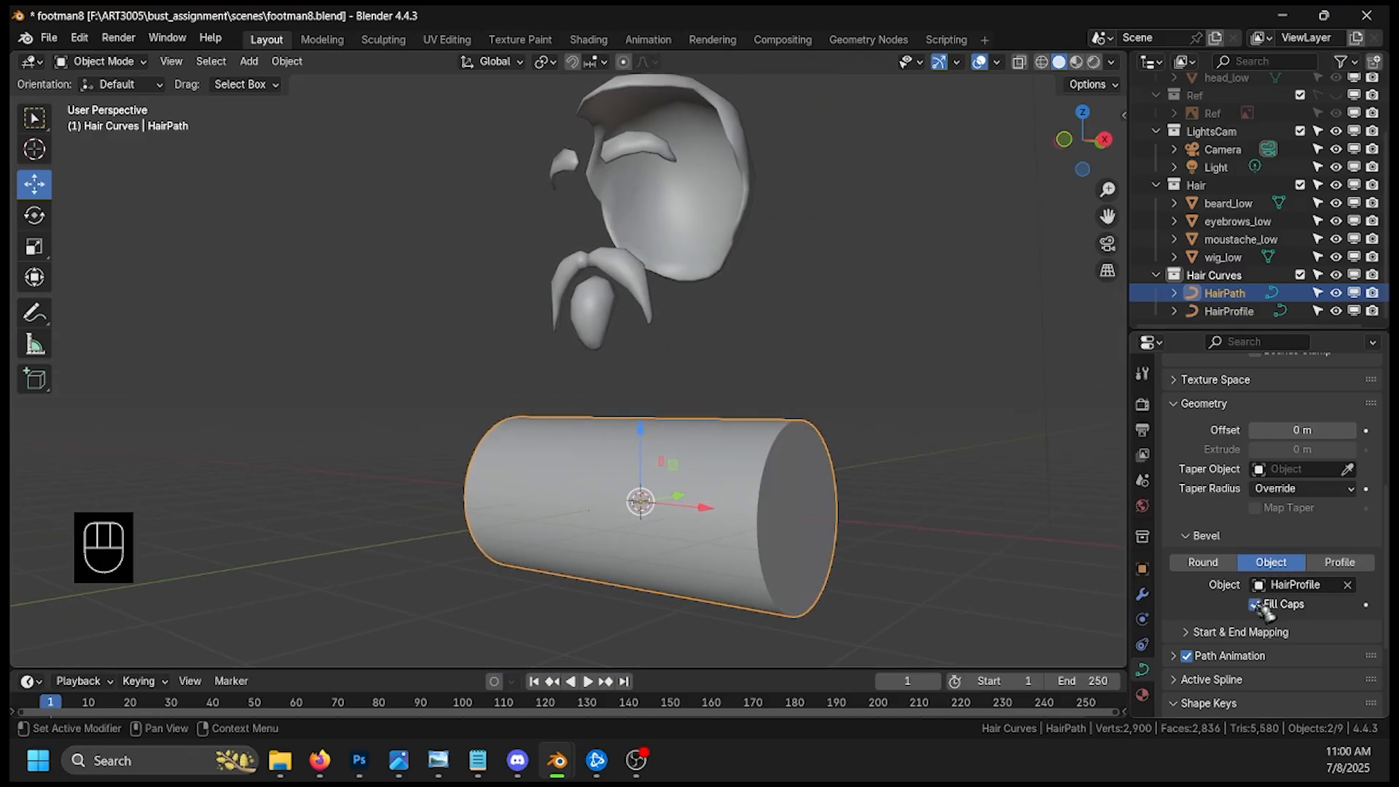
Step: Move the HairProfile circle along the positive X axis, clear of the beveled path, and view it from the top
middle_click_drag(977, 547, 1093, 539)
left_click(1239, 312)
middle_click_drag(1023, 401, 912, 566)
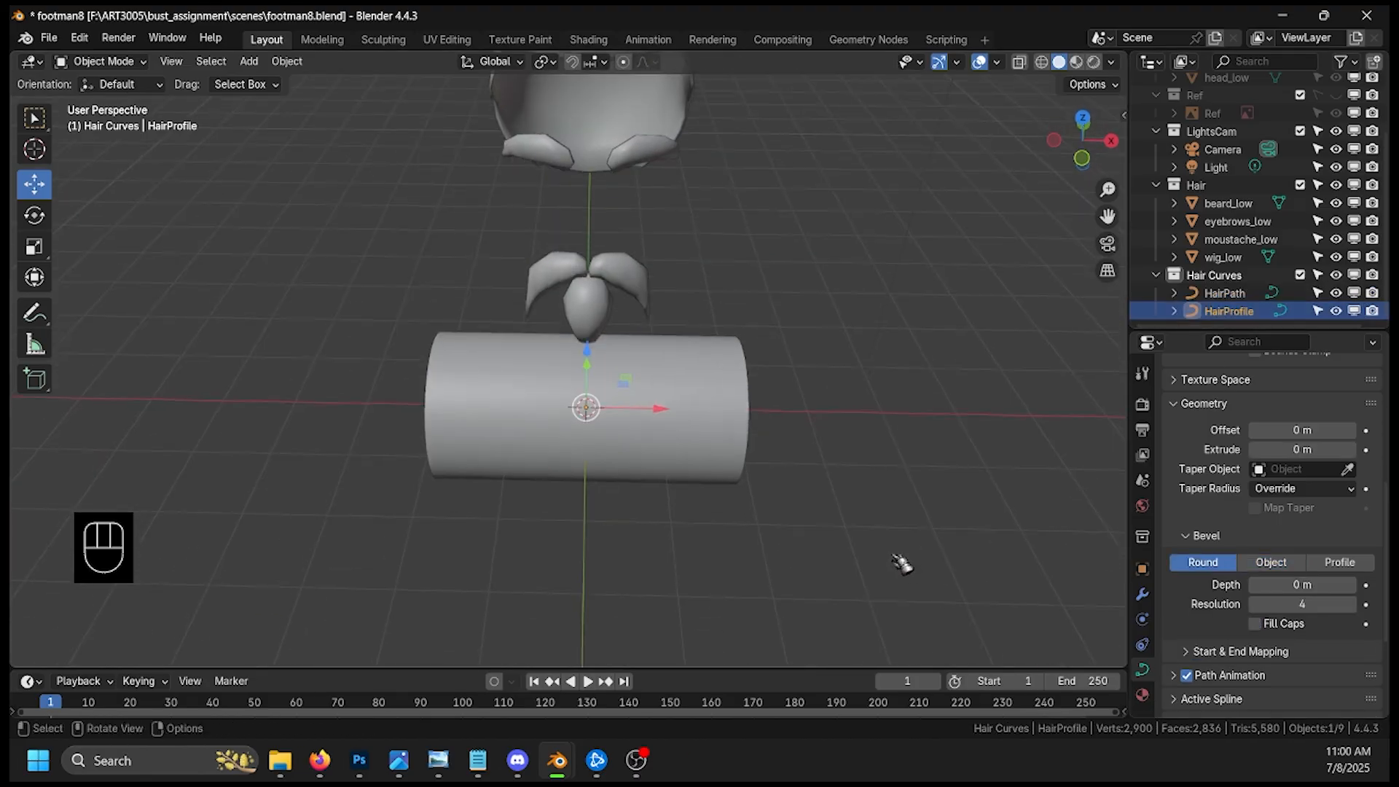
left_click_drag(662, 408, 931, 408)
middle_click_drag(1025, 446, 875, 522, "shift")
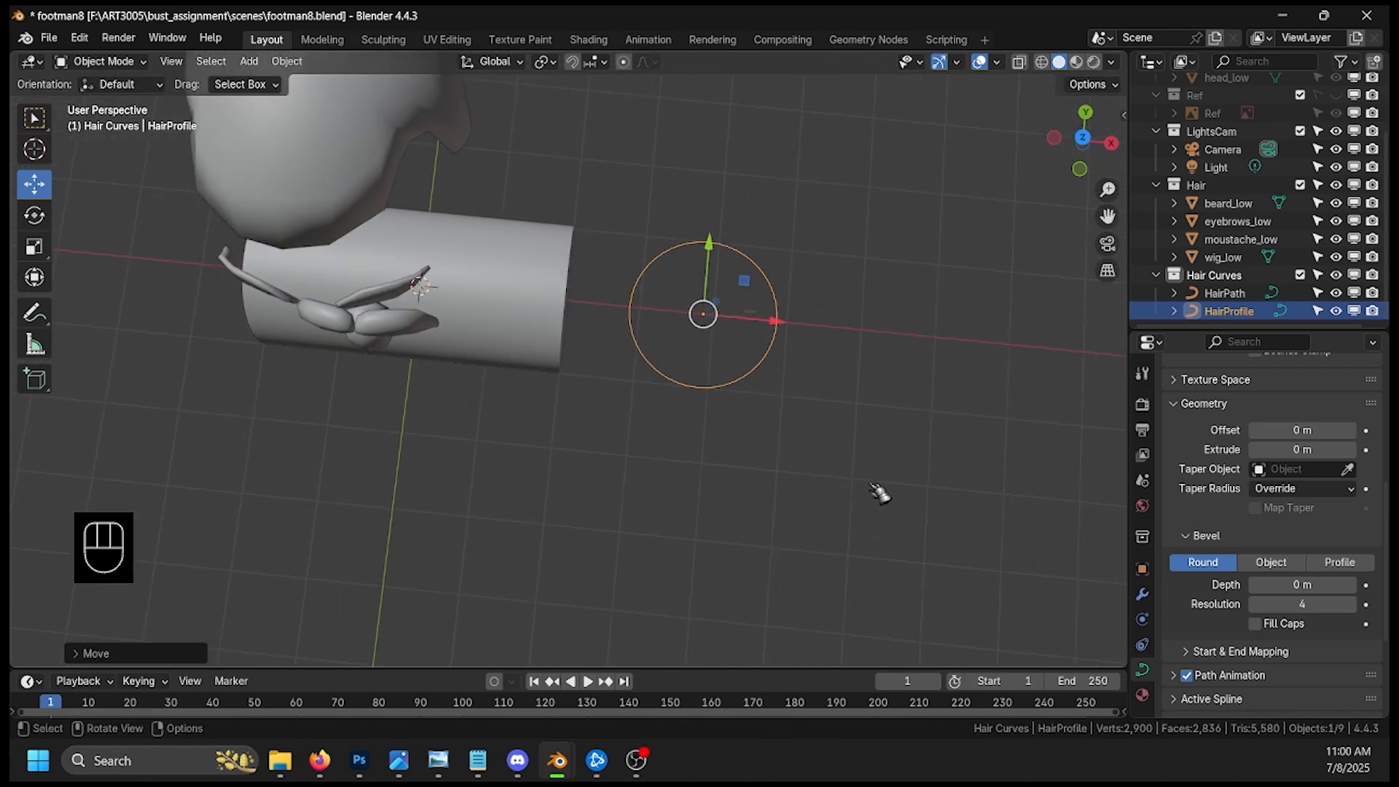
left_click(1084, 140)
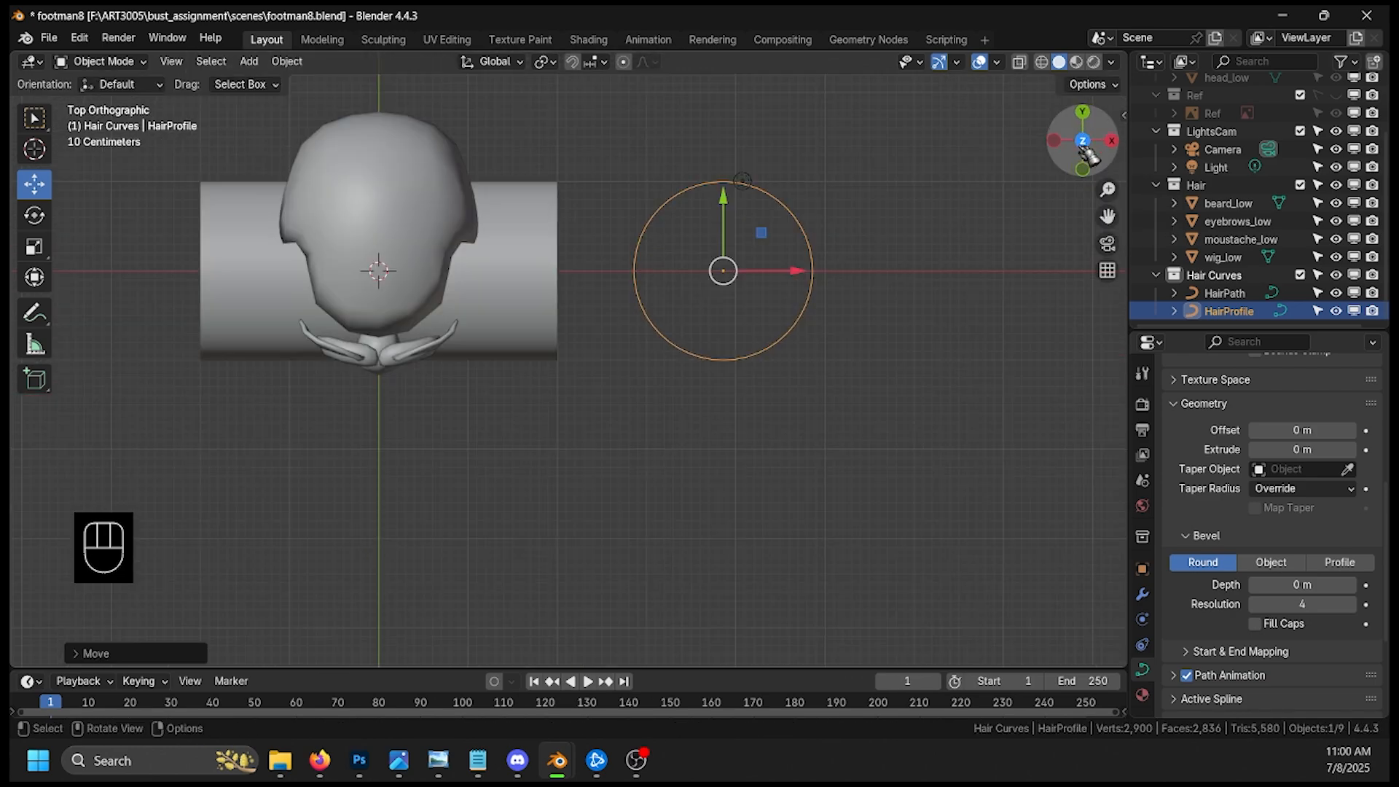
Step: Subdivide all segments of the HairProfile circle in Edit Mode
middle_click_drag(960, 303, 849, 392, "shift")
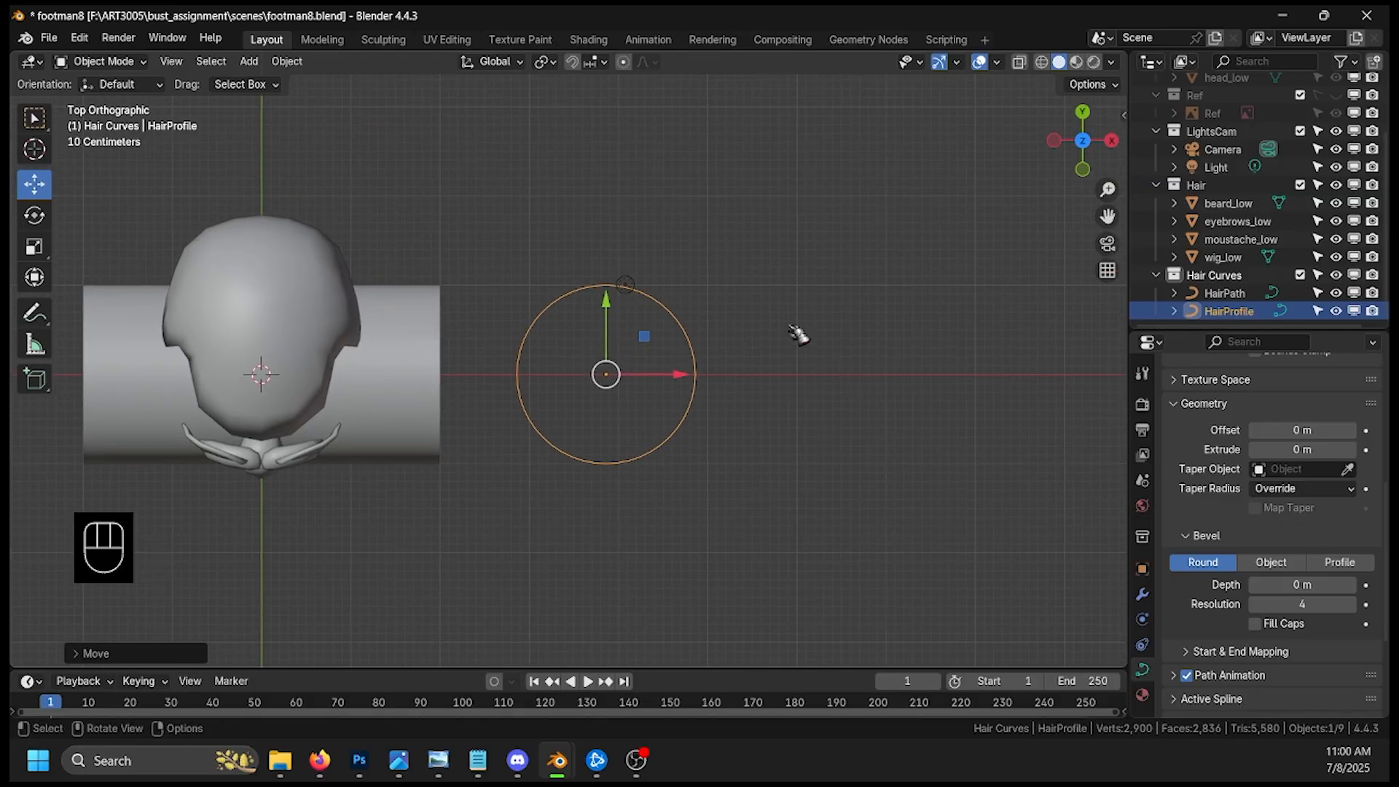
scroll(798, 334, "up", 3)
left_click(110, 61)
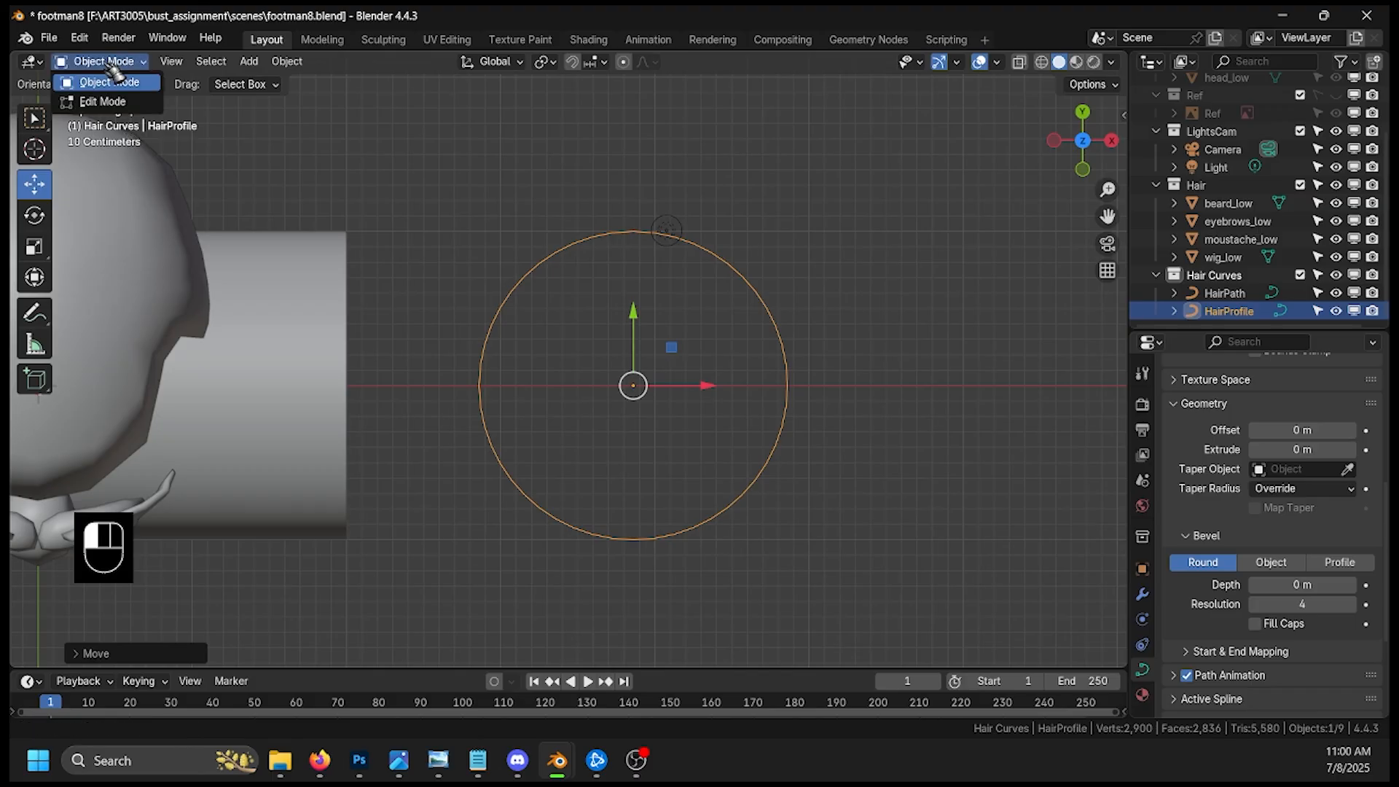
left_click(108, 102)
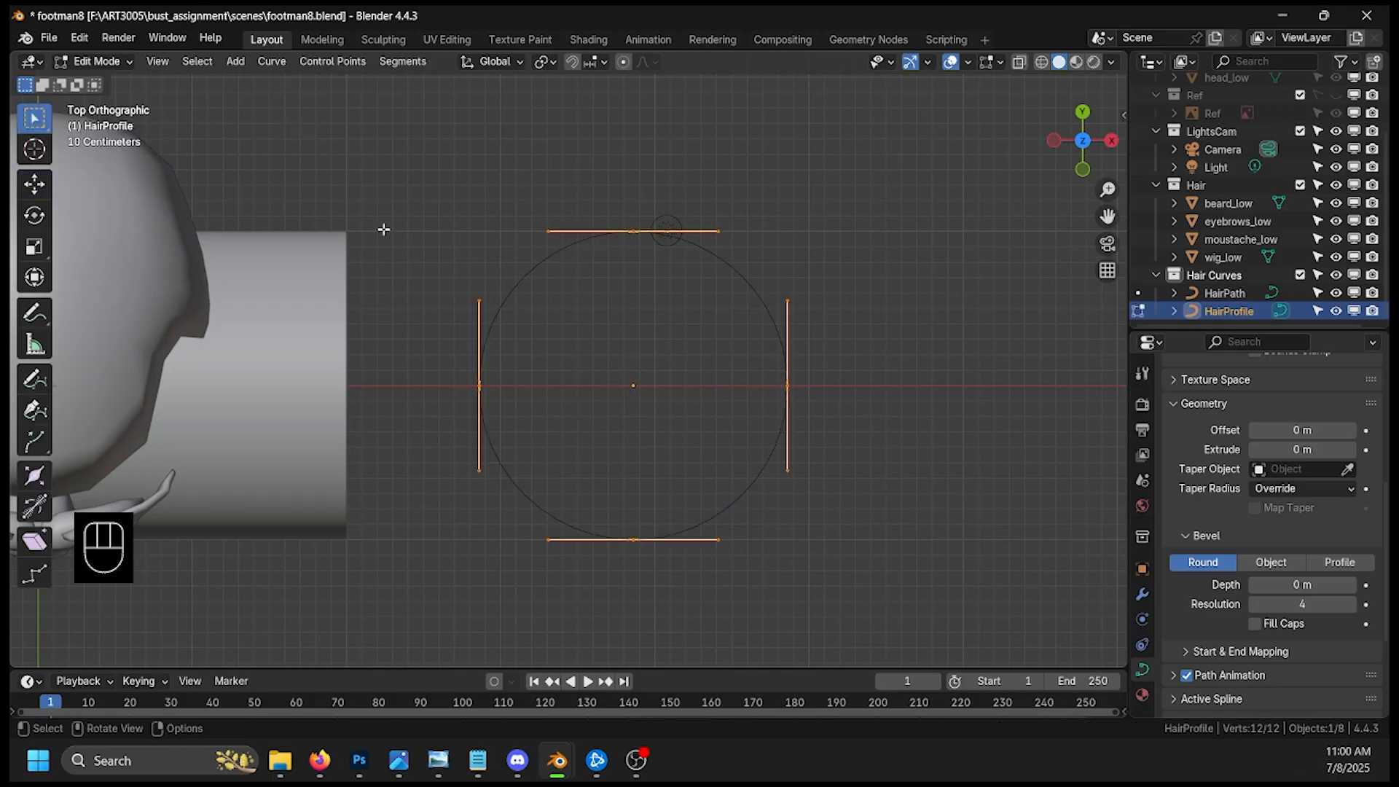
right_click(762, 301)
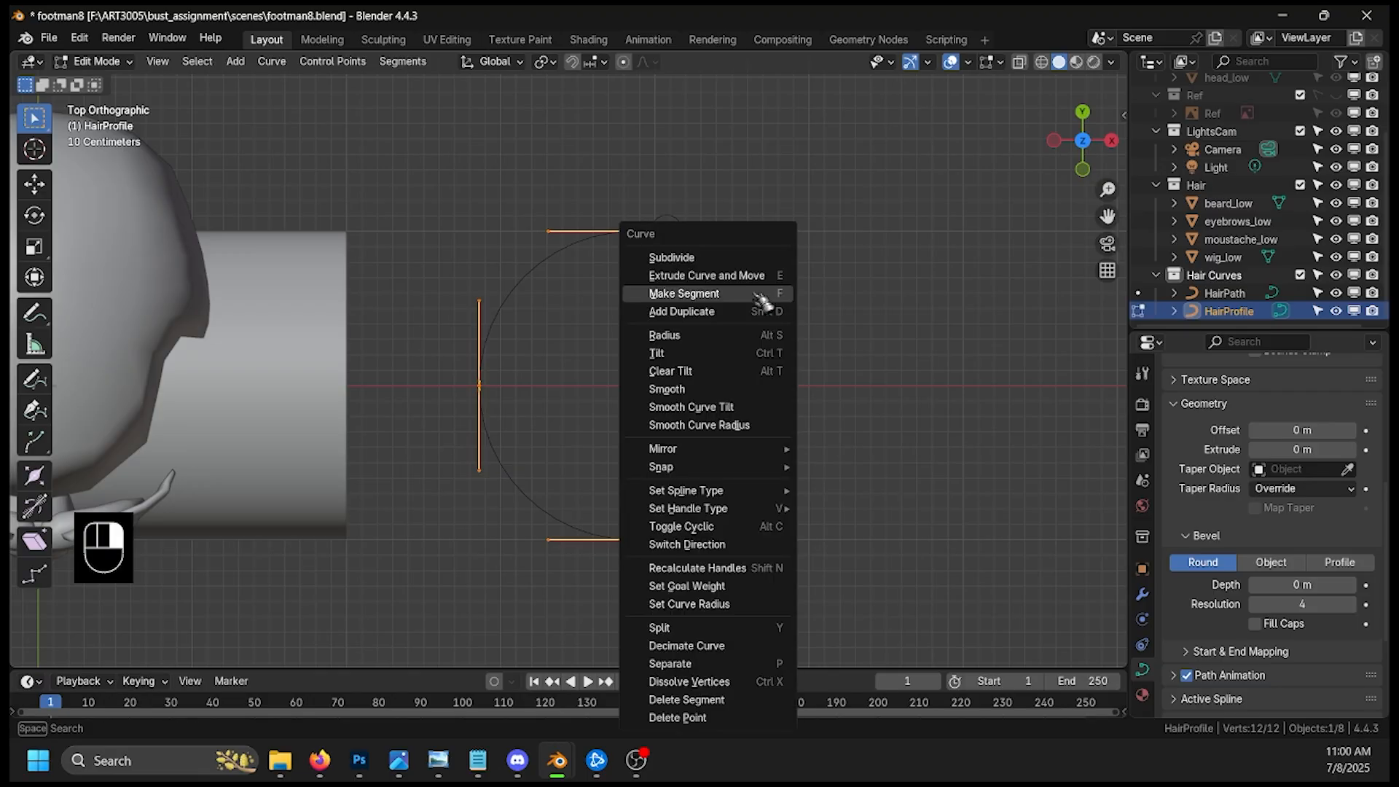
left_click(728, 262)
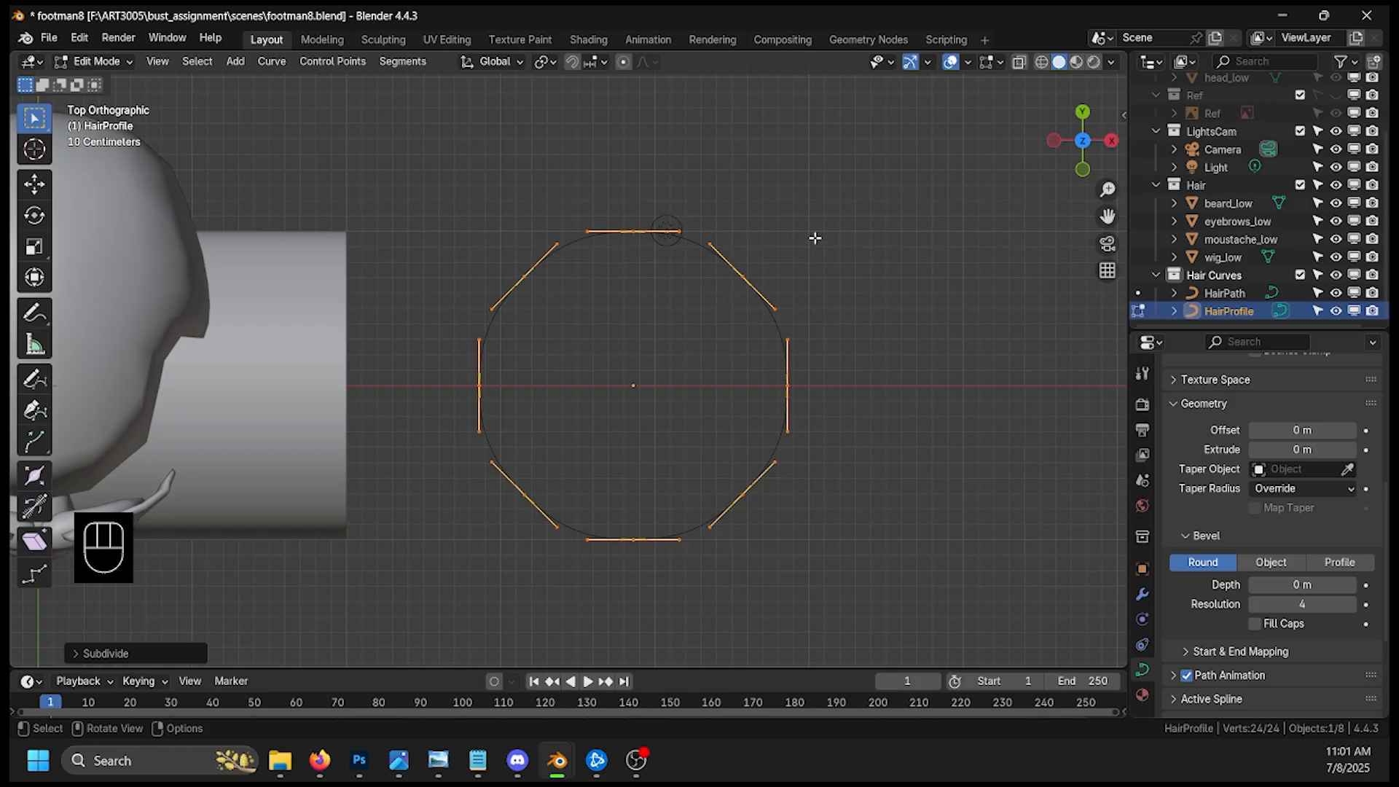
Step: Reshape the HairProfile circle by moving its upper points down individually, giving it a flattened, slightly dented upper edge
left_click_drag(491, 170, 787, 312)
key("g")
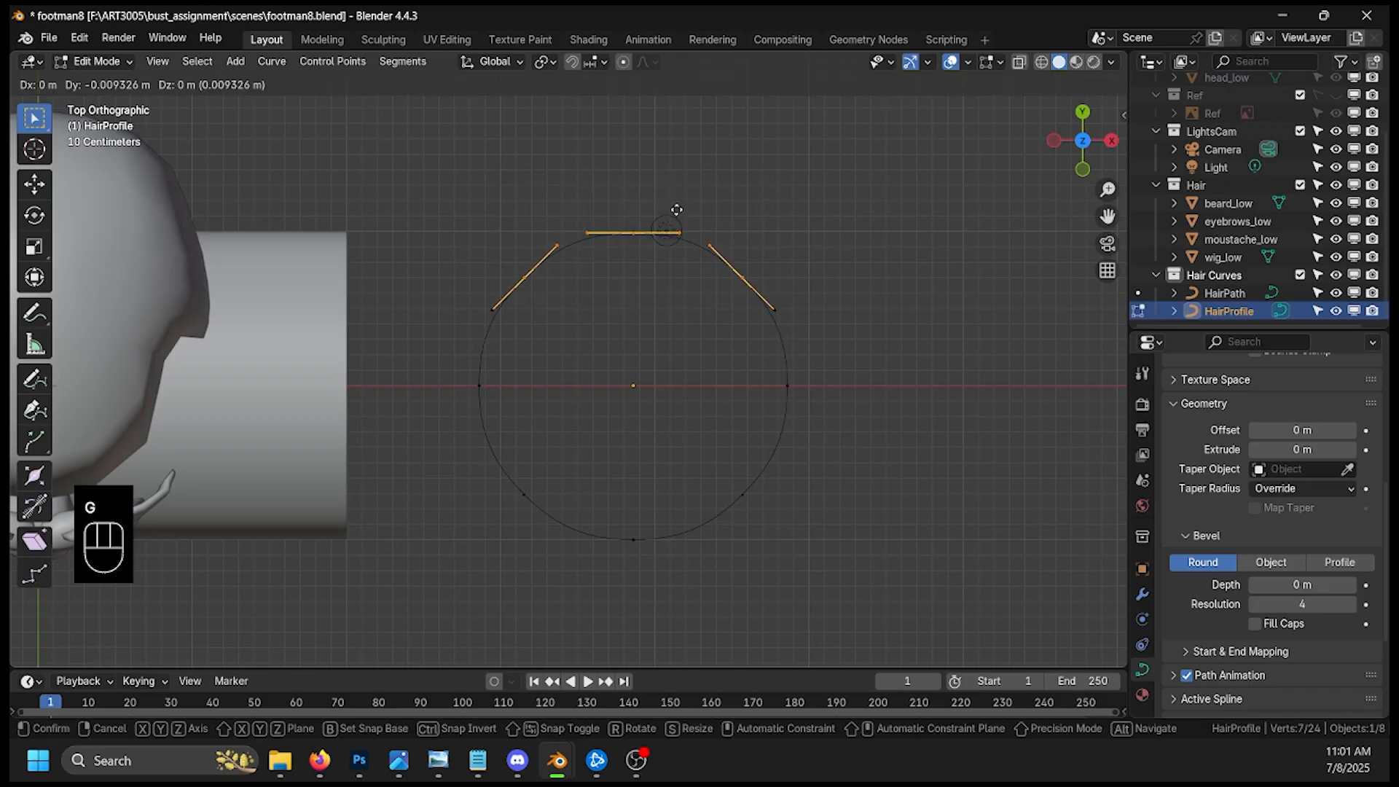
left_click(696, 247)
key("ctrl+z")
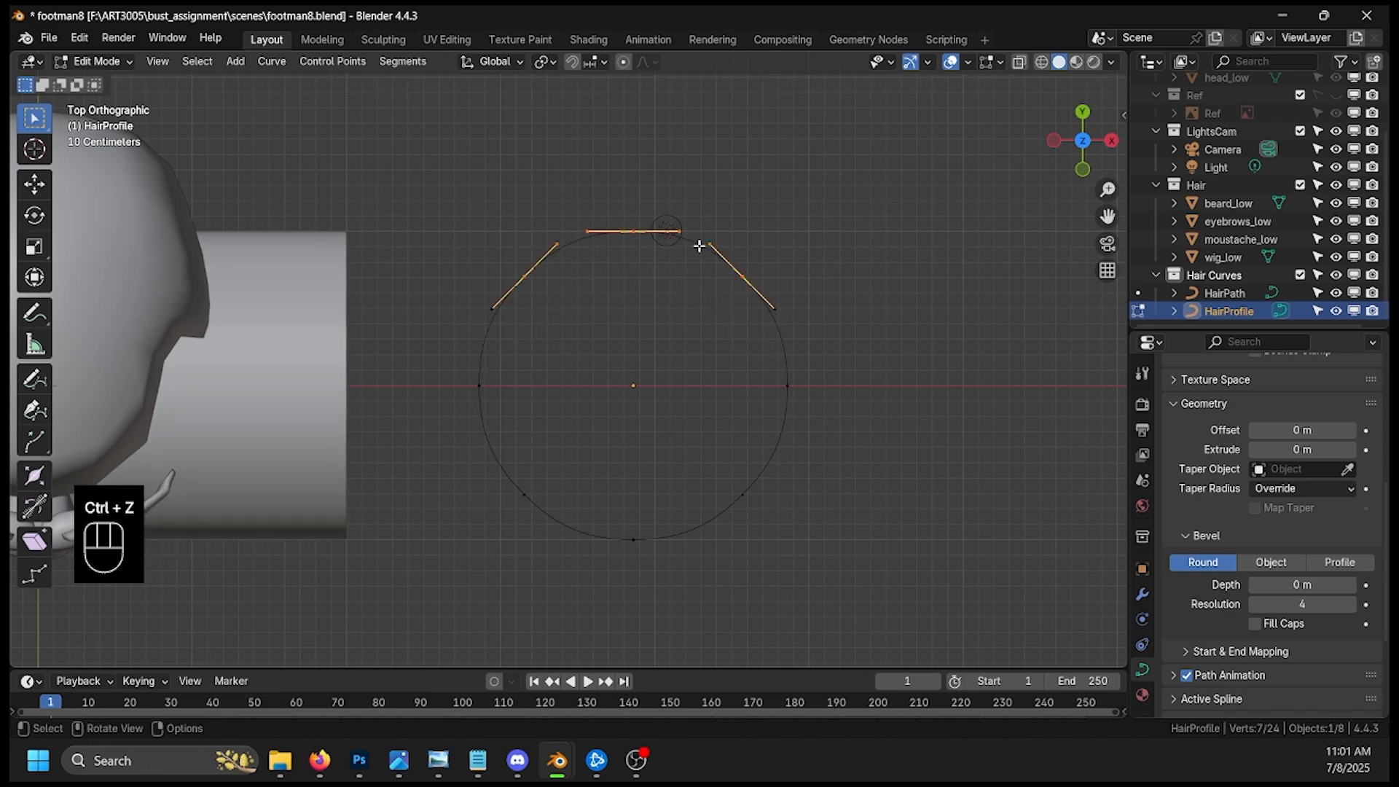
left_click(34, 184)
left_click_drag(637, 190, 699, 260)
middle_click_drag(760, 323, 846, 351)
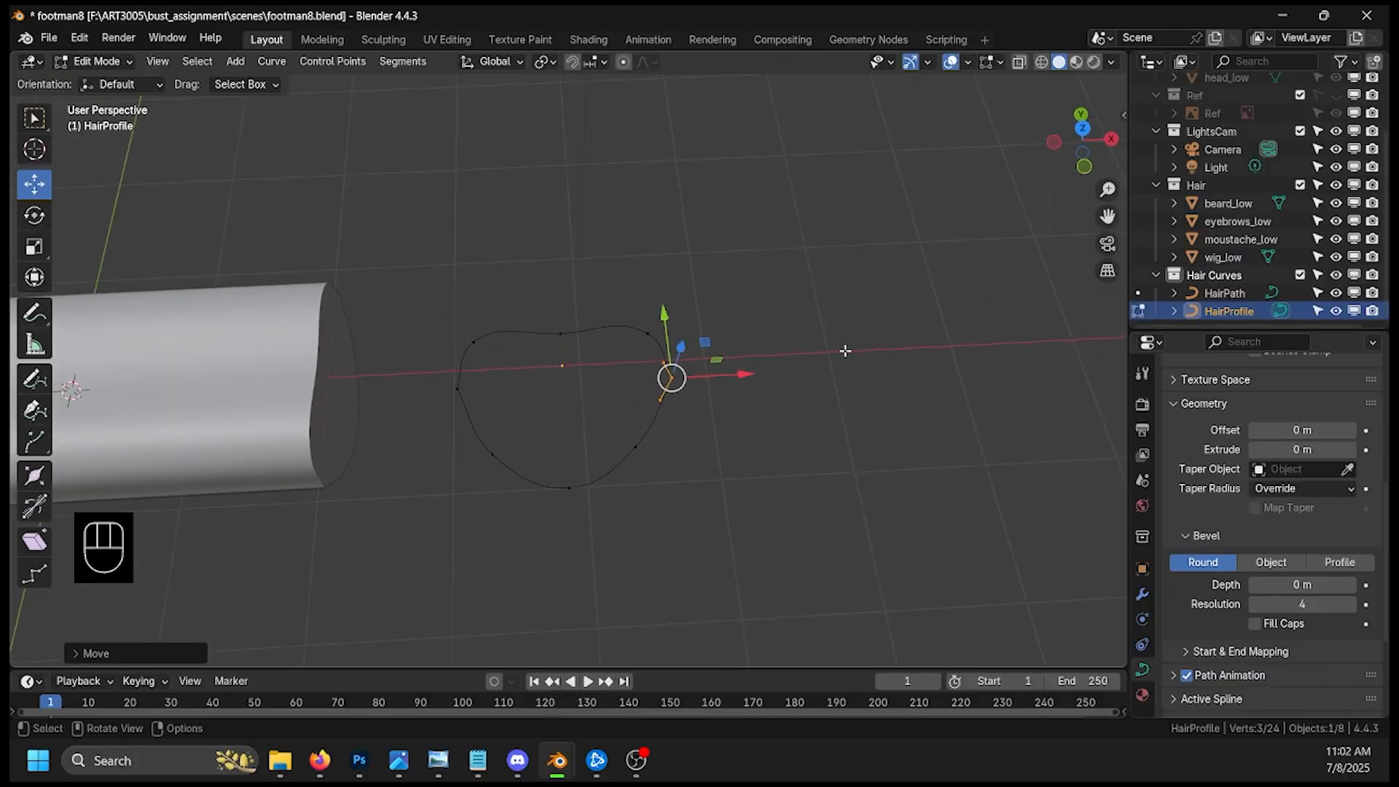
scroll(785, 423, "down", 2)
middle_click_drag(784, 417, 1024, 356)
scroll(961, 354, "down", 2)
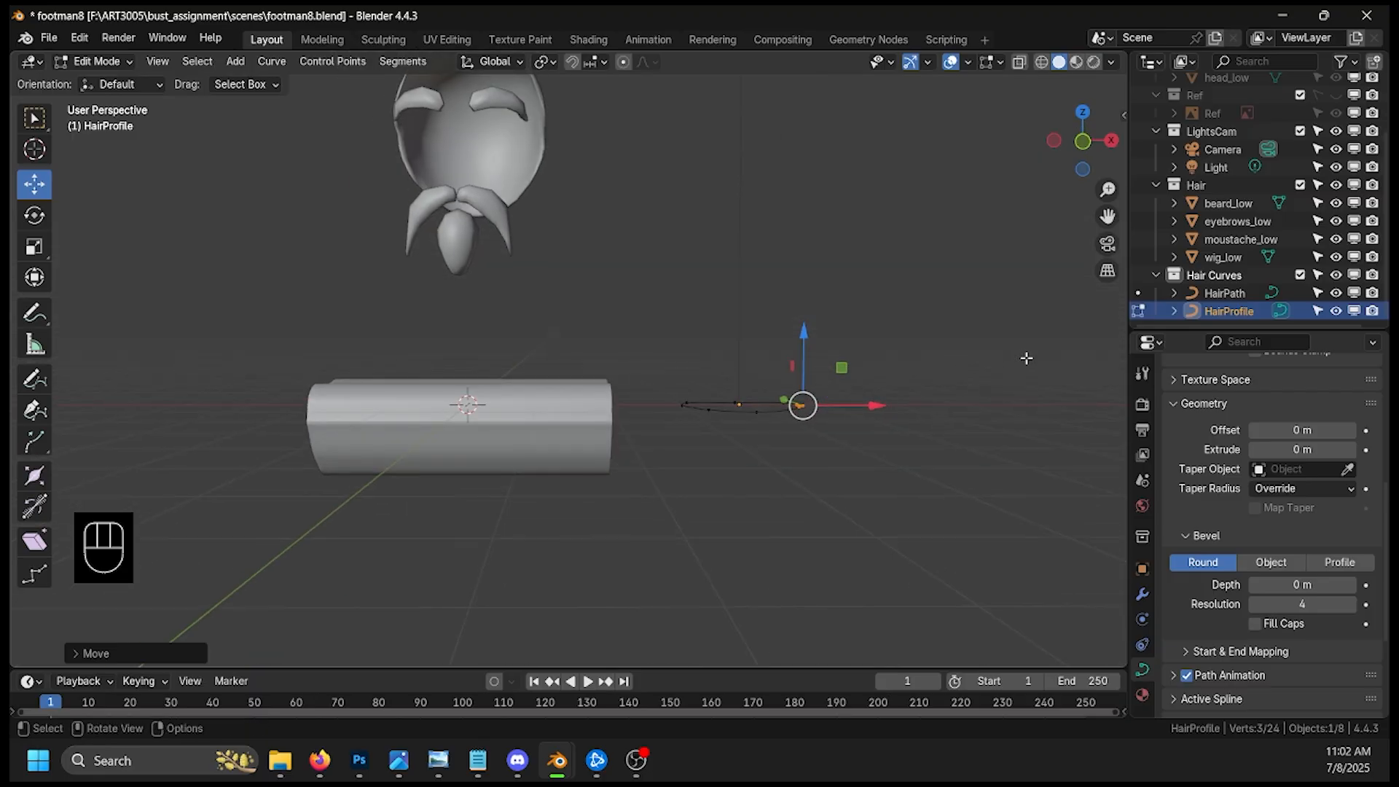
Step: Return to Object Mode and move the HairPath object along the negative X axis, clear of the bust
left_click(1224, 292)
left_click(108, 66)
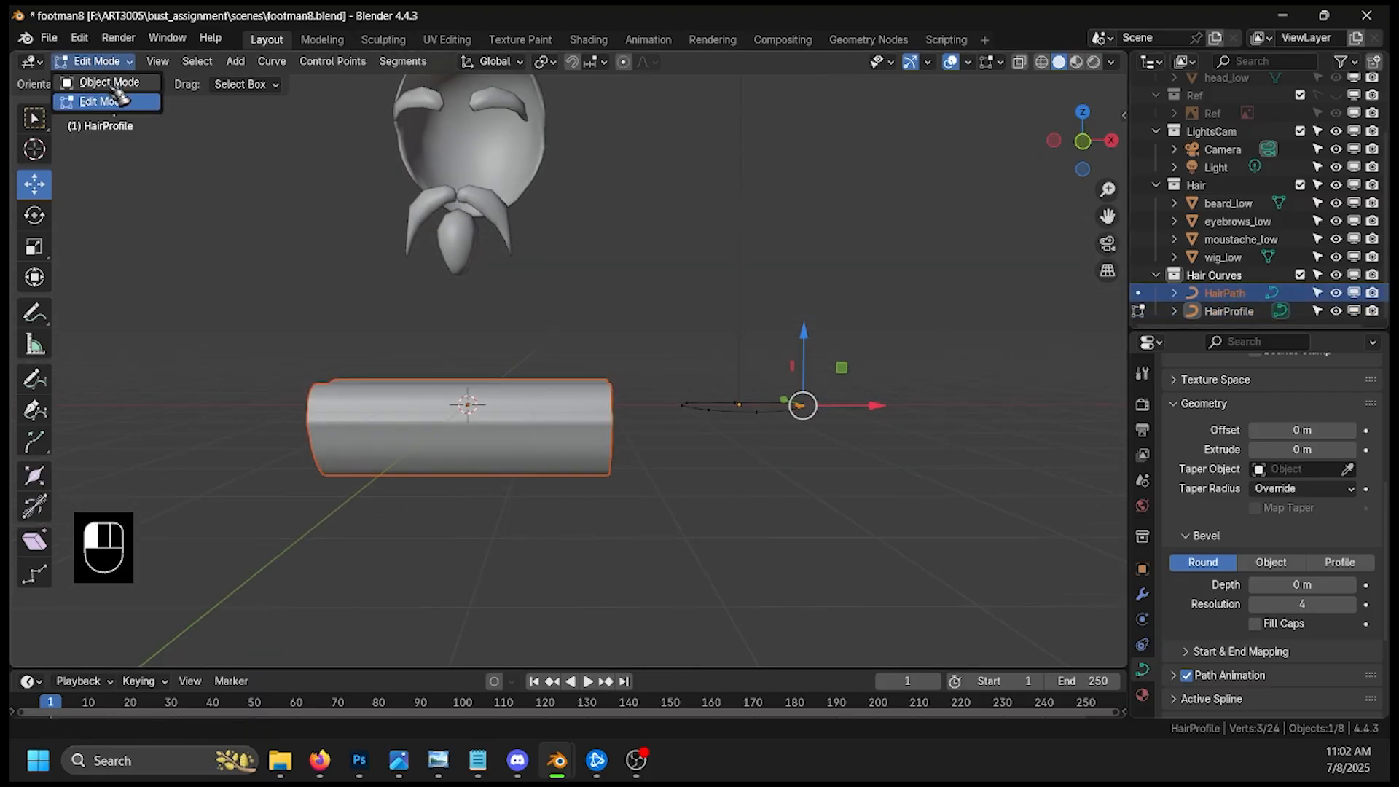
left_click(113, 84)
scroll(610, 345, "down", 2)
left_click_drag(569, 392, 190, 397)
middle_click_drag(843, 316, 868, 434, "shift")
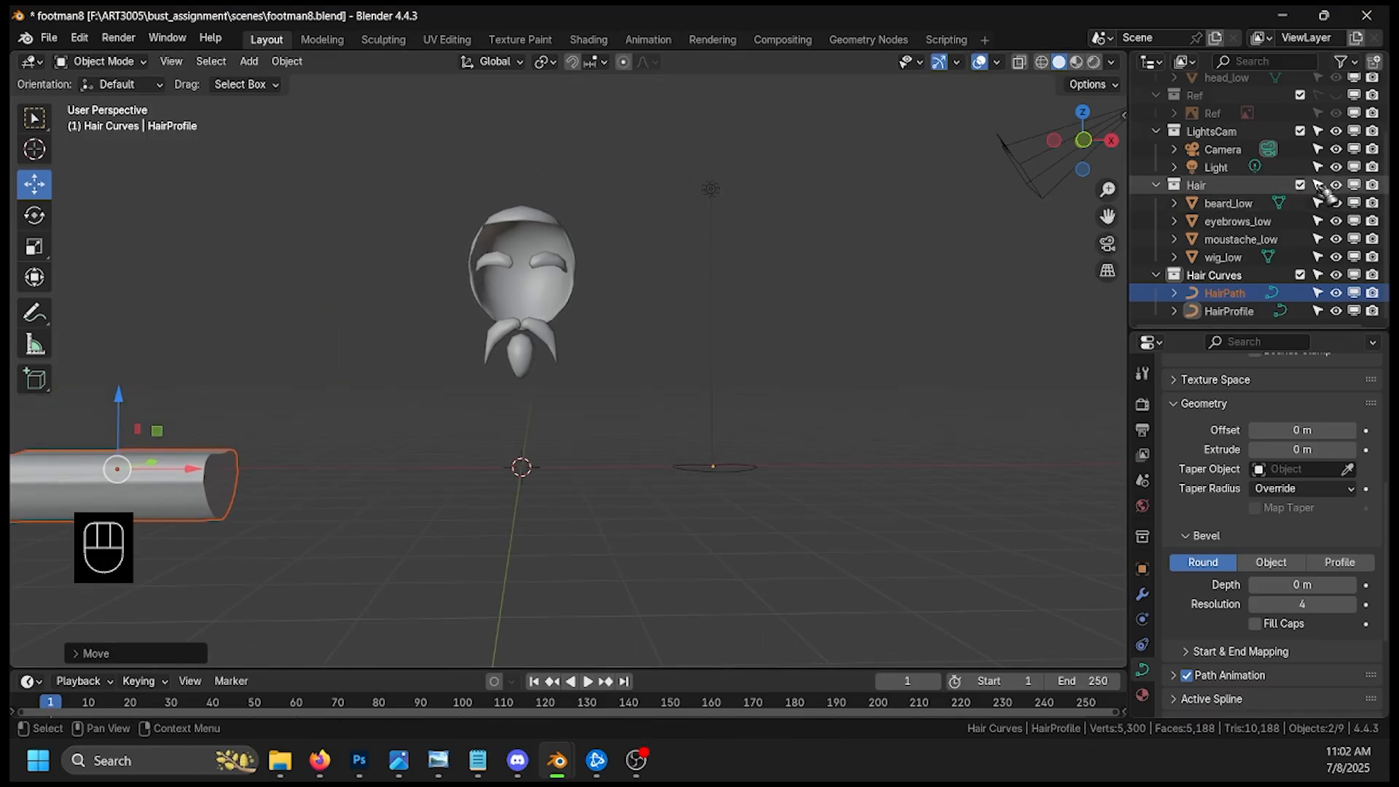
Step: Unhide the collection holding the head and eyes, so the full bust shows with the hair curves
scroll(1322, 186, "up", 3)
left_click(1336, 102)
scroll(1319, 252, "down", 3)
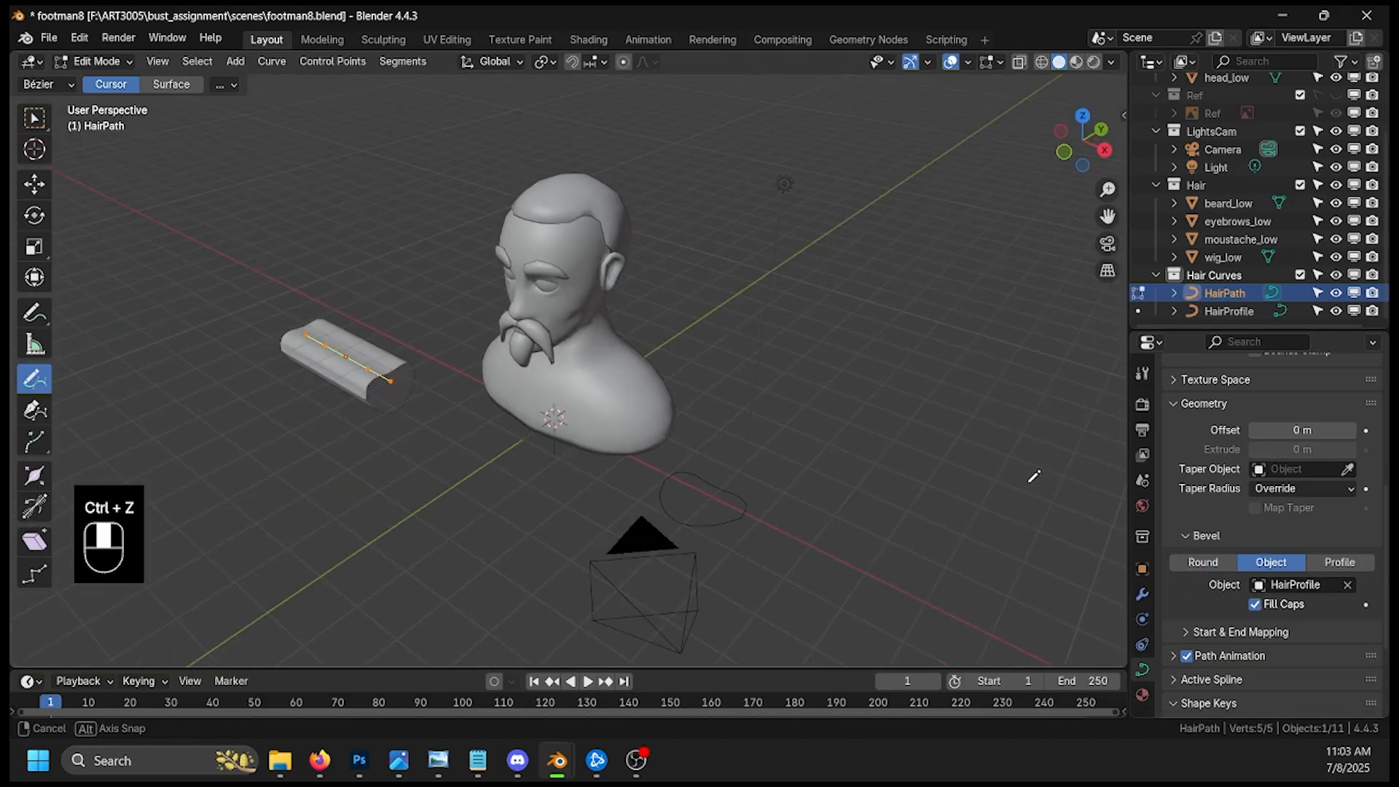
middle_click_drag(1034, 476, 1056, 478)
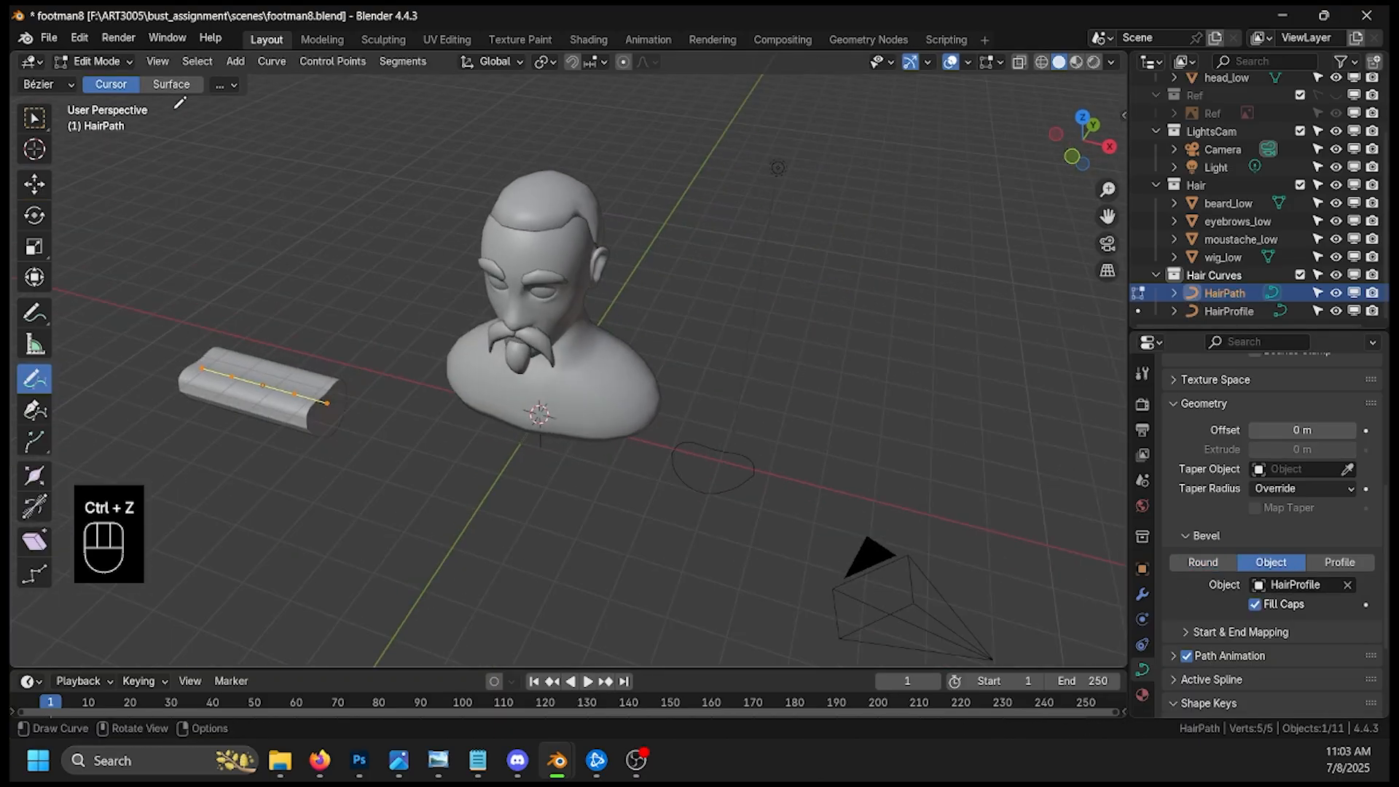
Step: In Object Mode, scale the HairProfile curve down in several passes until the beveled path is a thin strand relative to the head
left_click(95, 61)
left_click(110, 76)
left_click(751, 491)
middle_click_drag(752, 494, 850, 478)
key("s")
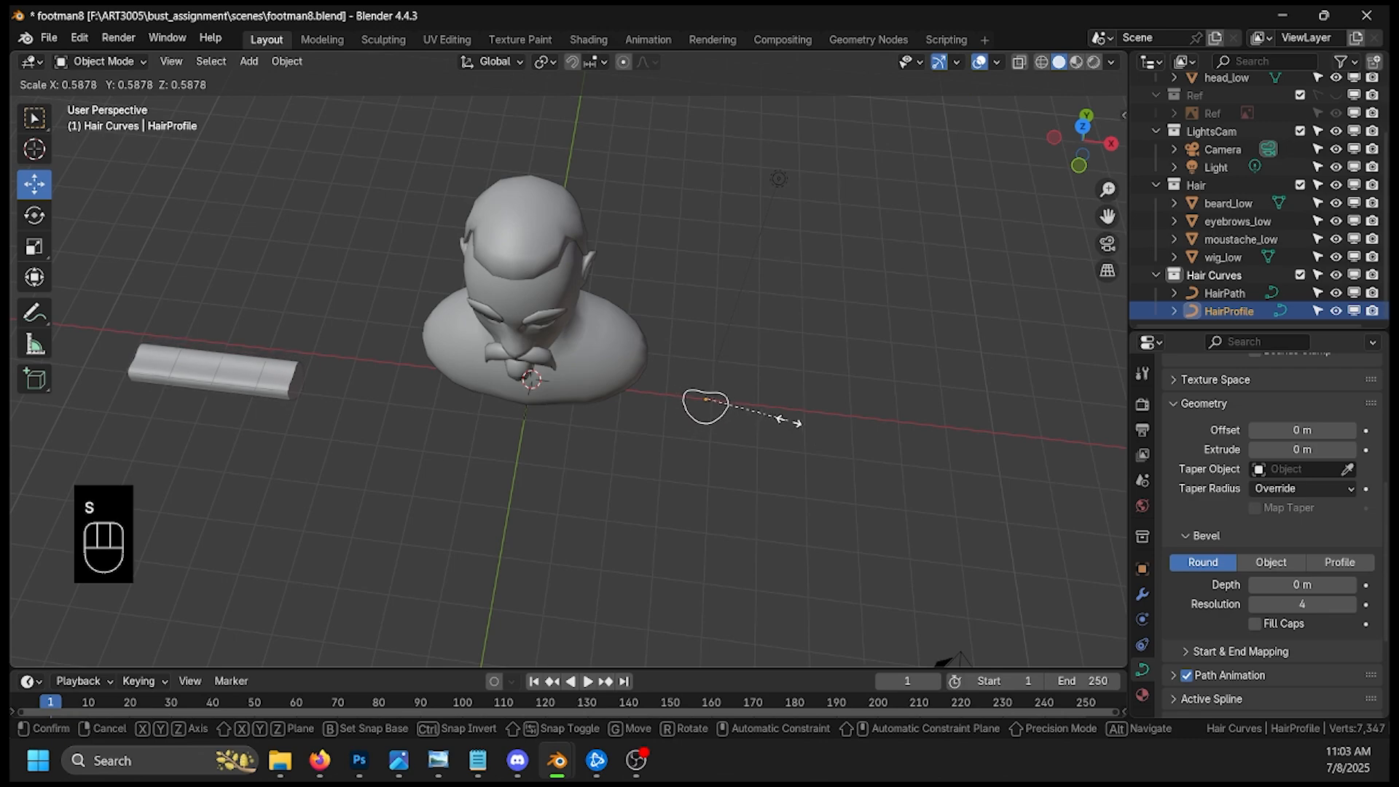
left_click(767, 414)
key("s")
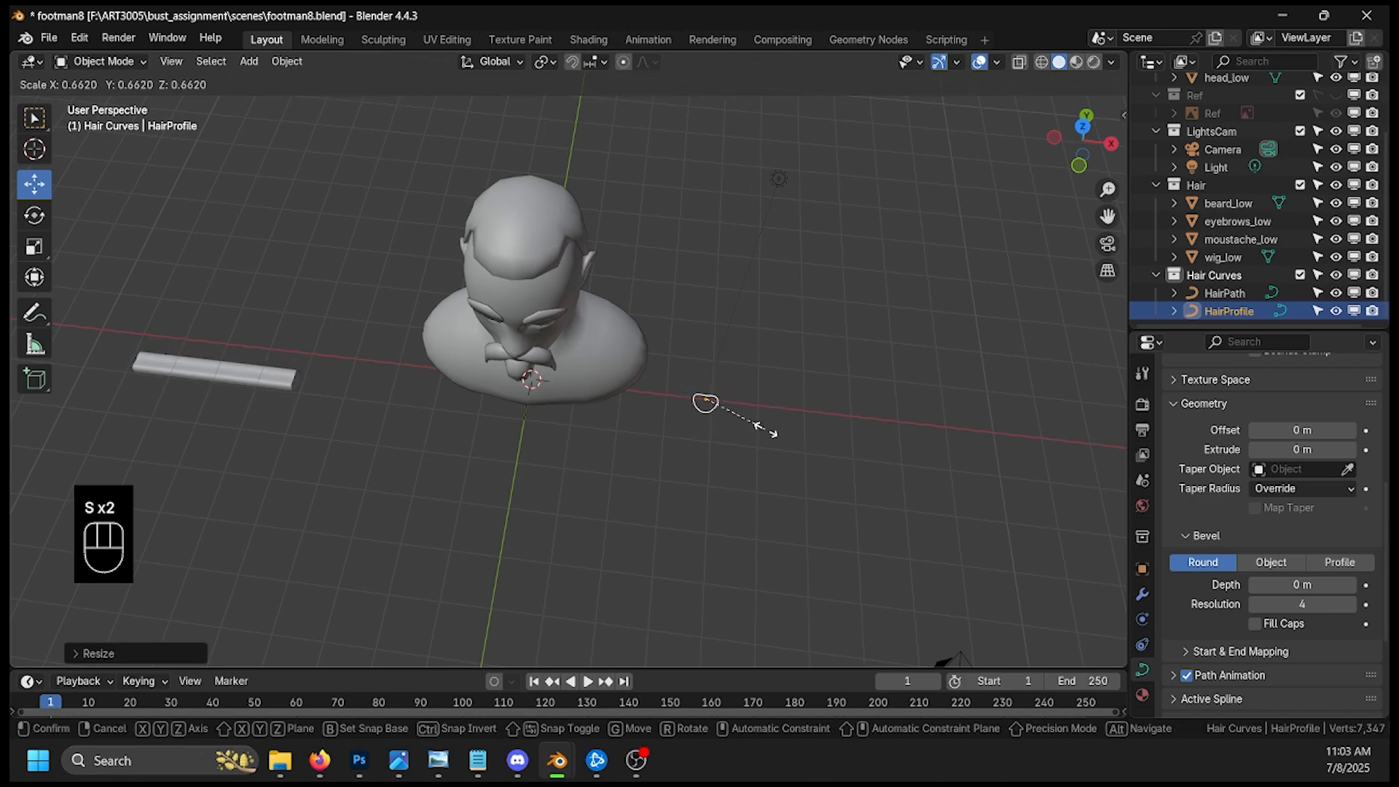
left_click(771, 434)
middle_click_drag(806, 472, 809, 481)
key("s")
left_click(783, 406)
middle_click_drag(783, 406, 967, 525)
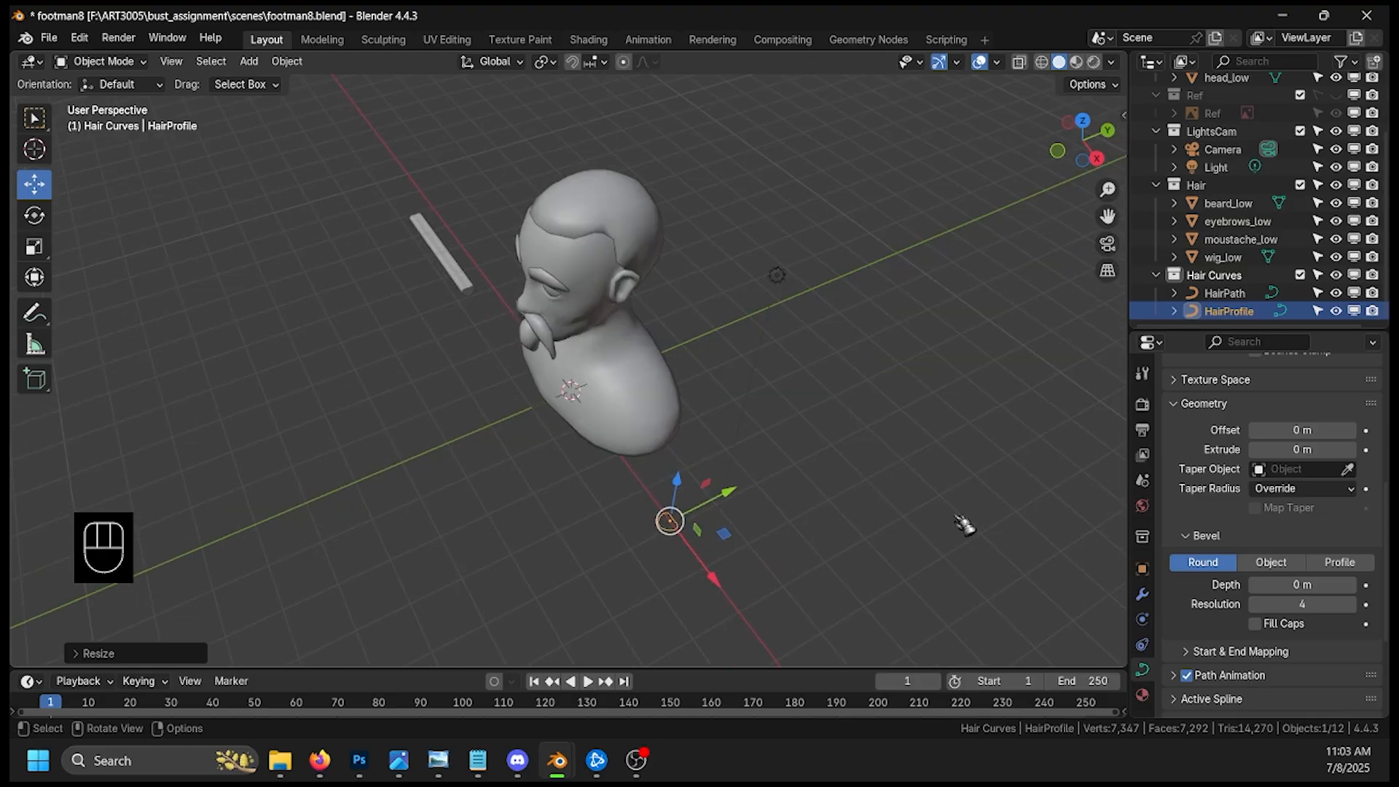
key("s")
left_click(837, 538)
middle_click_drag(838, 538, 841, 364)
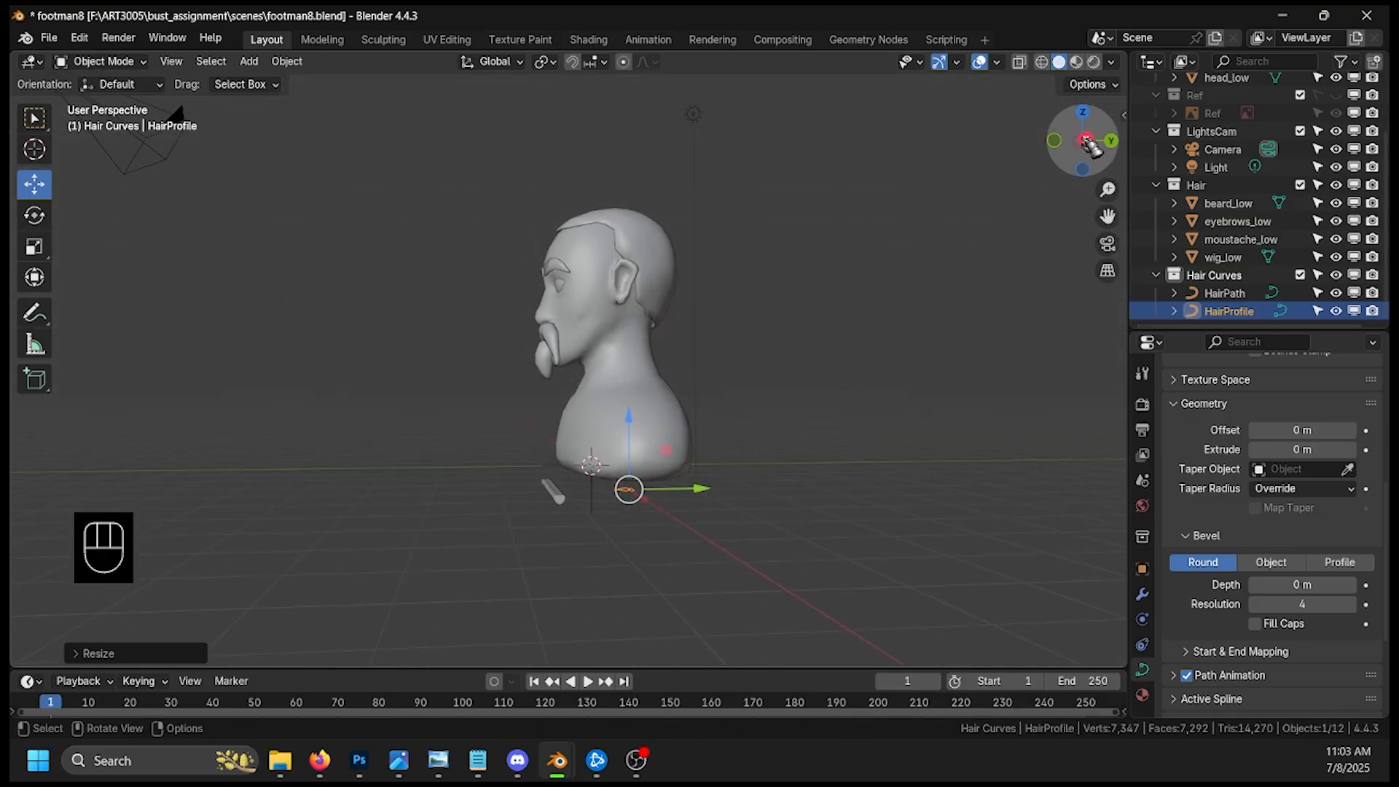
Step: Edit HairPath in the left side view and draw a strand from the front hairline over the crown to the nape
left_click(1083, 141)
left_click(1235, 292)
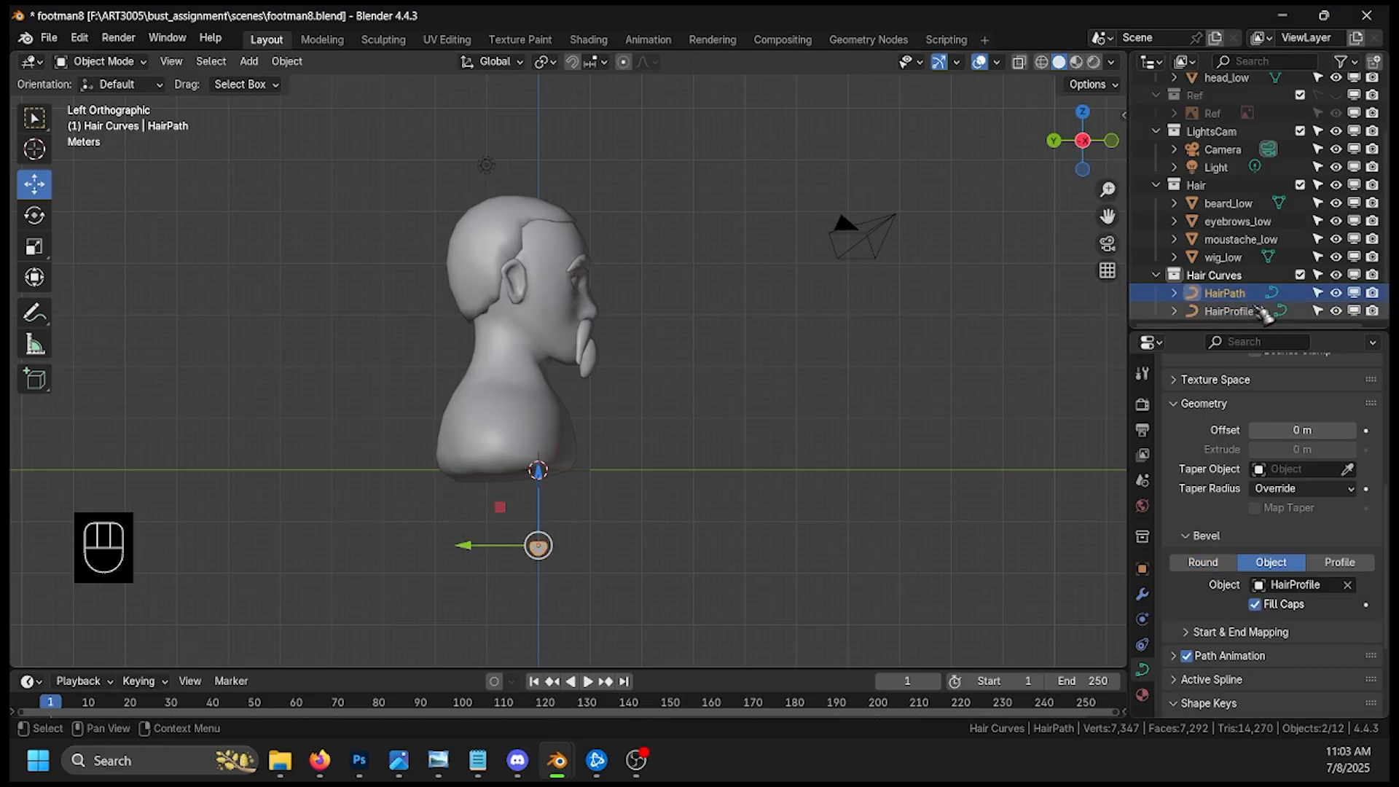
left_click(101, 61)
left_click(131, 96)
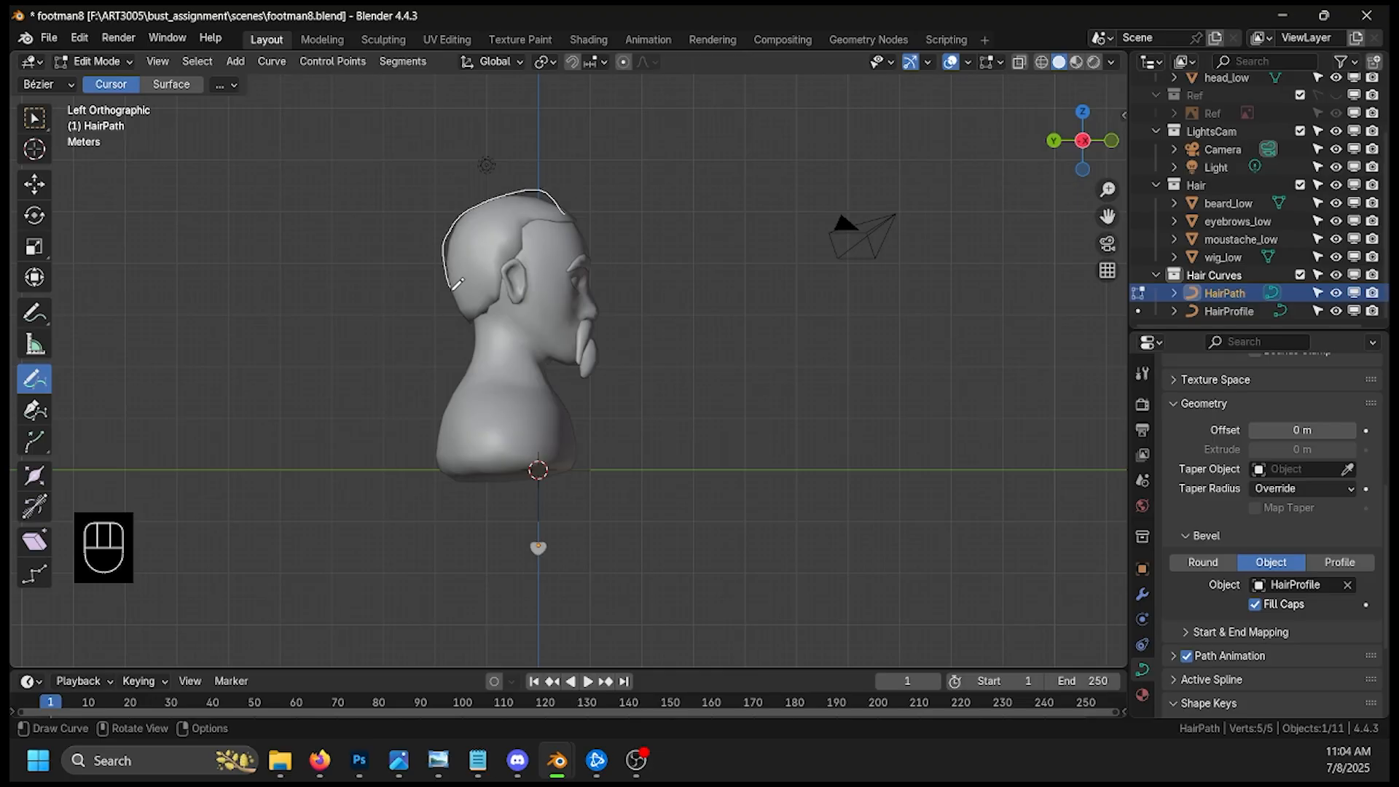
left_click_drag(441, 372, 440, 373)
mouse_move(656, 241)
middle_mouse_down()
mouse_move(849, 228)
mouse_move(819, 311)
mouse_move(959, 202)
mouse_move(1072, 282)
mouse_move(687, 229)
mouse_move(703, 215)
mouse_move(770, 352)
middle_mouse_up()
mouse_move(767, 347)
middle_mouse_down("shift")
mouse_move(750, 387)
mouse_move(778, 387)
mouse_move(758, 355)
middle_mouse_up("shift")
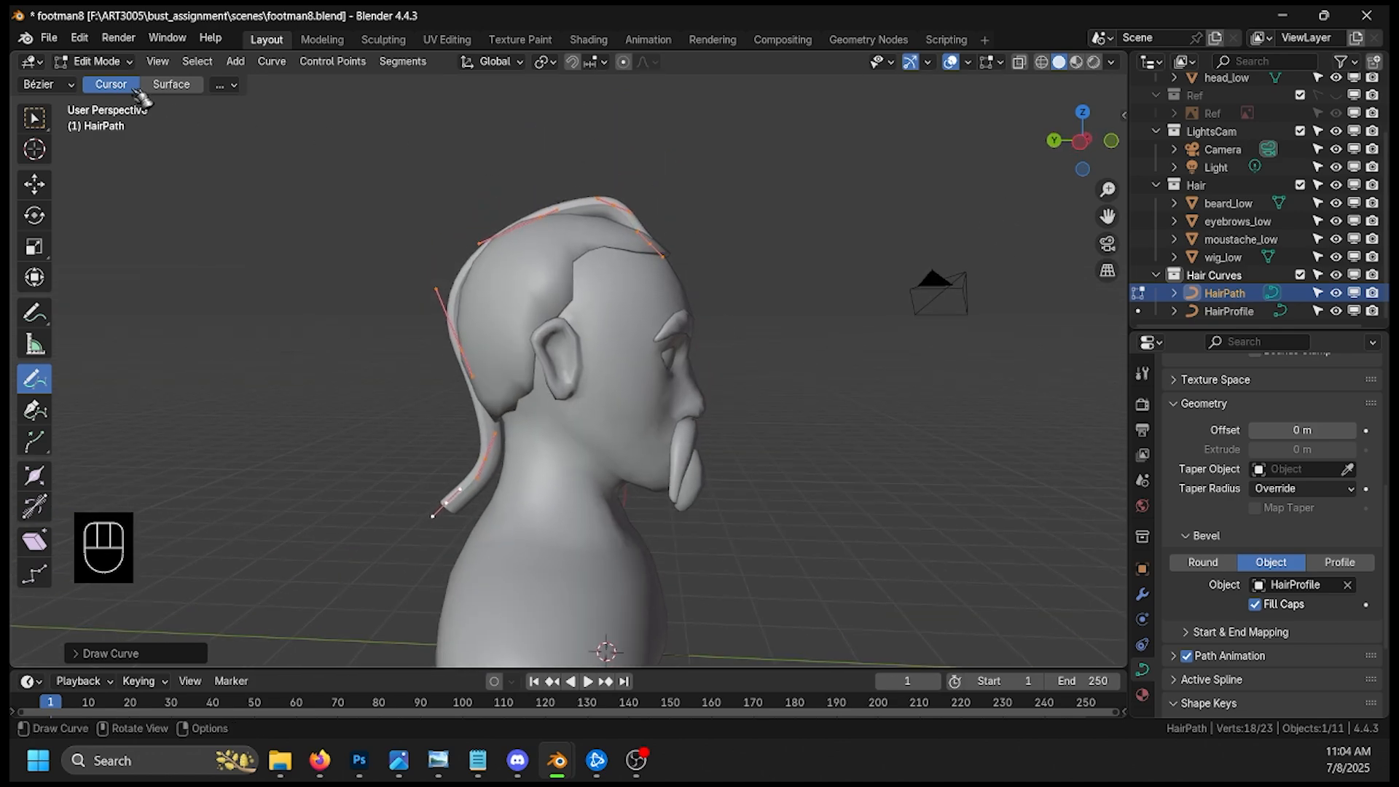
Step: Move the strand's front end point and the neighbouring point so the strand sits closer to the scalp at the hairline
left_click(34, 184)
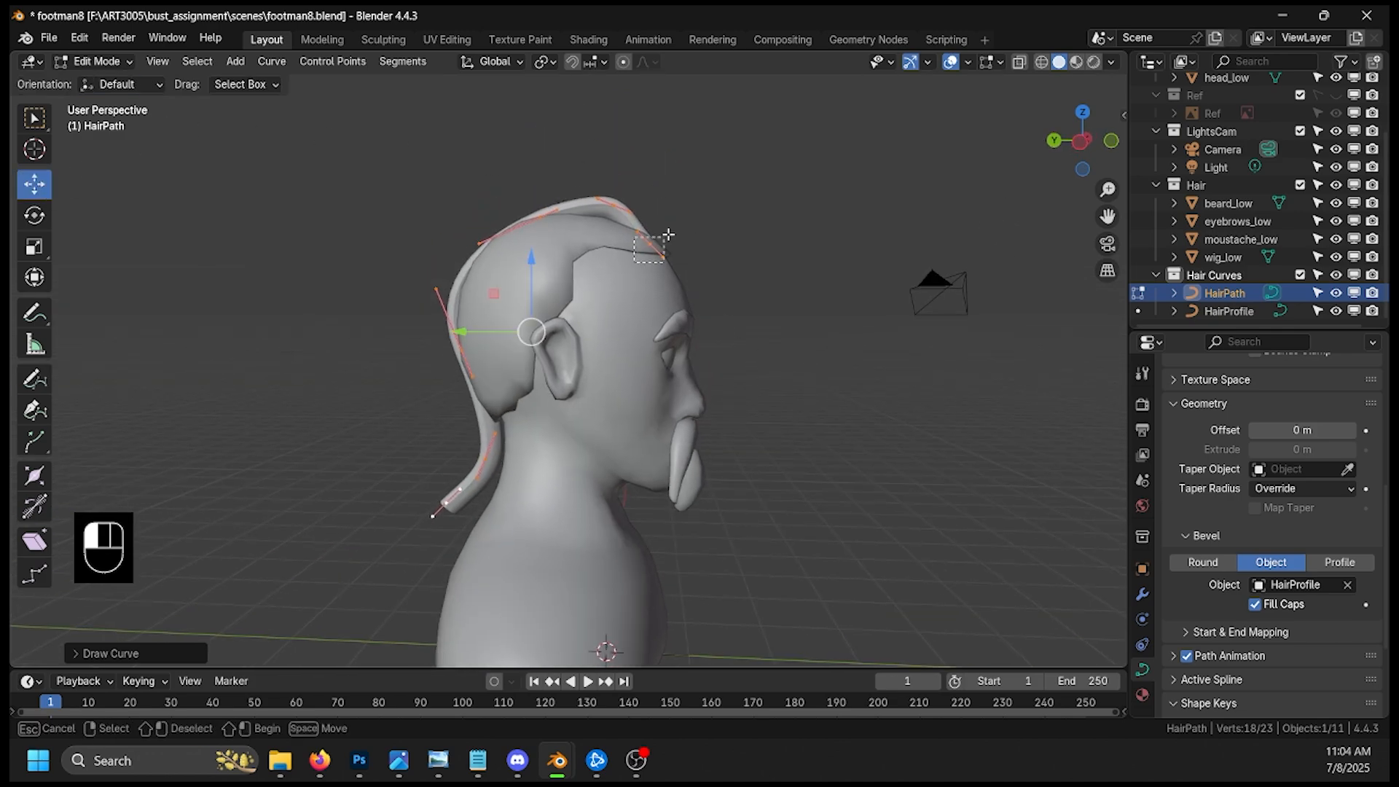
left_click(650, 244)
left_click_drag(626, 244, 631, 243)
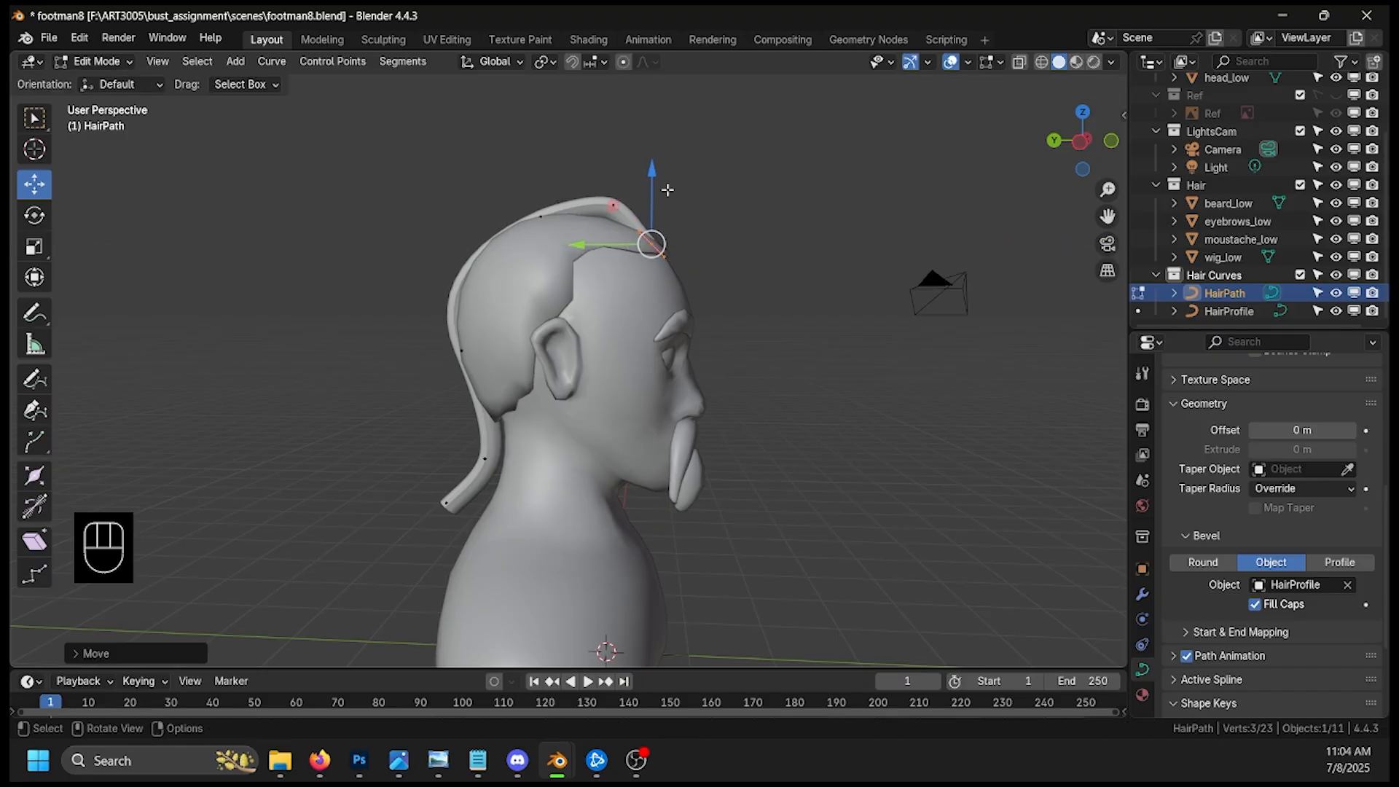
left_click(614, 207)
left_click_drag(613, 169, 674, 225)
middle_click_drag(674, 225, 532, 377)
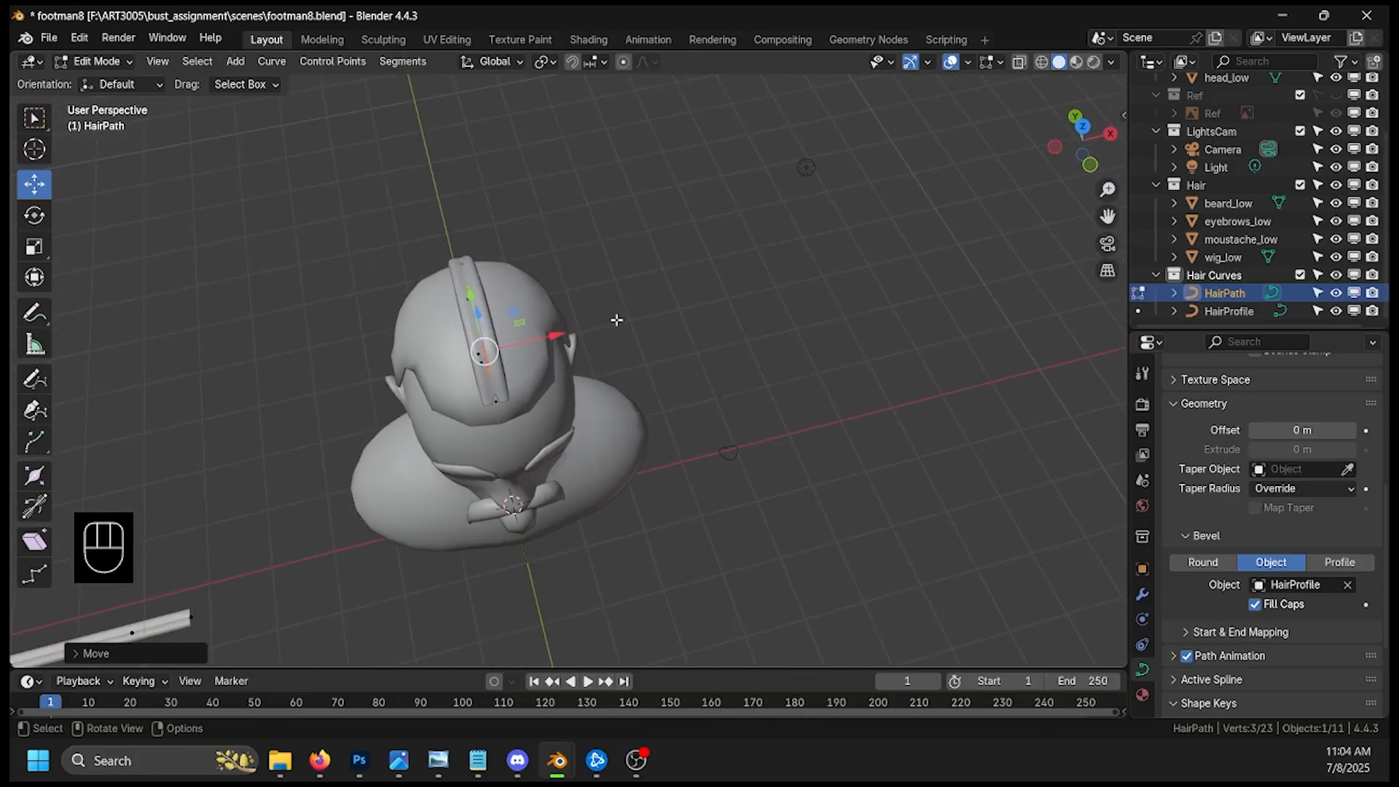
Step: Increase the curve radius at the strand's points over the top of the head to fatten it there
key("alt+s")
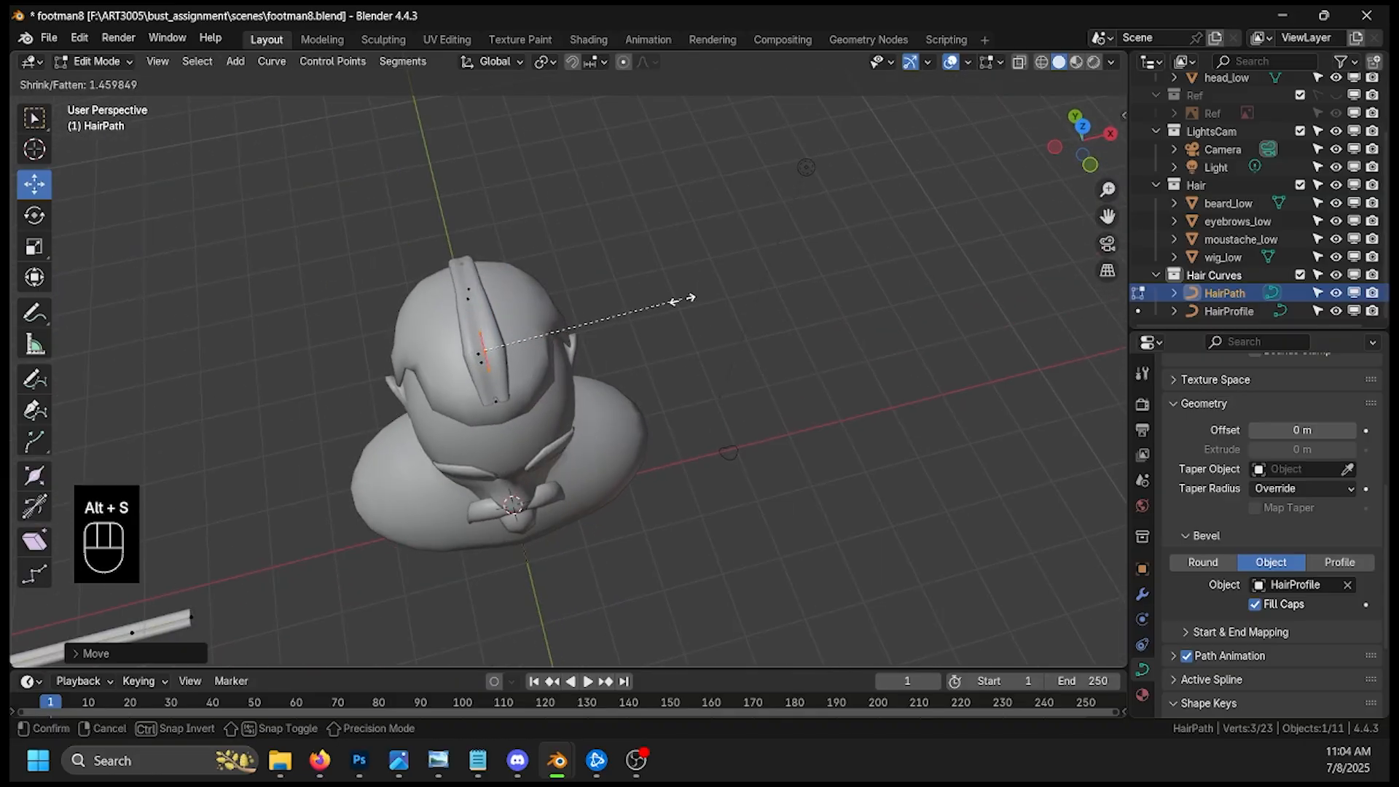
left_click(652, 294)
middle_click_drag(628, 208, 612, 295)
key("alt+s")
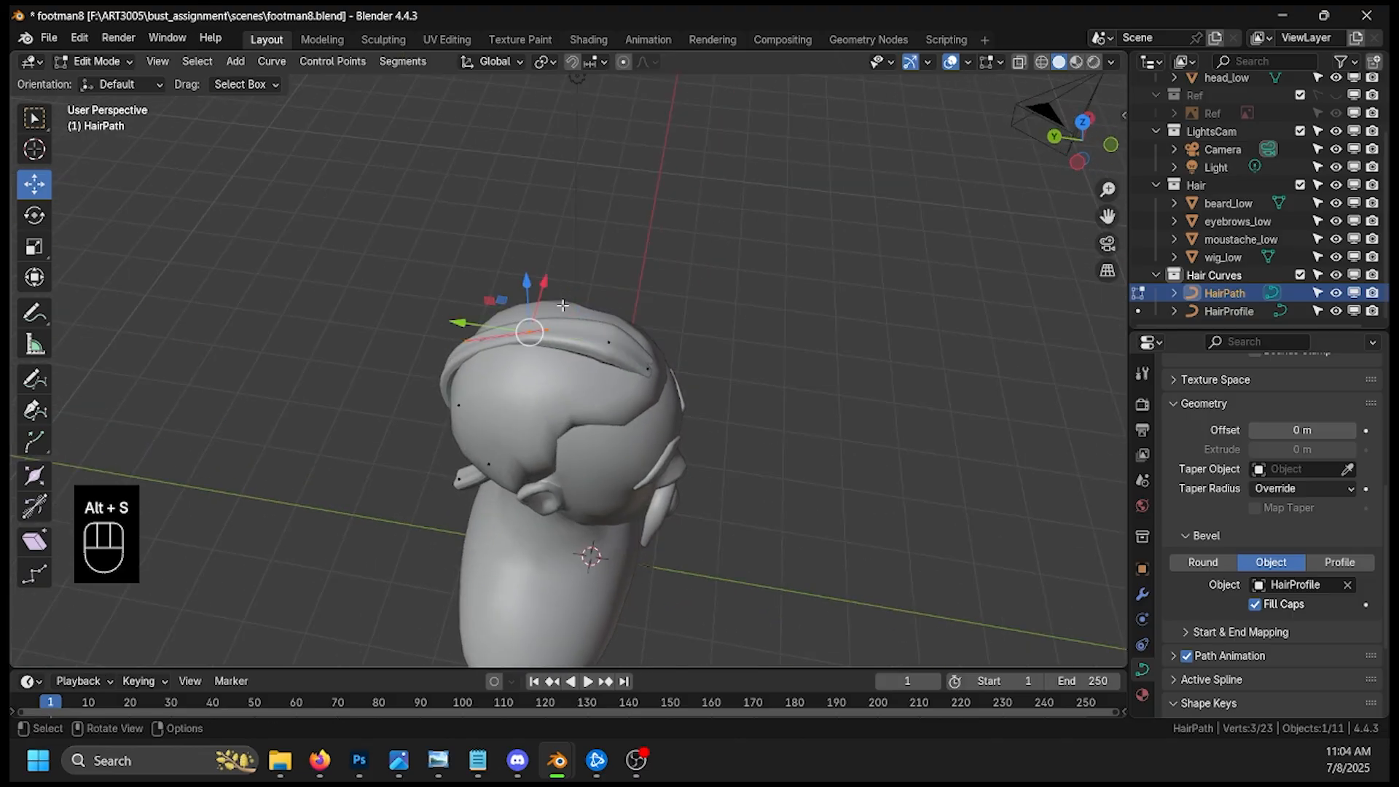
left_click(612, 330)
middle_click_drag(612, 330, 665, 347)
Step: Shrink the radius at the strand's nape point and end point to taper the strand to a thin tip
left_click(658, 456)
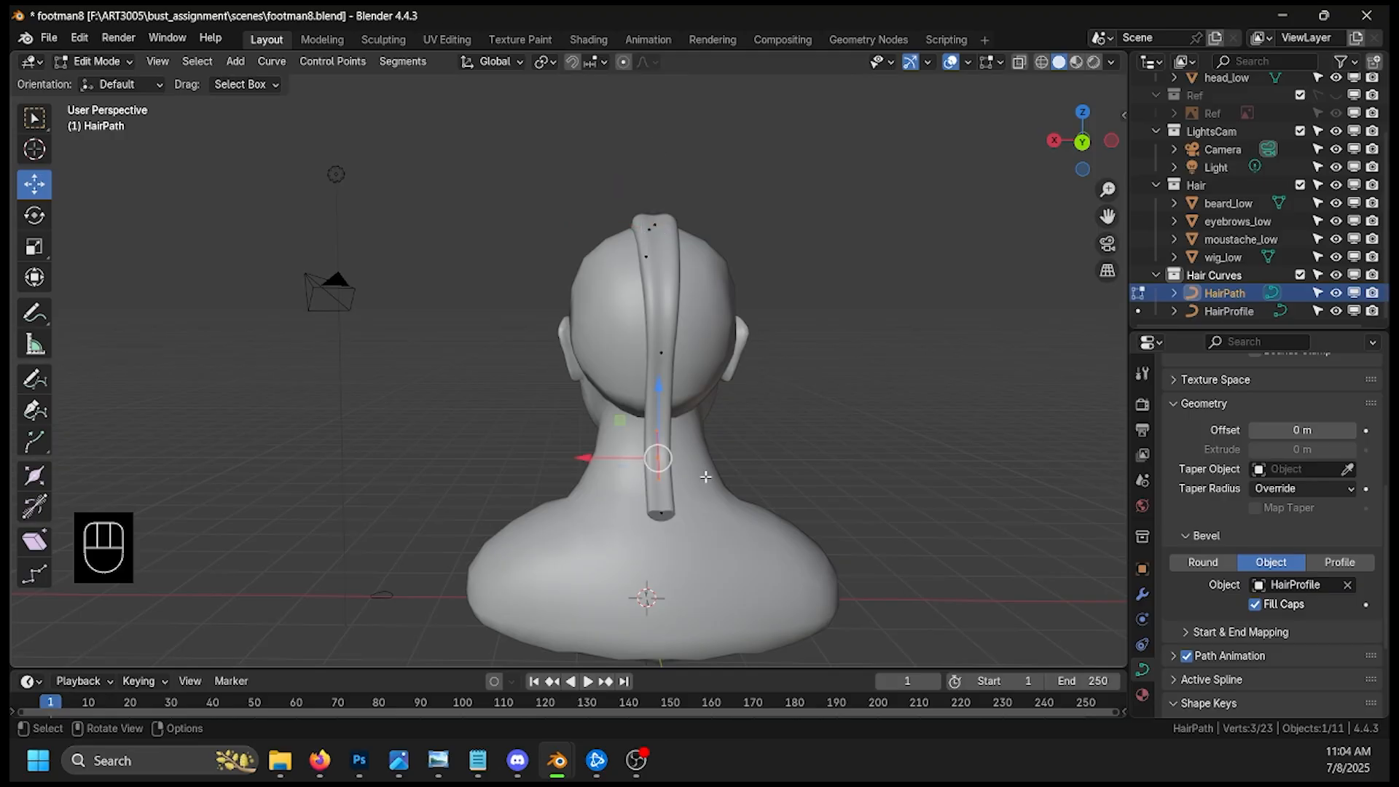
key("alt+s")
left_click(667, 467)
left_click(661, 512)
key("alt+s")
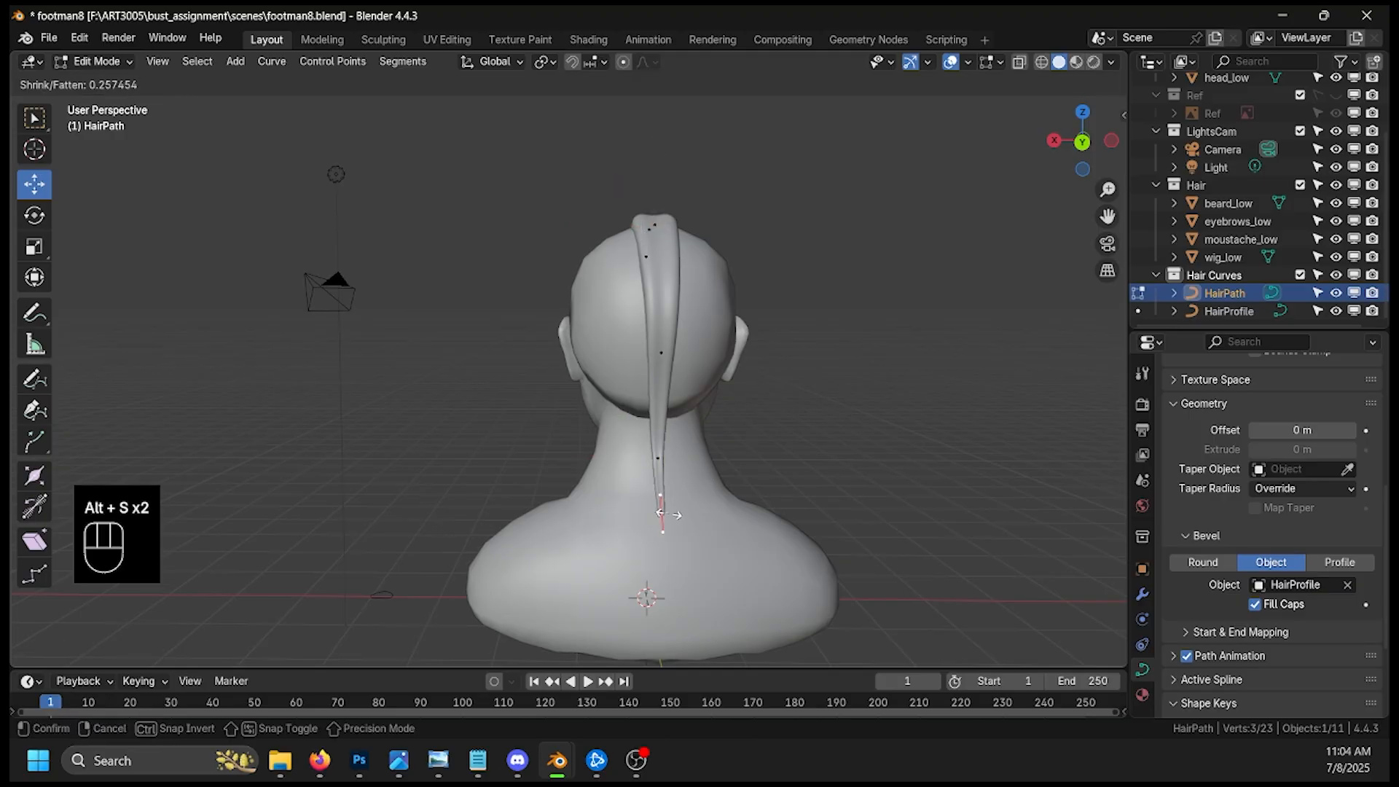
left_click(662, 513)
middle_click_drag(661, 513, 750, 354)
Step: Duplicate the whole strand about 0.54 m toward negative X and angle the copy closely against the original
left_click_drag(367, 561, 707, 142)
middle_click_drag(706, 246, 835, 350)
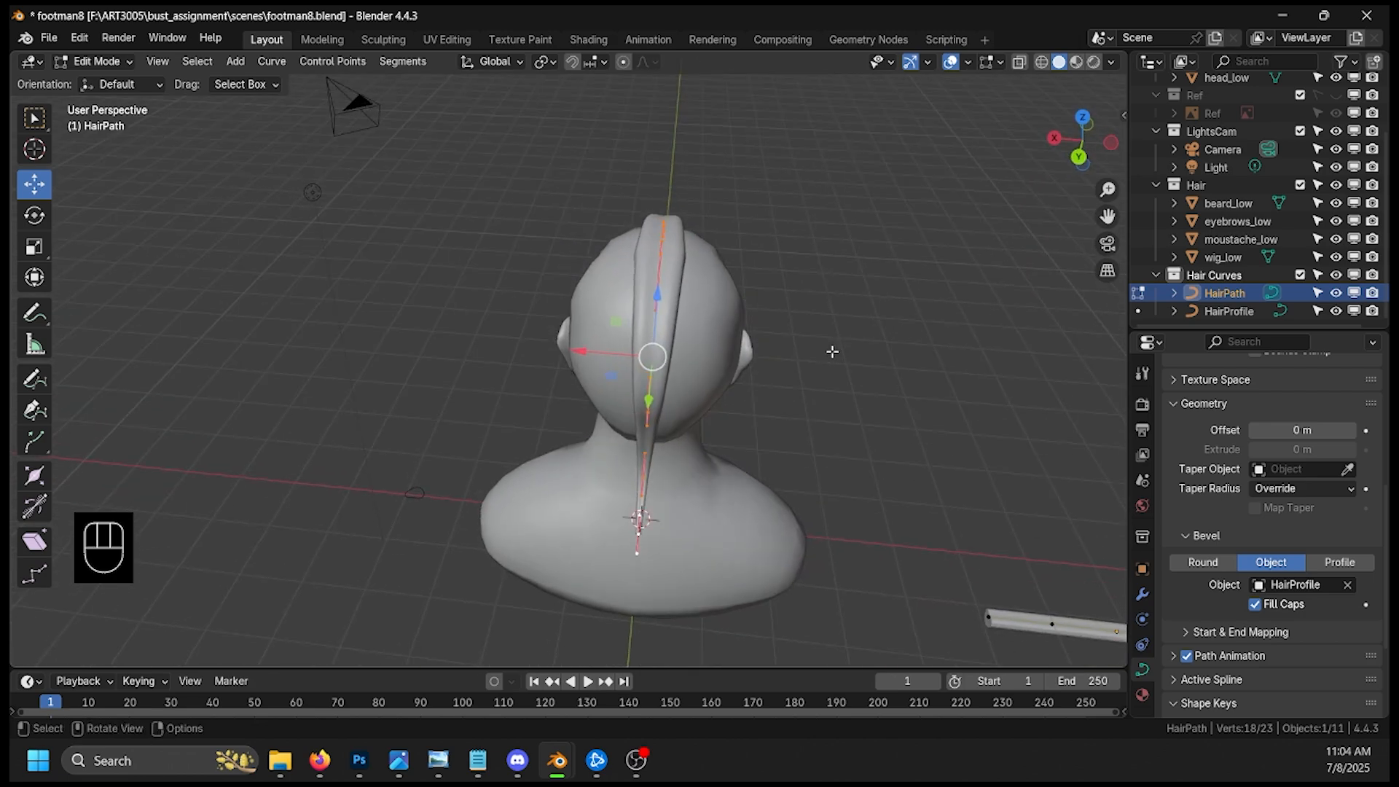
key("shift+d")
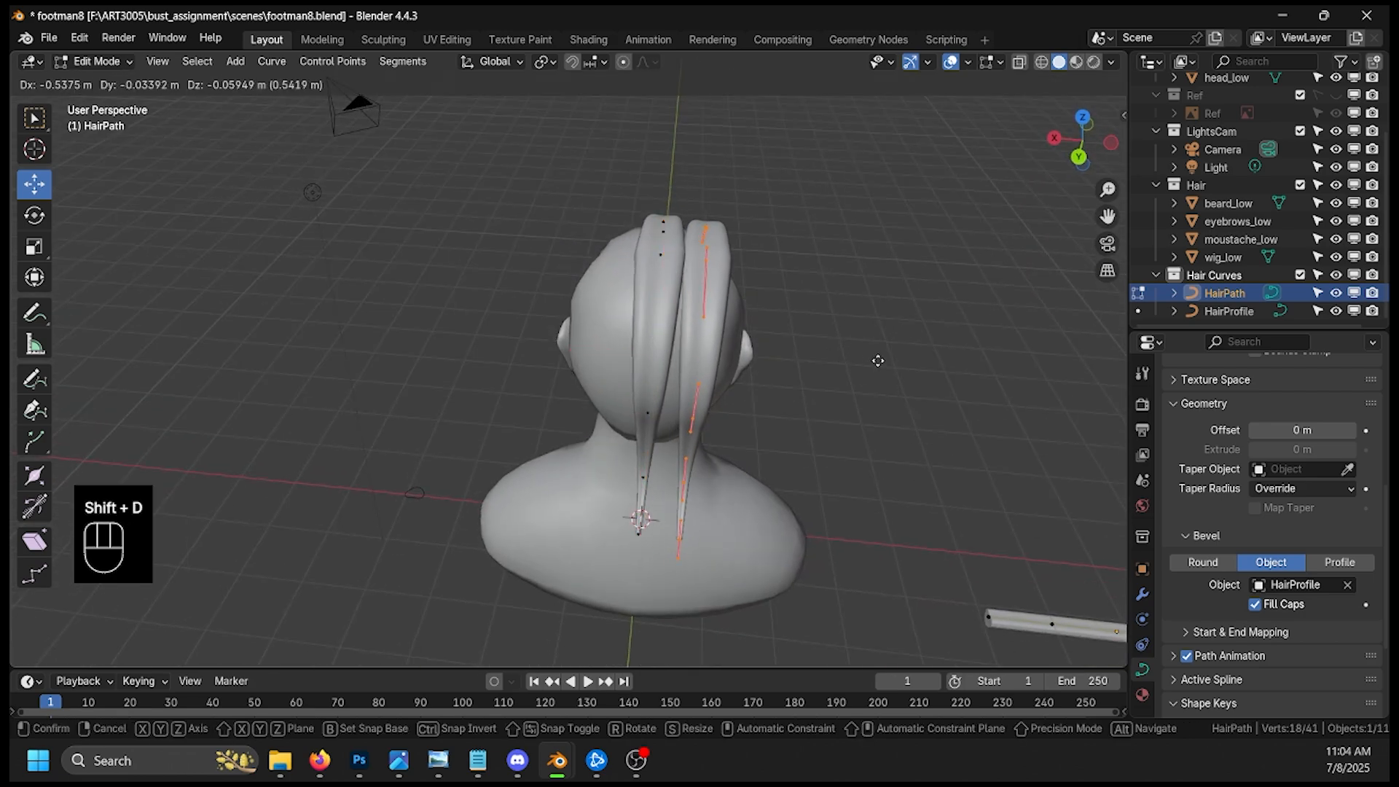
left_click(877, 361)
middle_click_drag(868, 353, 867, 290)
key("r")
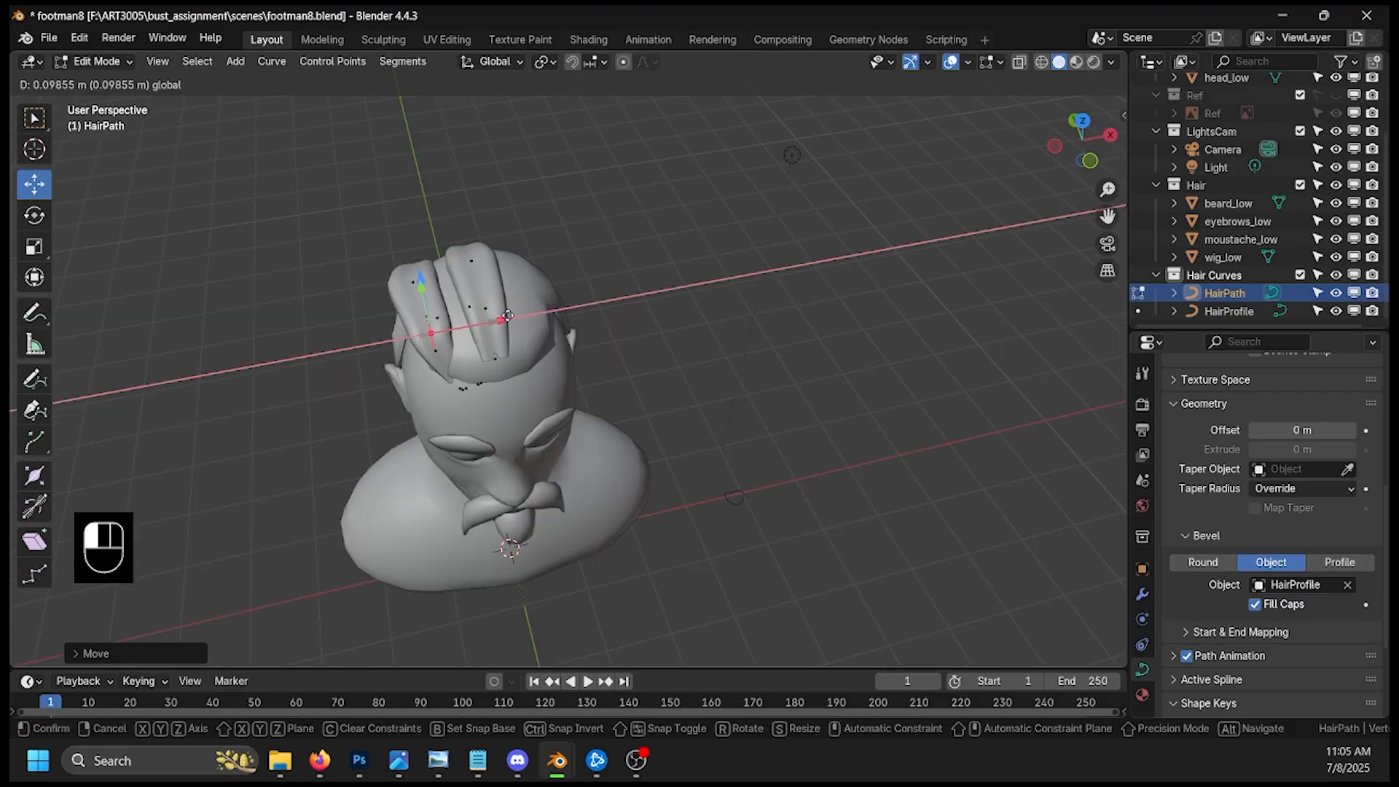
left_click(508, 315)
middle_click_drag(508, 316, 565, 173)
Step: Adjust the copied strand's crown point, and move and rotate its front point to follow the hairline
middle_click_drag(626, 224, 553, 239)
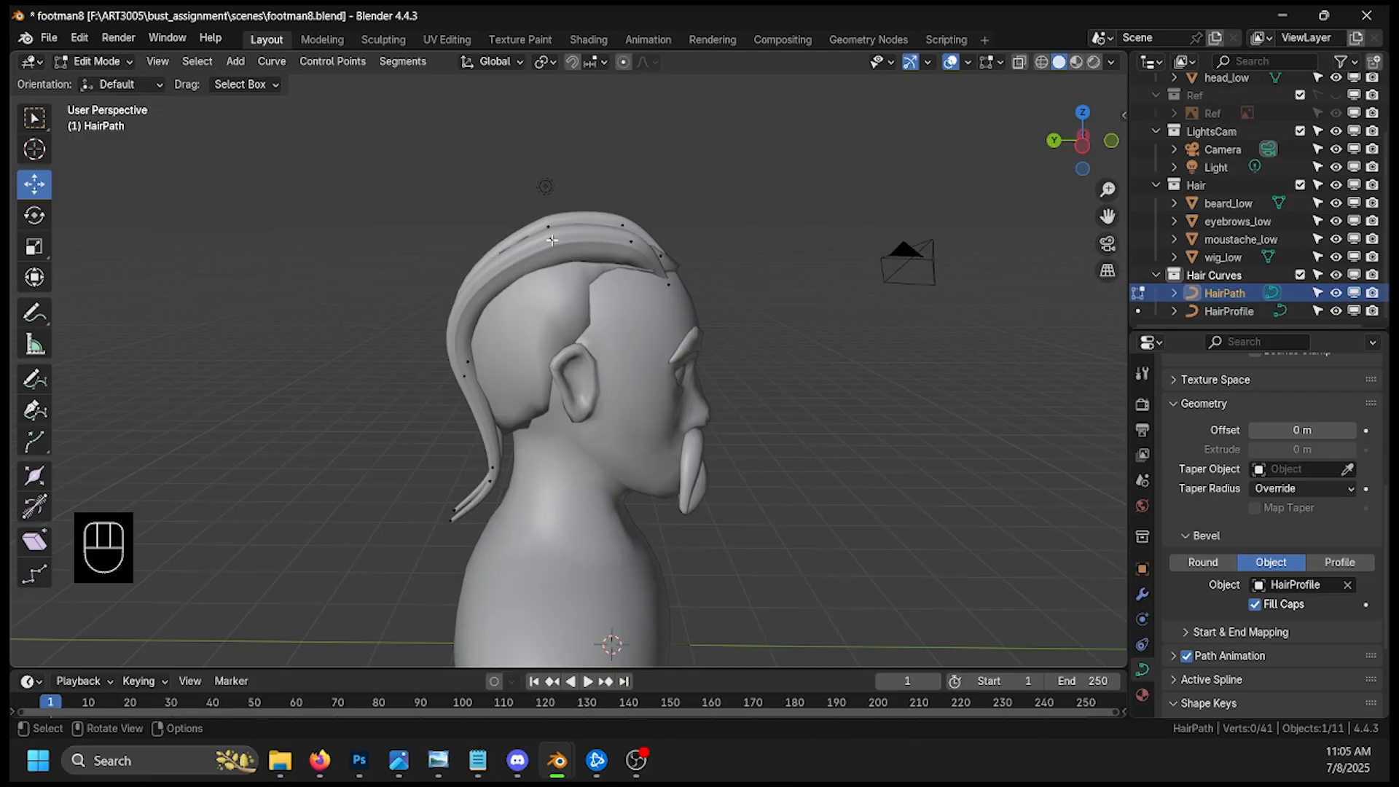
left_click_drag(551, 186, 551, 191)
middle_click_drag(550, 191, 498, 317)
left_click(497, 307)
mouse_move(500, 297)
left_mouse_down()
mouse_move(489, 299)
mouse_move(526, 301)
left_mouse_up()
key("r")
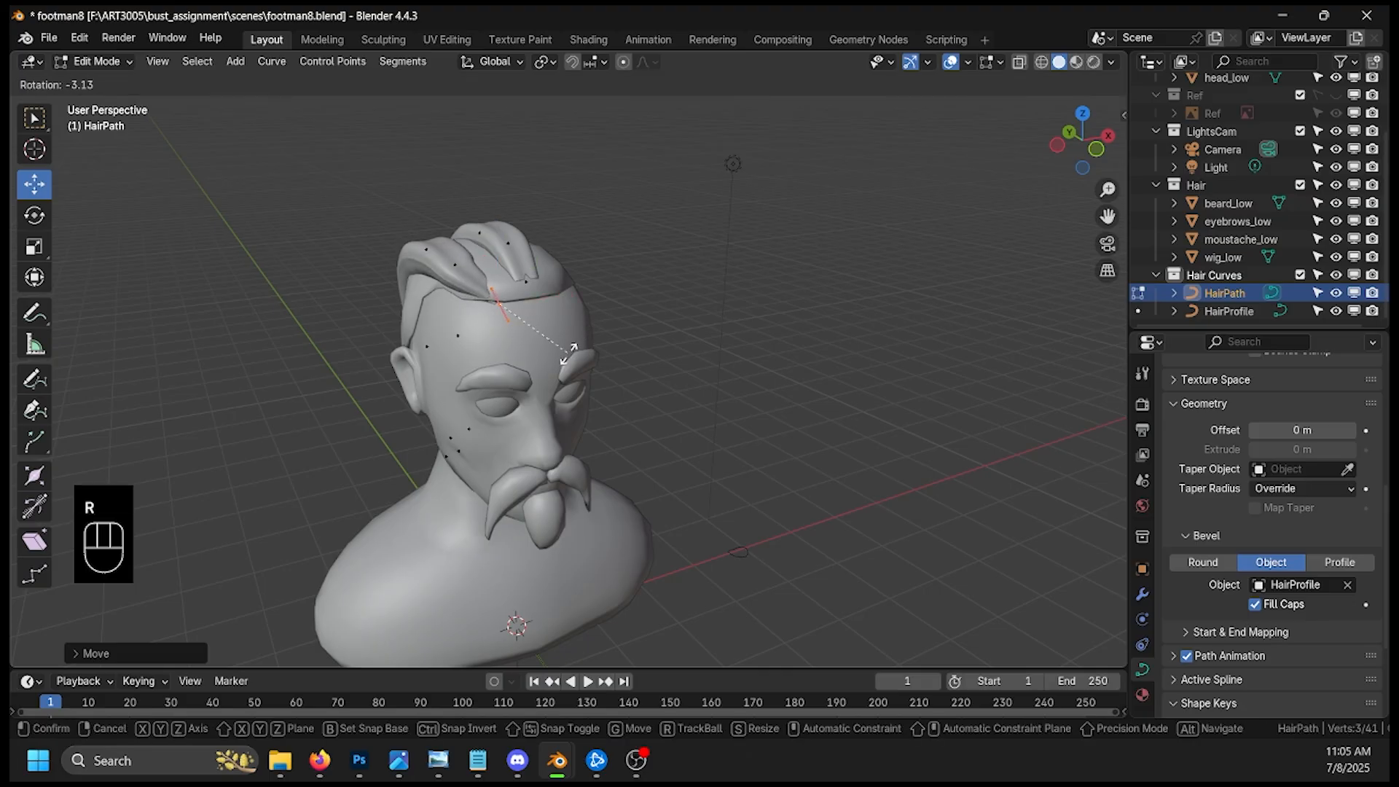
left_click(540, 367)
Step: Move the copied strand's next front control along X and rotate it to bend the strand over the forehead hairline
left_click(449, 270)
middle_click_drag(449, 270, 496, 325)
left_click_drag(495, 327, 514, 325)
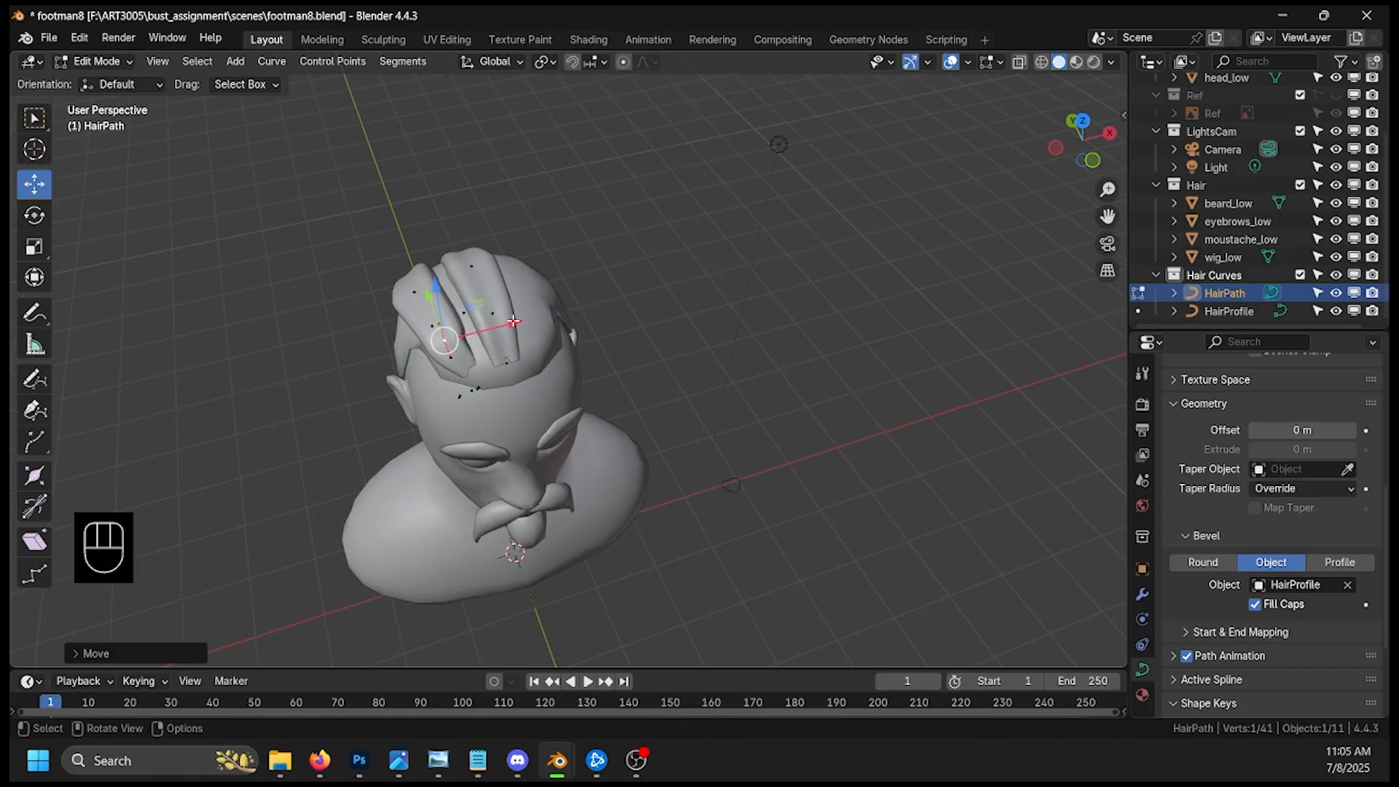
middle_click_drag(514, 325, 534, 326)
key("r")
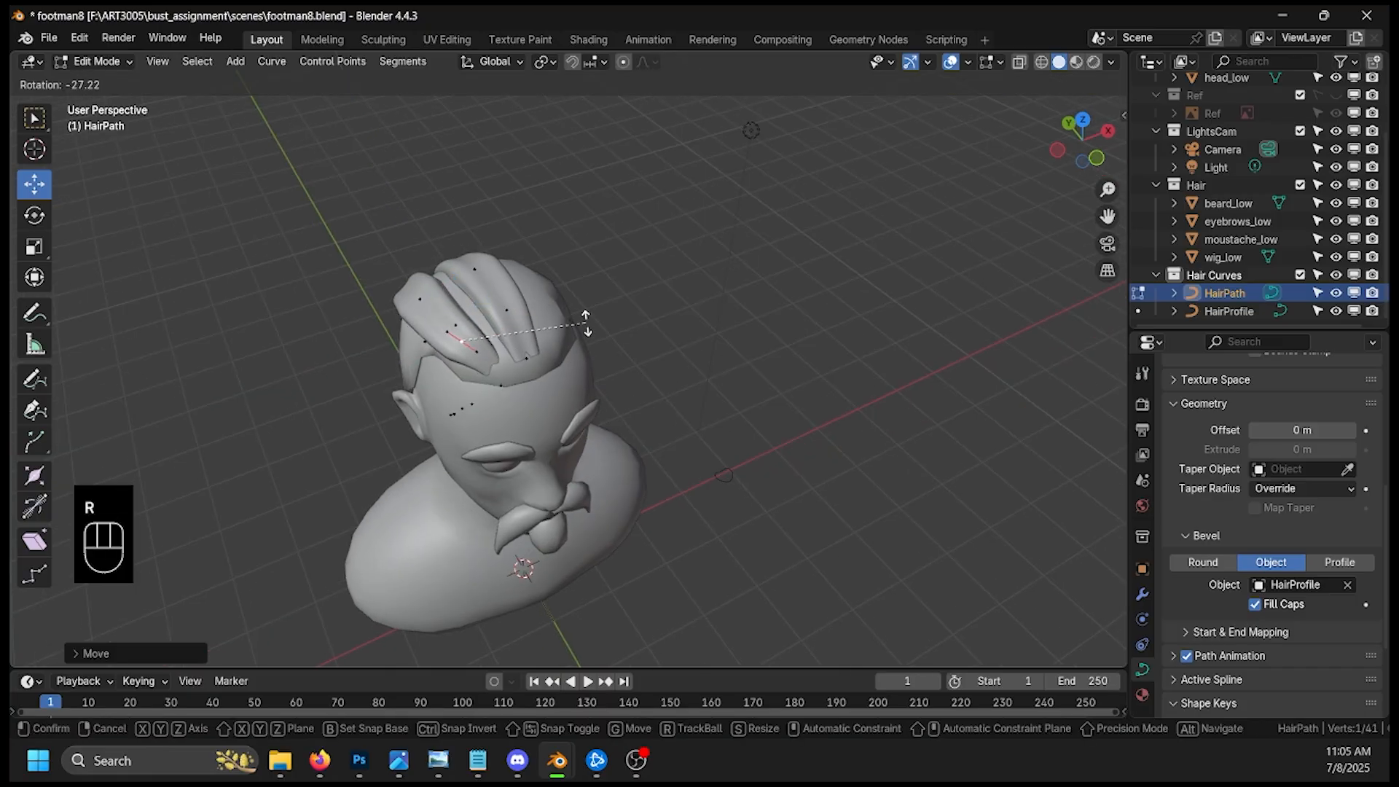
left_click(581, 341)
middle_click_drag(581, 341, 738, 336)
Step: Finish rotating the copied strand's front control and shift its point on the back of the head sideways
left_click(526, 294)
left_click(688, 371)
left_click_drag(674, 372, 664, 368)
middle_click_drag(665, 369, 678, 343)
Step: Move the copied strand's end point at the nape downward and rotate it to redirect the tip
left_click_drag(675, 442, 684, 500)
key("r")
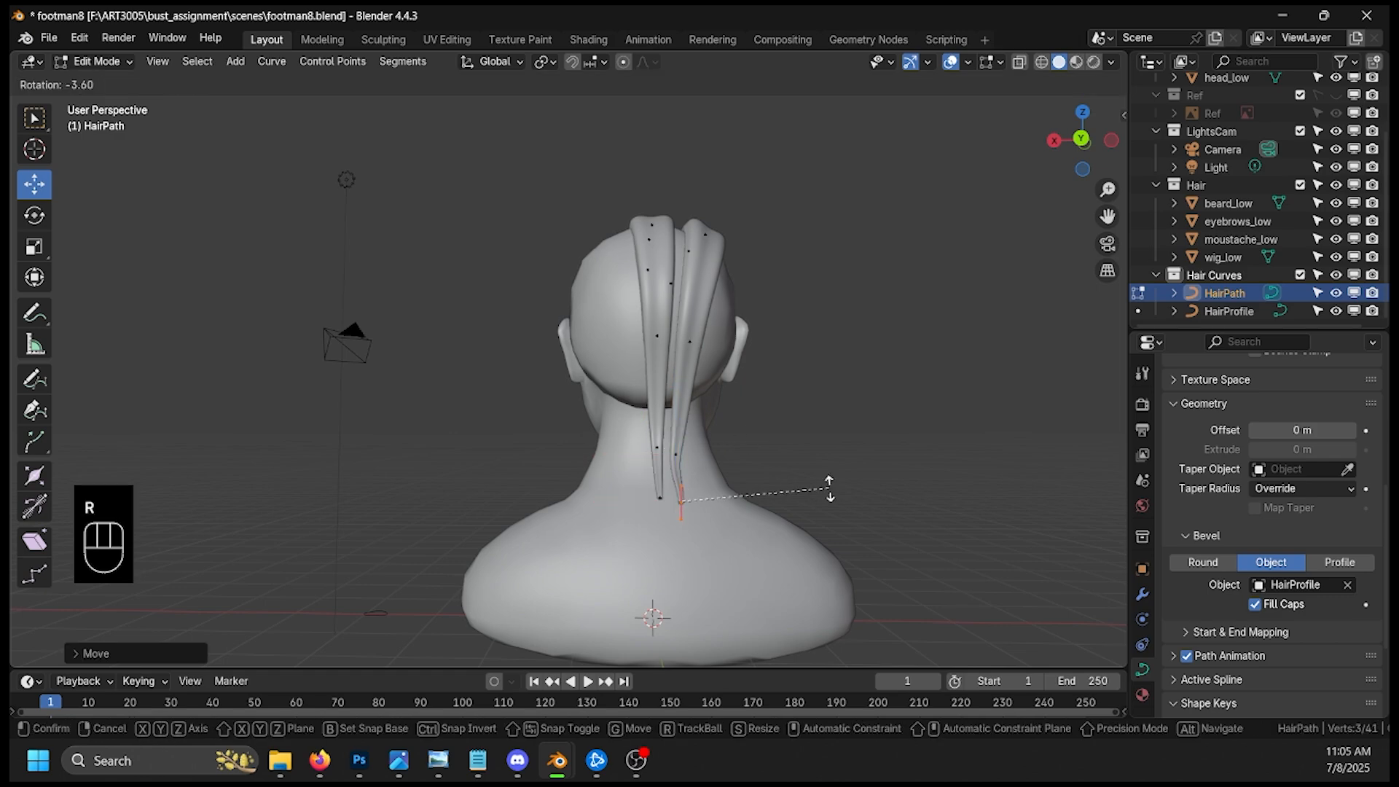
left_click(821, 386)
middle_click_drag(821, 387, 671, 418)
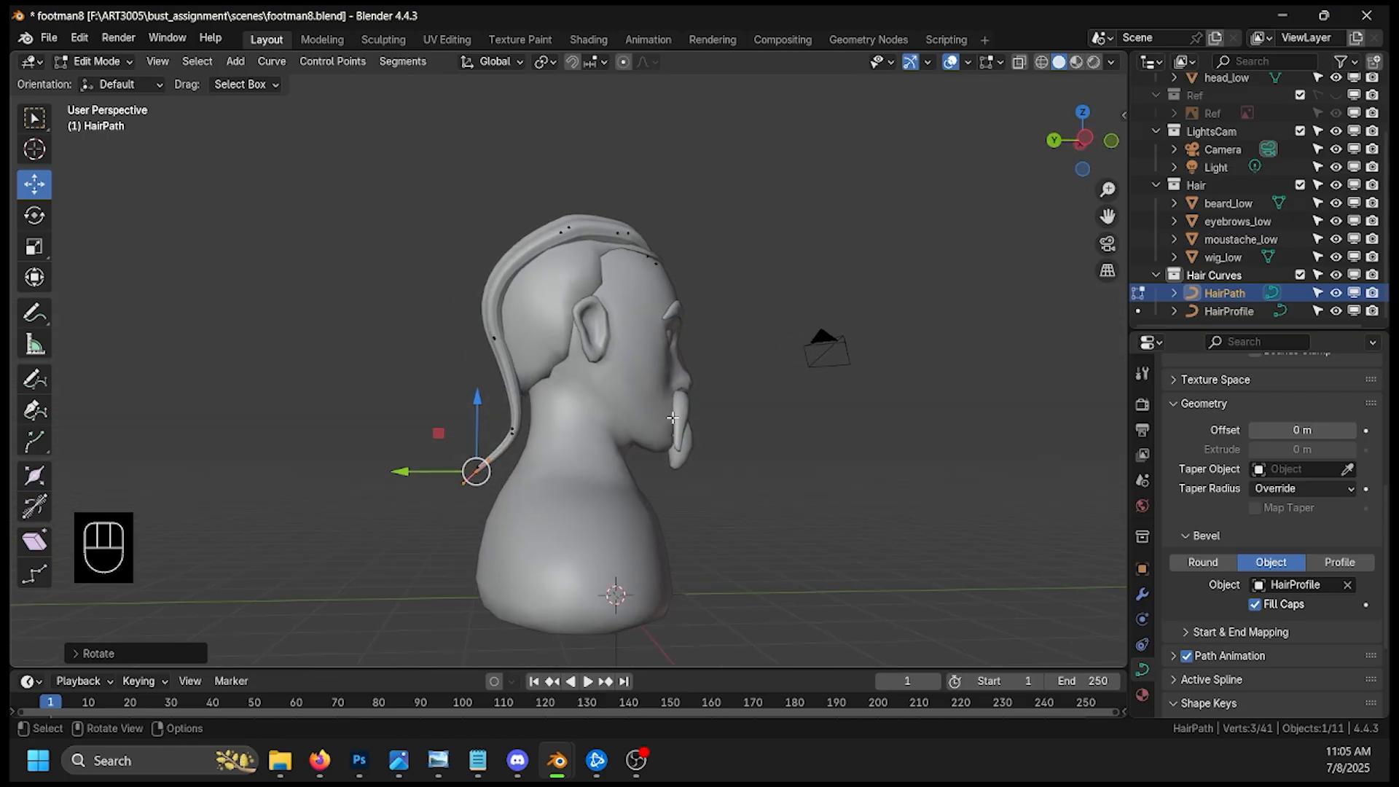
Step: Adjust the radius of the nape points on both strands with Shrink/Fatten
left_click_drag(479, 428, 512, 412)
left_click(513, 432)
key("alt+s")
left_click(616, 455)
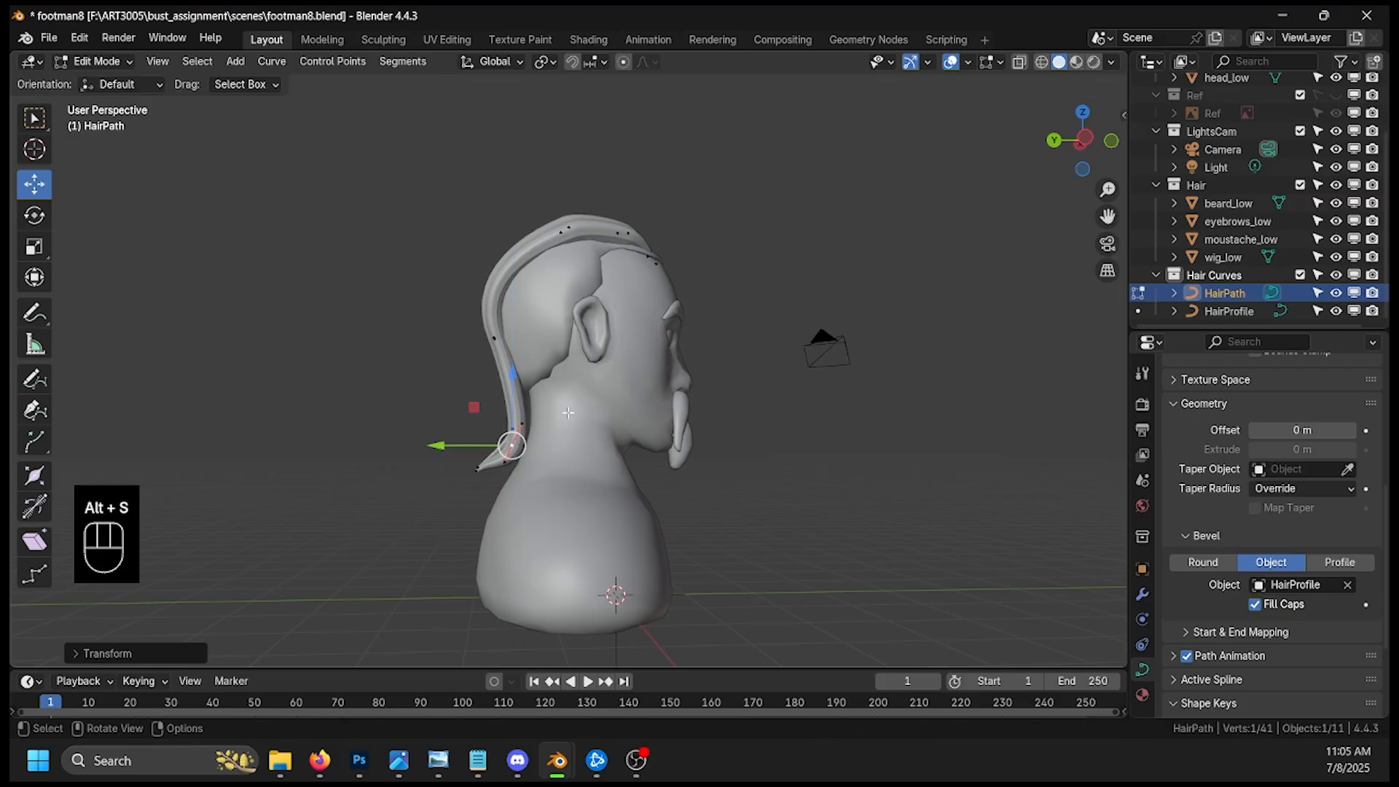
middle_click_drag(621, 438, 843, 403)
left_click(657, 431)
key("alt+s")
left_click(698, 436)
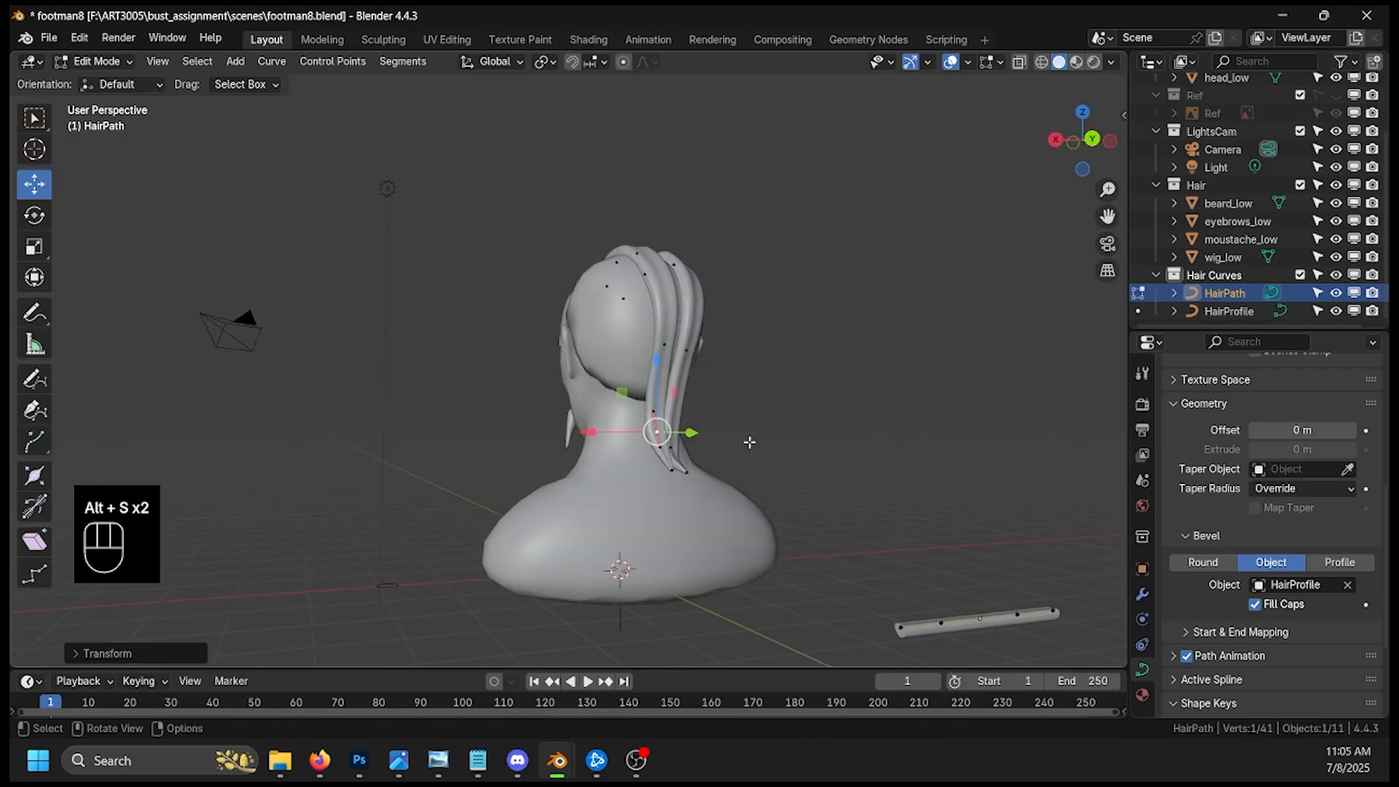
Step: Shift the original strand's nape point and its point on the back of the head along X
middle_click_drag(698, 435, 671, 441)
left_click_drag(615, 444, 608, 444)
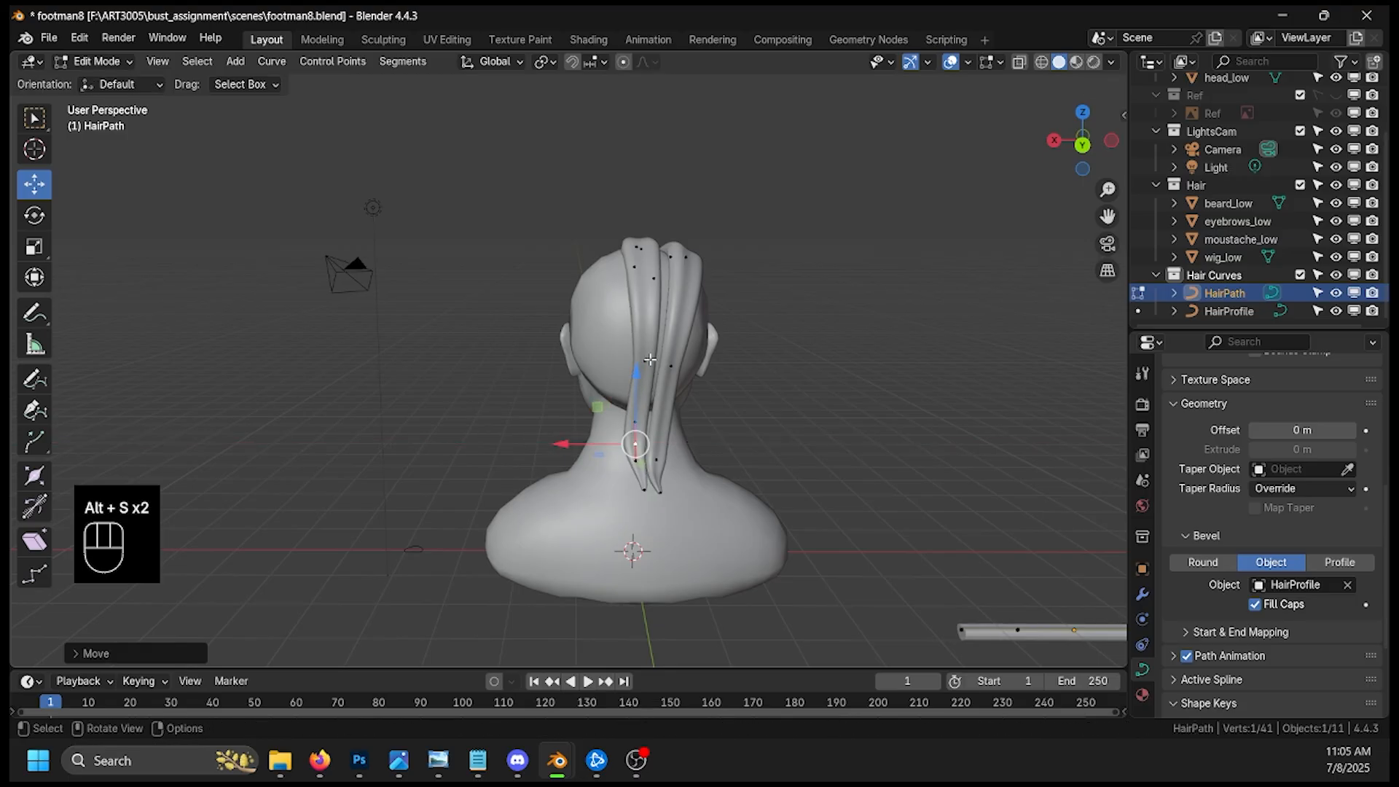
left_click(647, 361)
left_click_drag(618, 362, 640, 359)
middle_click_drag(640, 359, 793, 265)
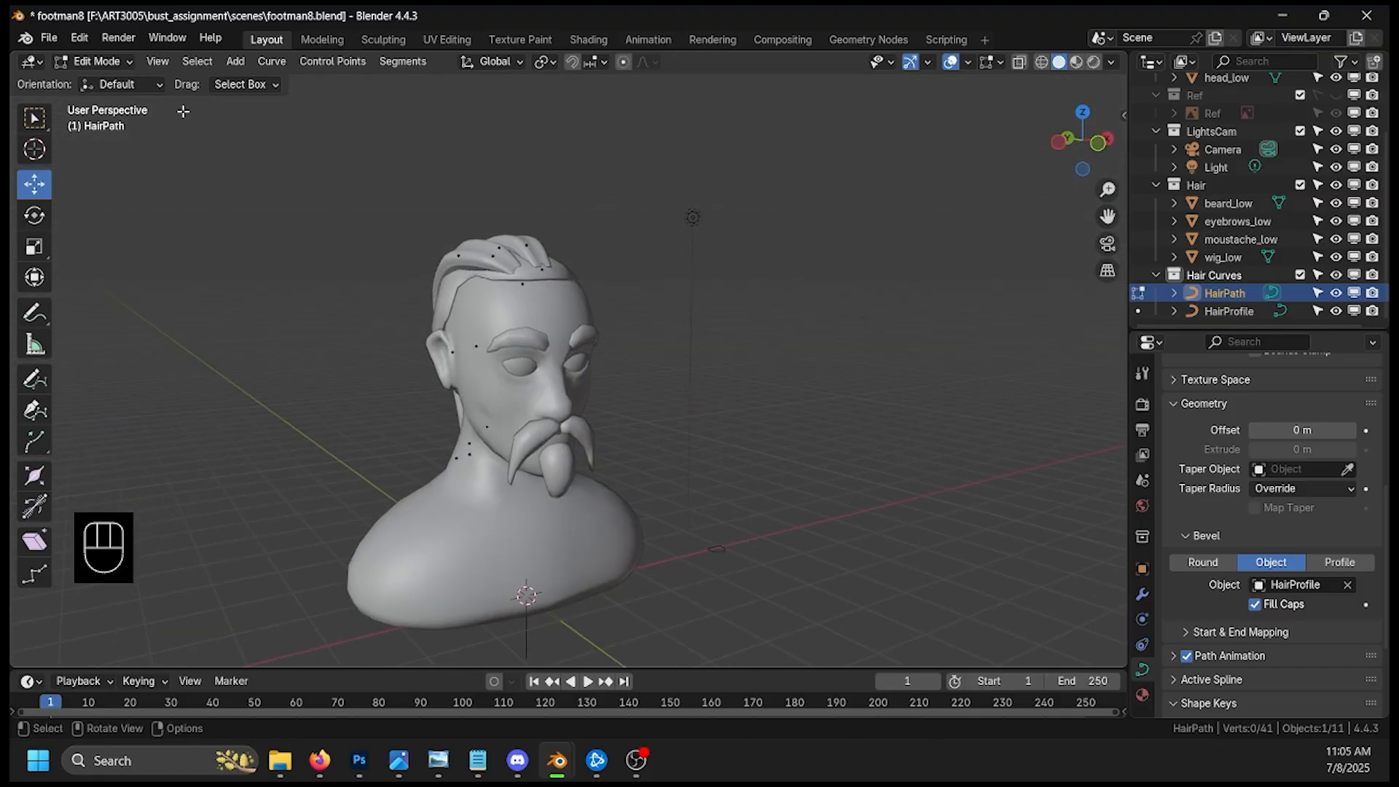
Step: Leave Edit Mode and create a new material named hair_curve_mat on HairPath
left_click(128, 62)
left_click(134, 81)
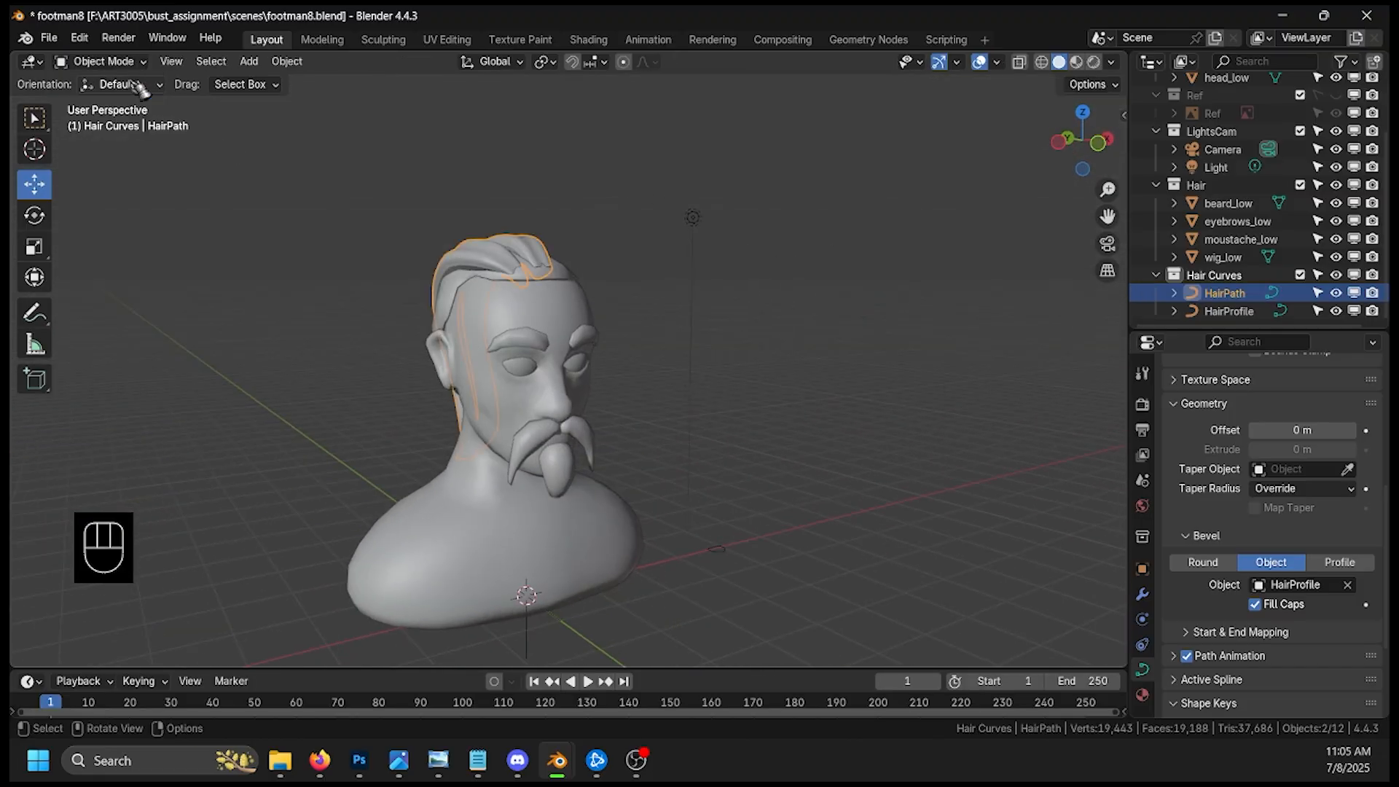
middle_click_drag(751, 374, 778, 335)
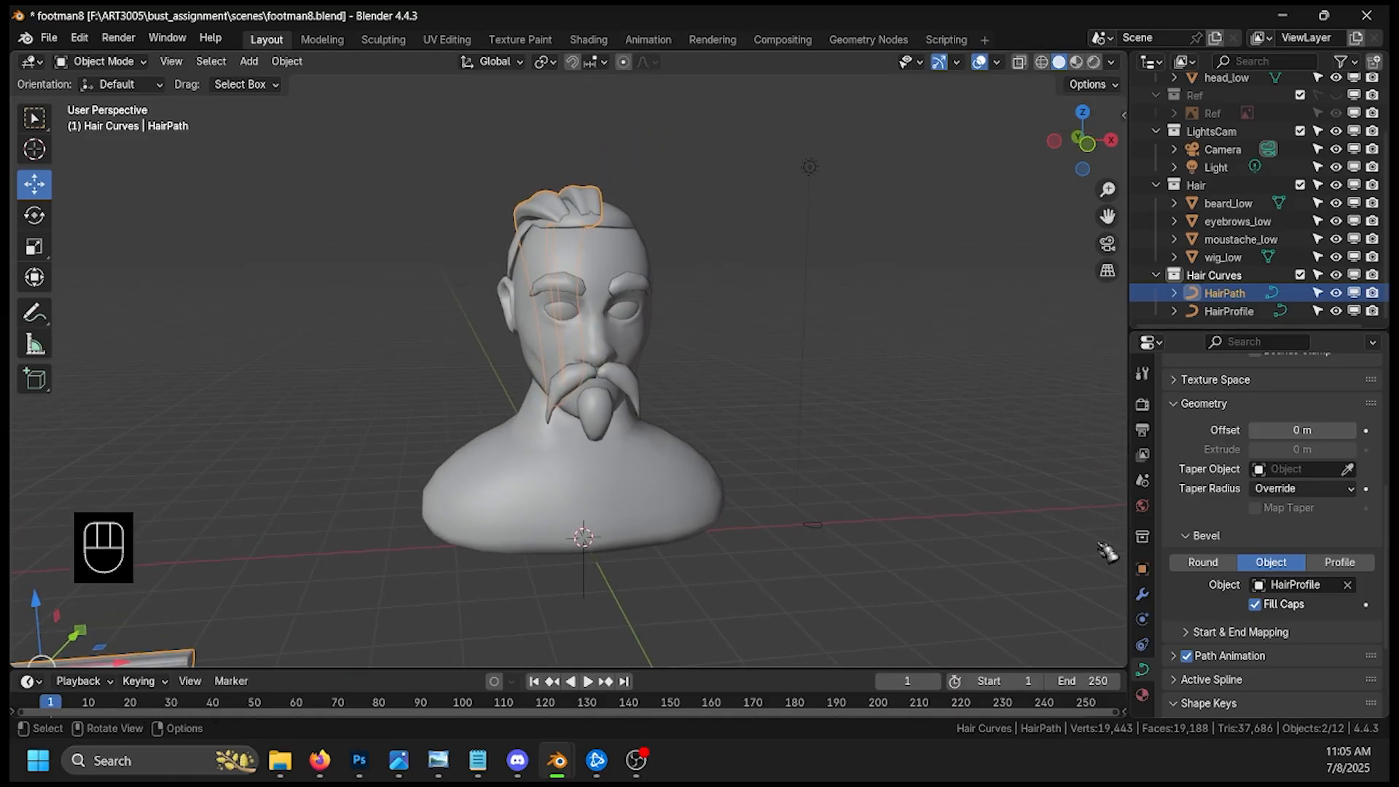
middle_click_drag(1061, 541, 1008, 454)
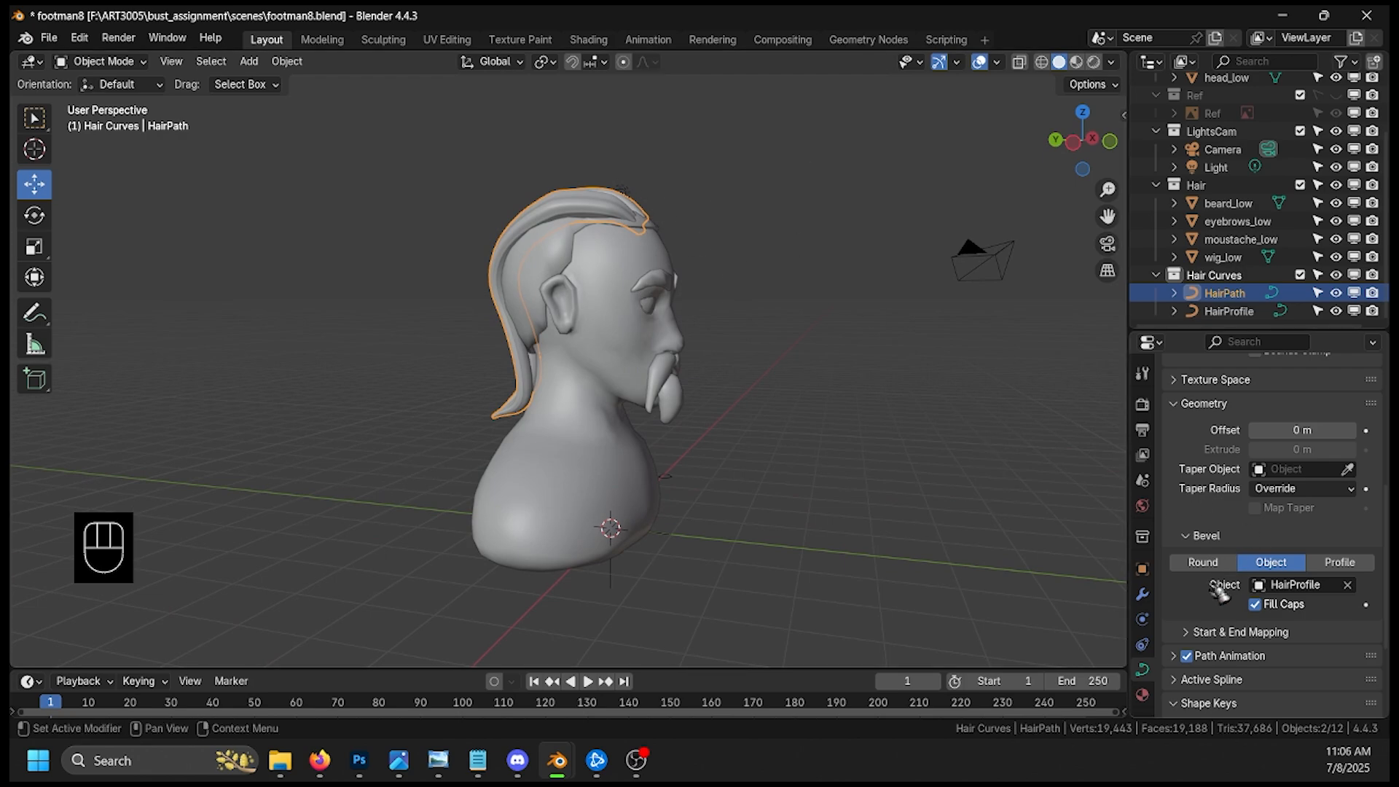
left_click(1143, 695)
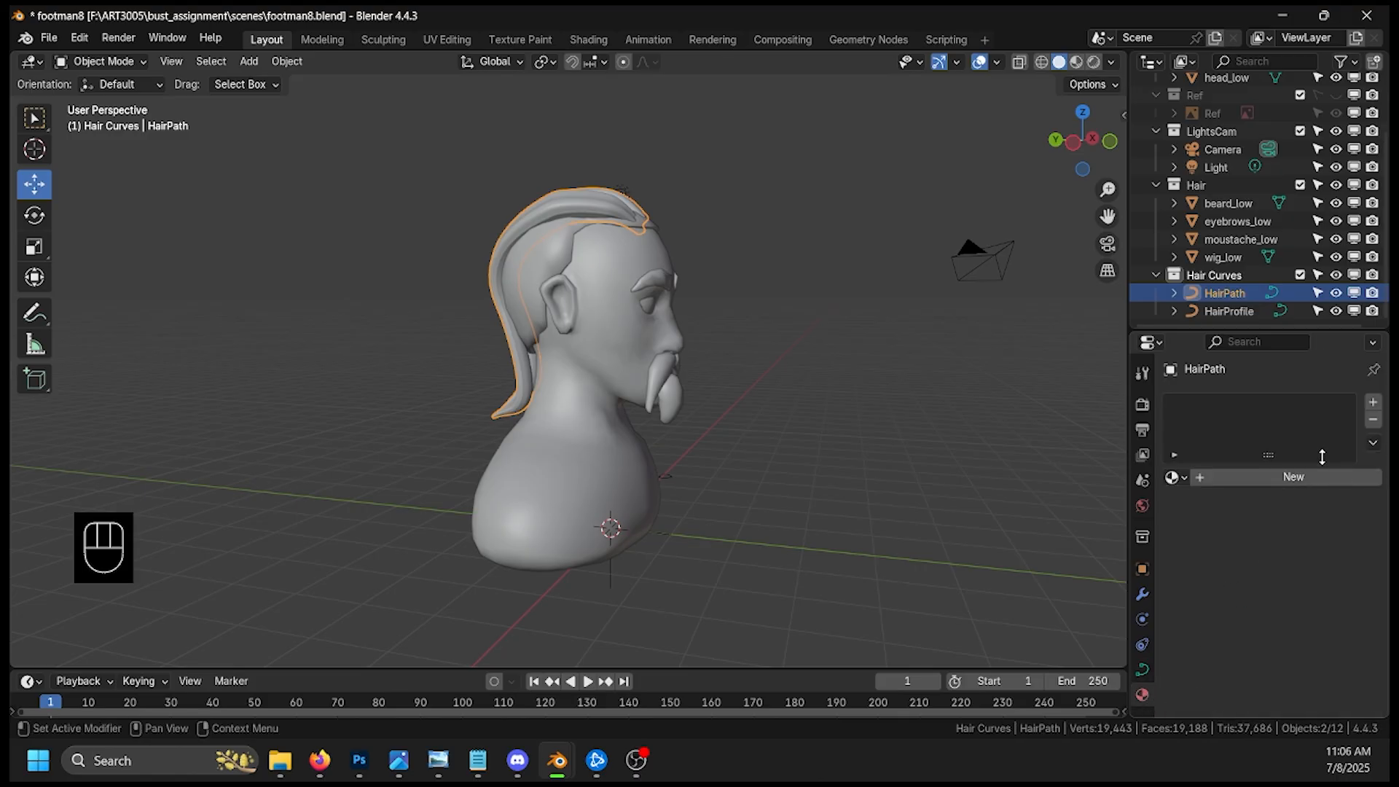
left_click(1295, 481)
double_click(1255, 410)
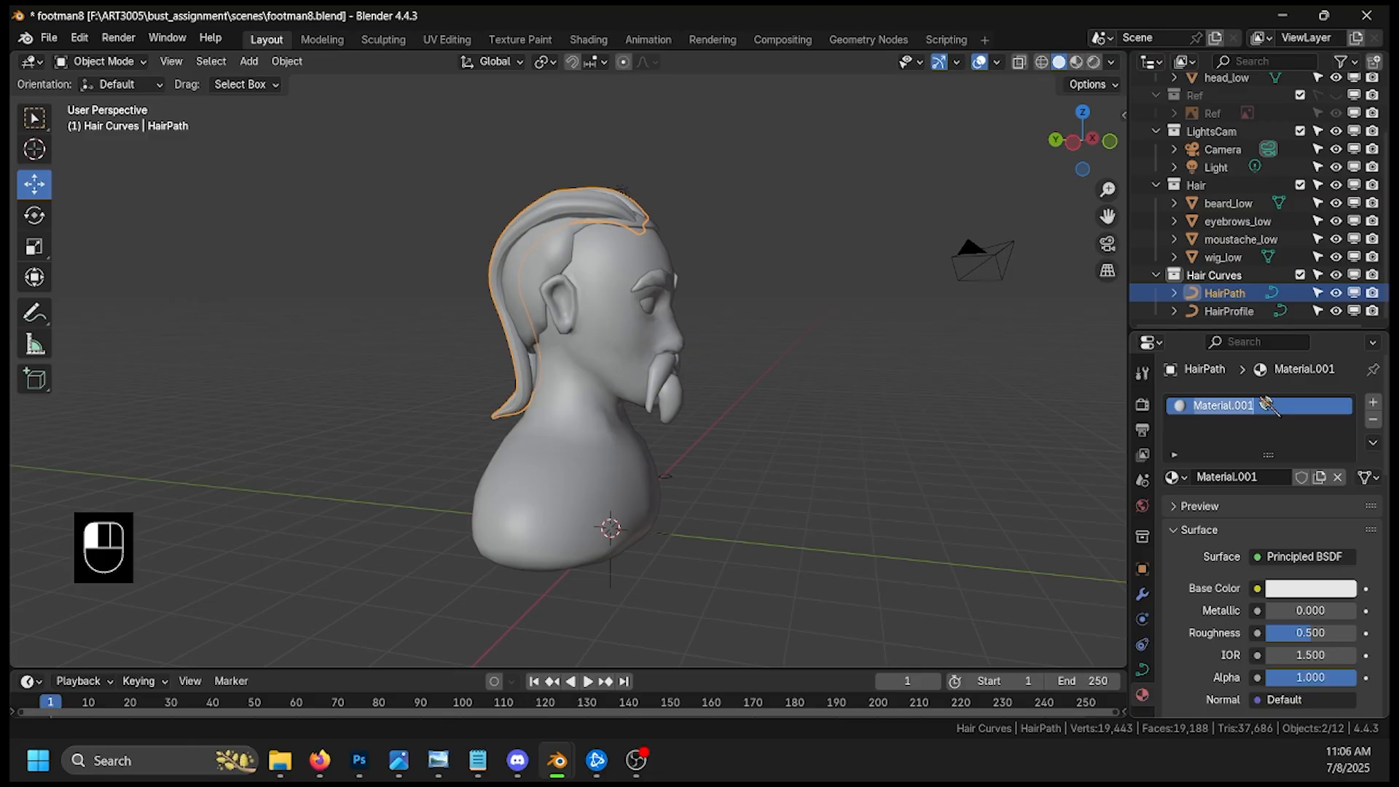
type("hair_curve_mat")
key("Return")
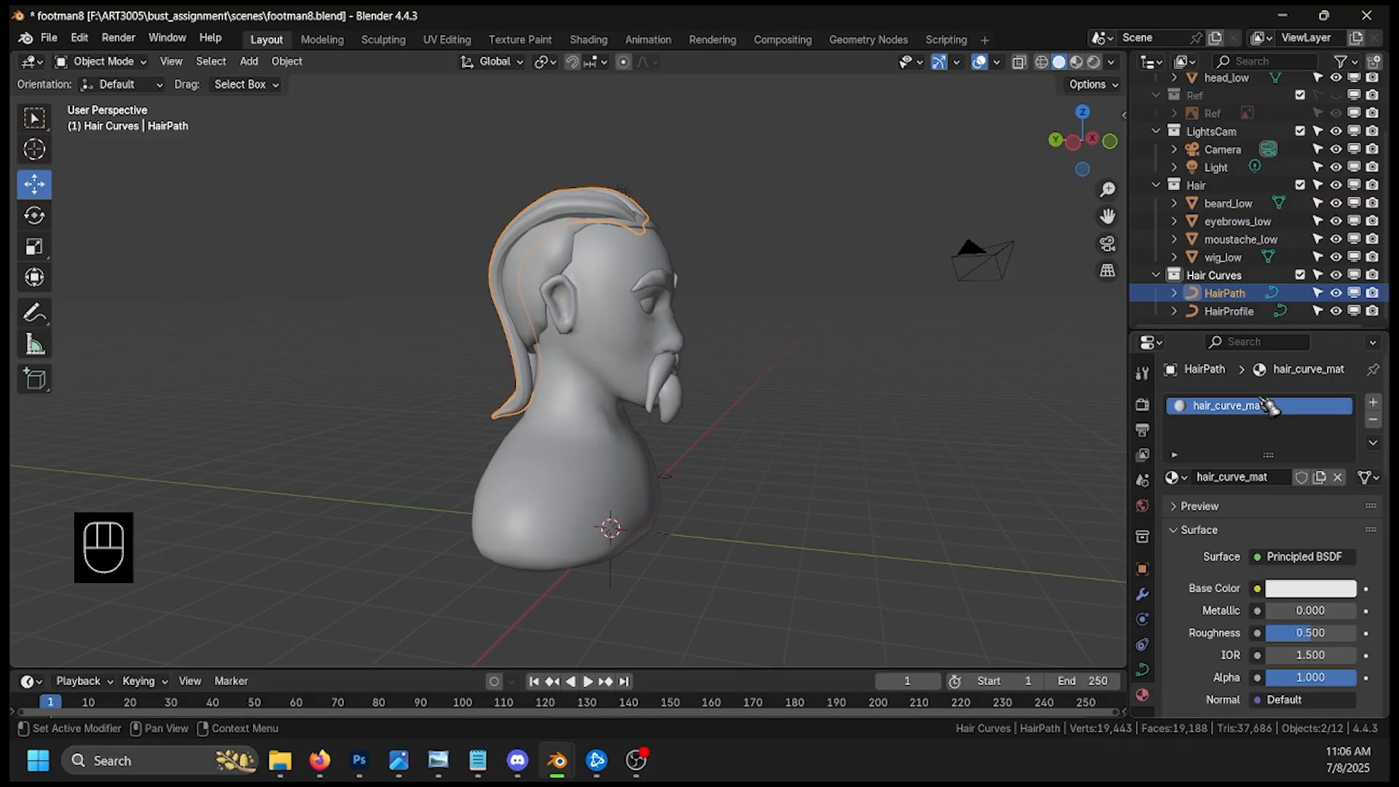
left_click(1338, 590)
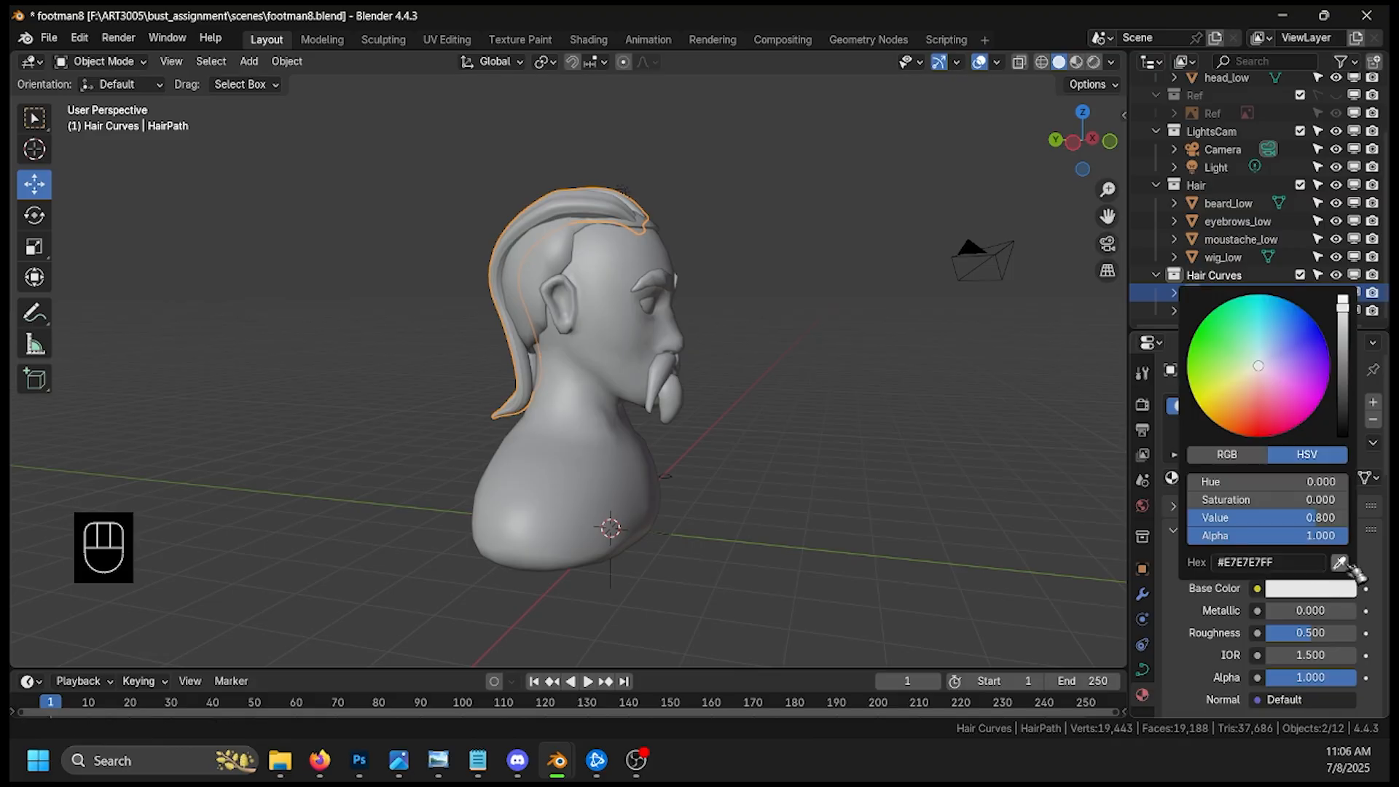
left_click(1342, 563)
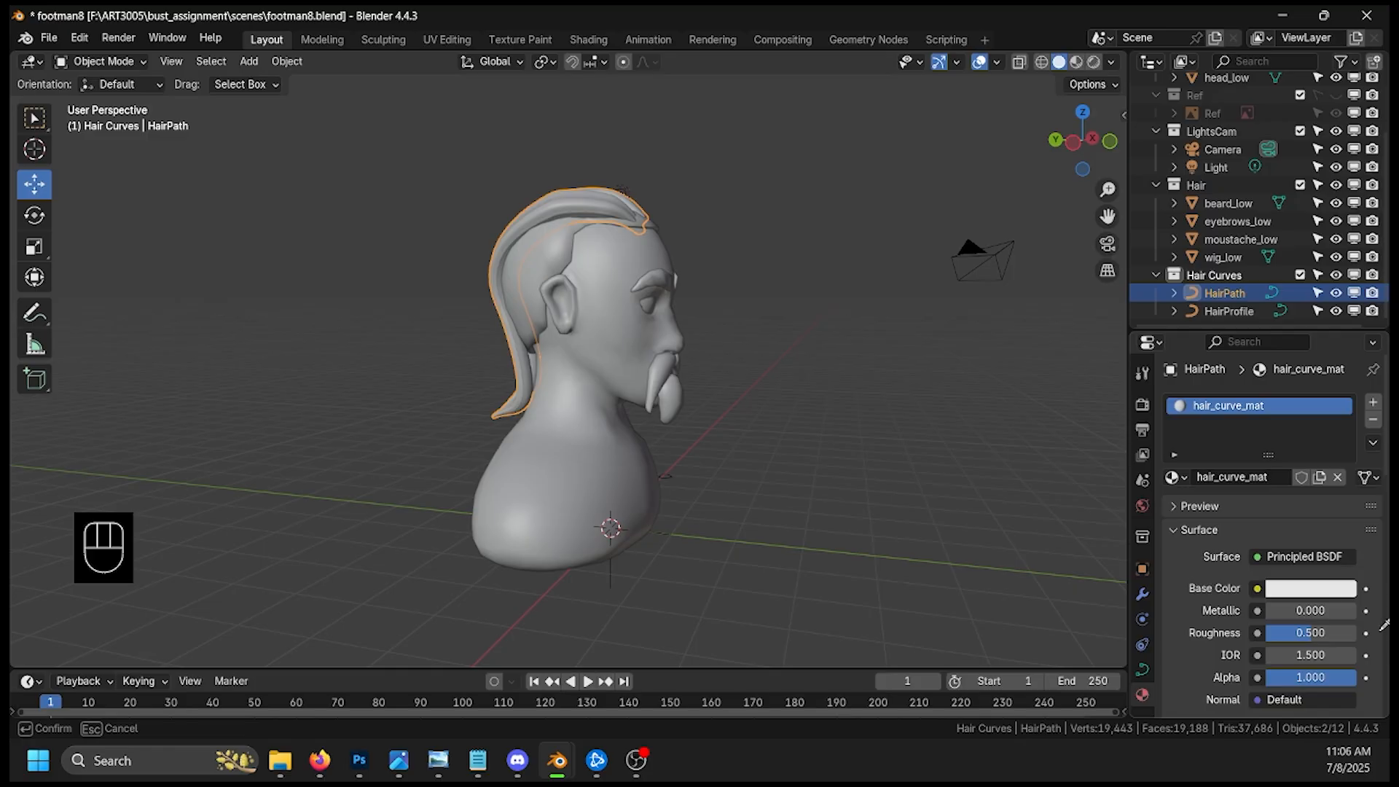
key("Escape")
Step: Pick a darker reddish brown as the base color of hair_curve_mat
left_click(1341, 590)
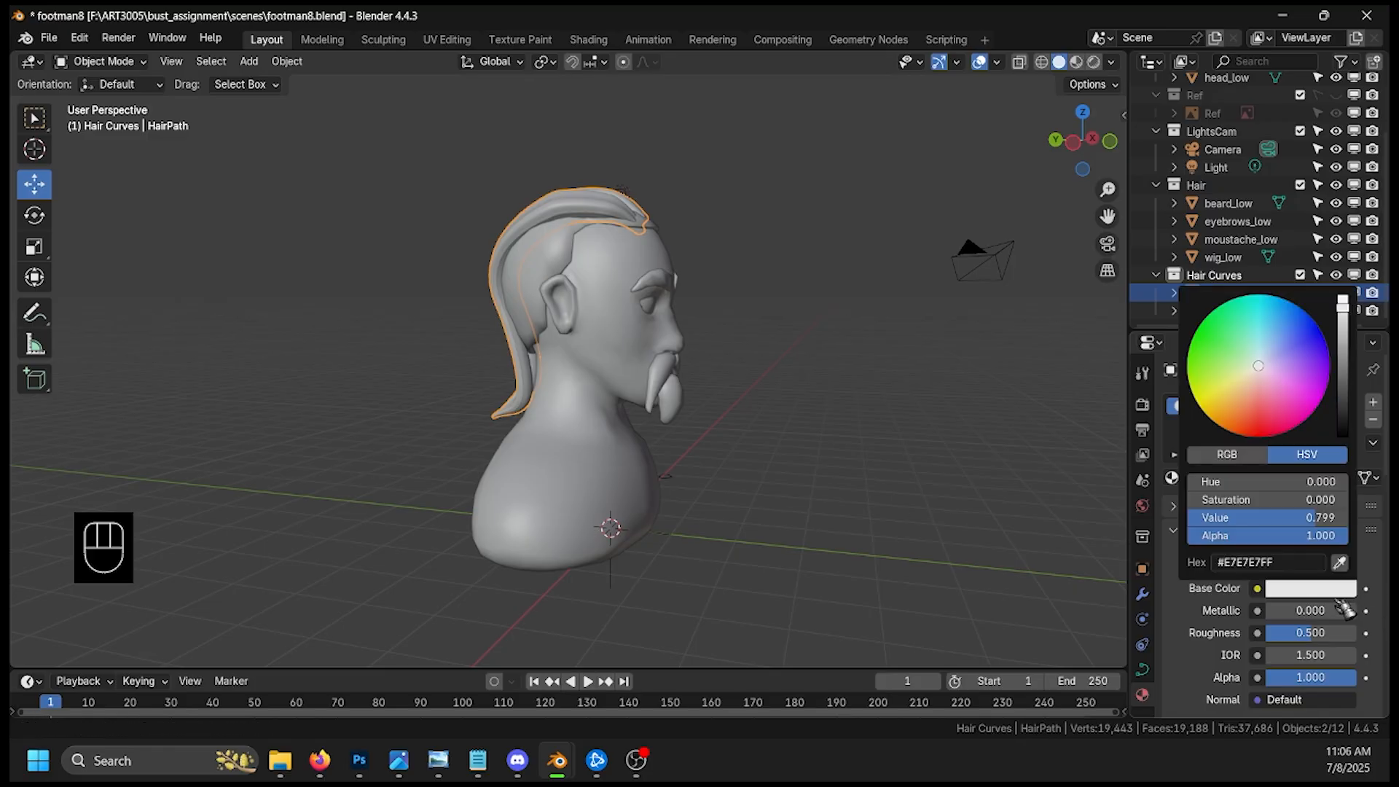
left_click(1248, 415)
left_click_drag(1344, 343, 1346, 360)
left_click(1241, 403)
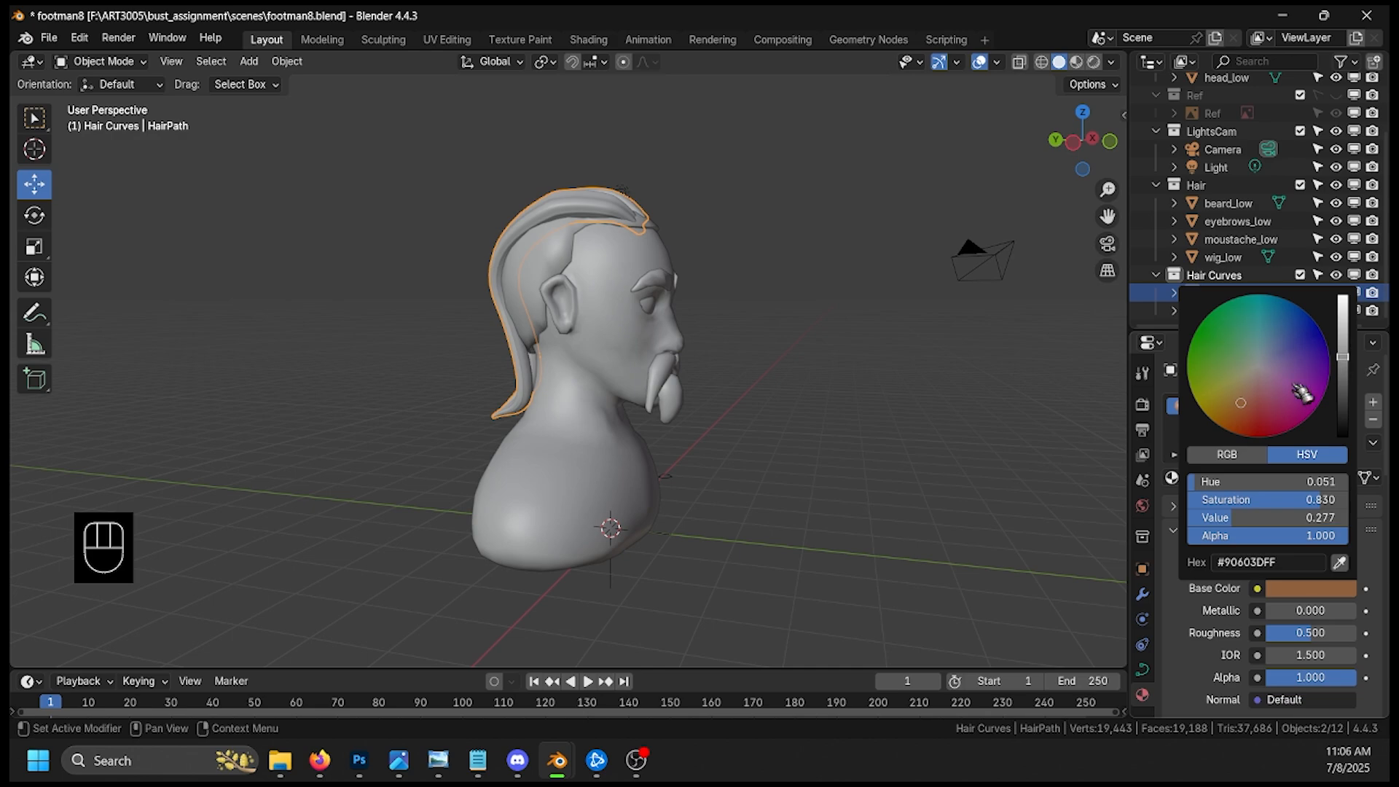
left_click_drag(1243, 414, 1246, 418)
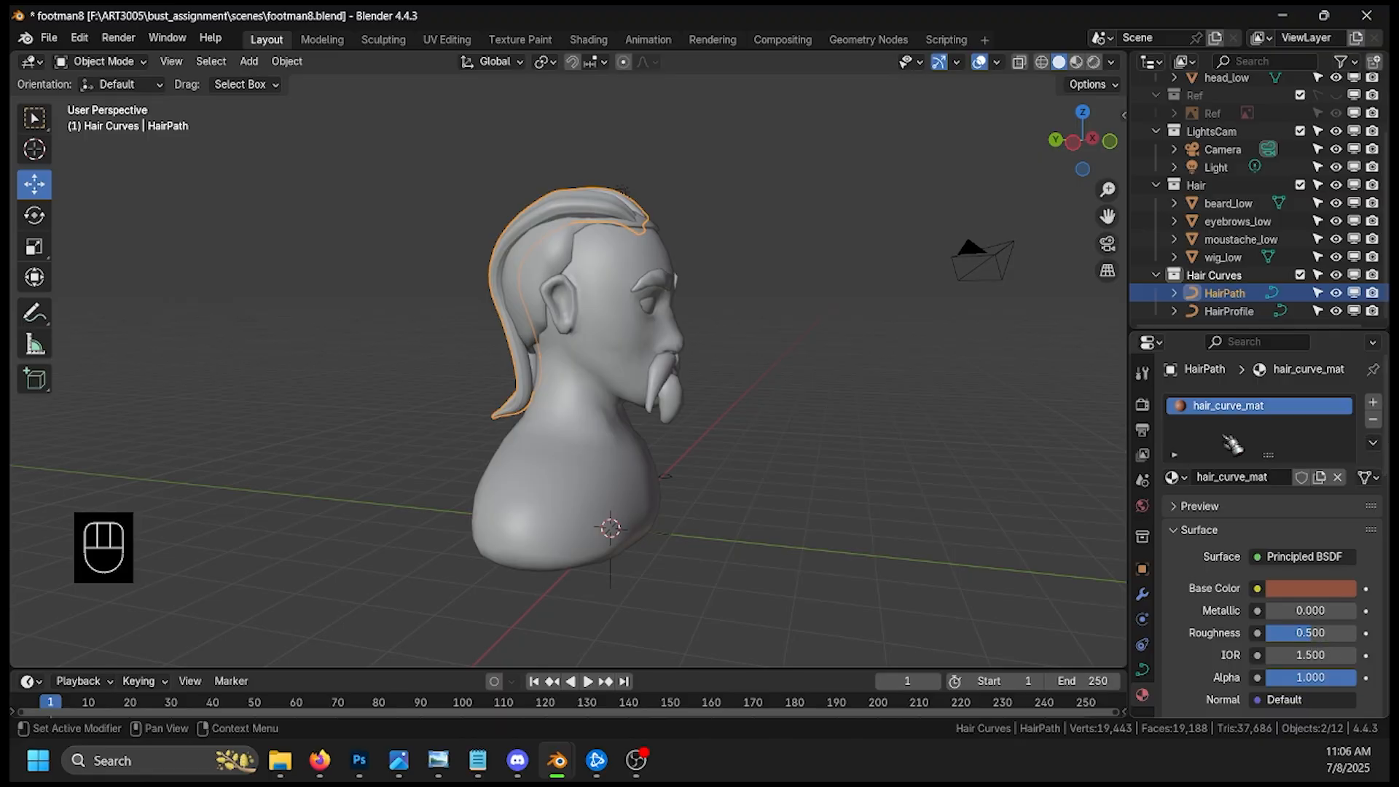
Step: Display the bust in Material Preview and sample the material's base color from the wig
key("z")
mouse_move(1015, 396)
middle_mouse_down()
mouse_move(937, 381)
mouse_move(908, 406)
mouse_move(1023, 437)
middle_mouse_up()
left_click(1311, 588)
key("e")
left_click(653, 233)
middle_click_drag(754, 279, 875, 320)
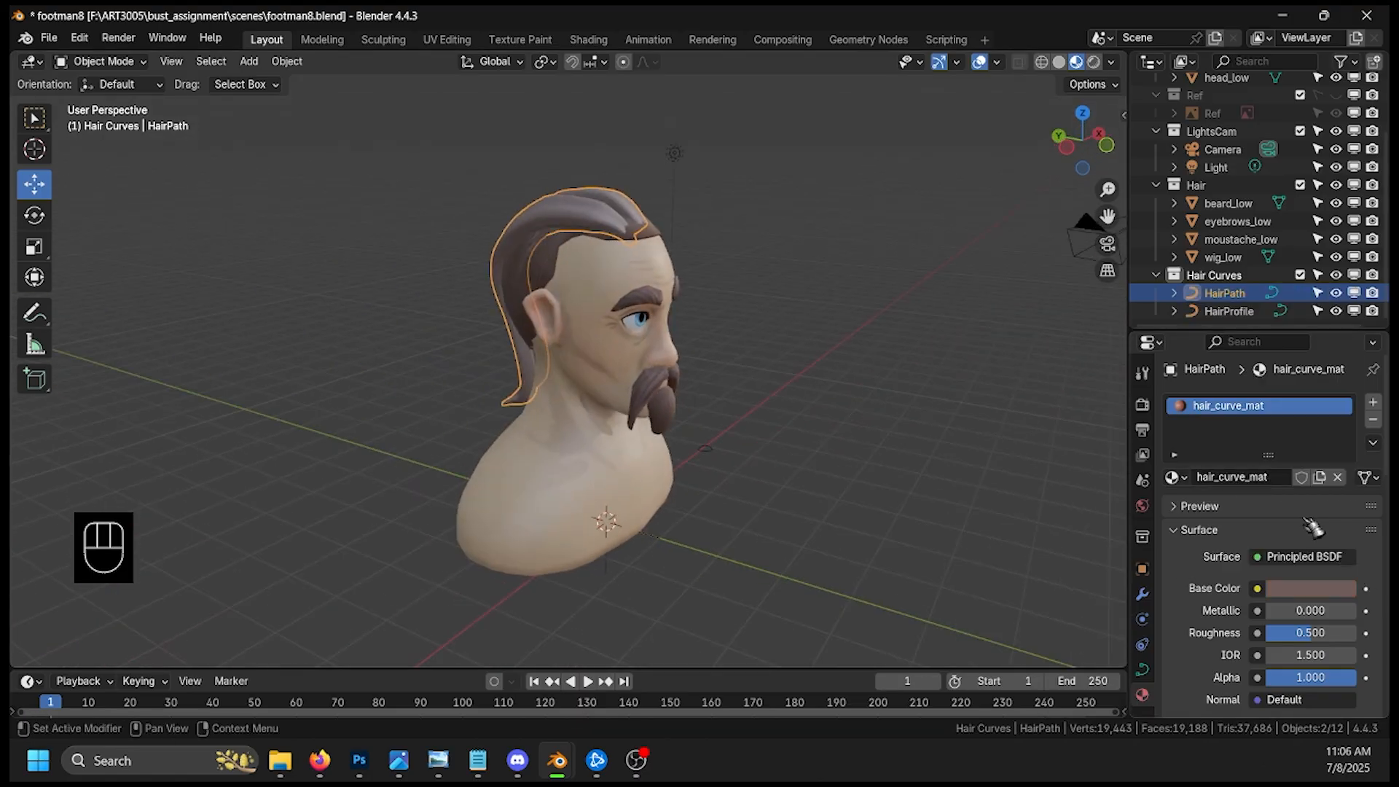
Step: Darken the material's base color slightly and set its roughness to 1.000
left_click(1312, 588)
left_click_drag(1345, 381, 1345, 383)
mouse_move(1335, 632)
left_mouse_down()
mouse_move(1365, 646)
mouse_move(1356, 626)
left_mouse_up()
middle_click_drag(1035, 408, 922, 412)
middle_click_drag(906, 505, 940, 503)
scroll(1040, 506, "up", 6)
Step: Resample the base color from the wig beside the strands, make it slightly more saturated brown, and check it with everything deselected
left_click(1323, 592)
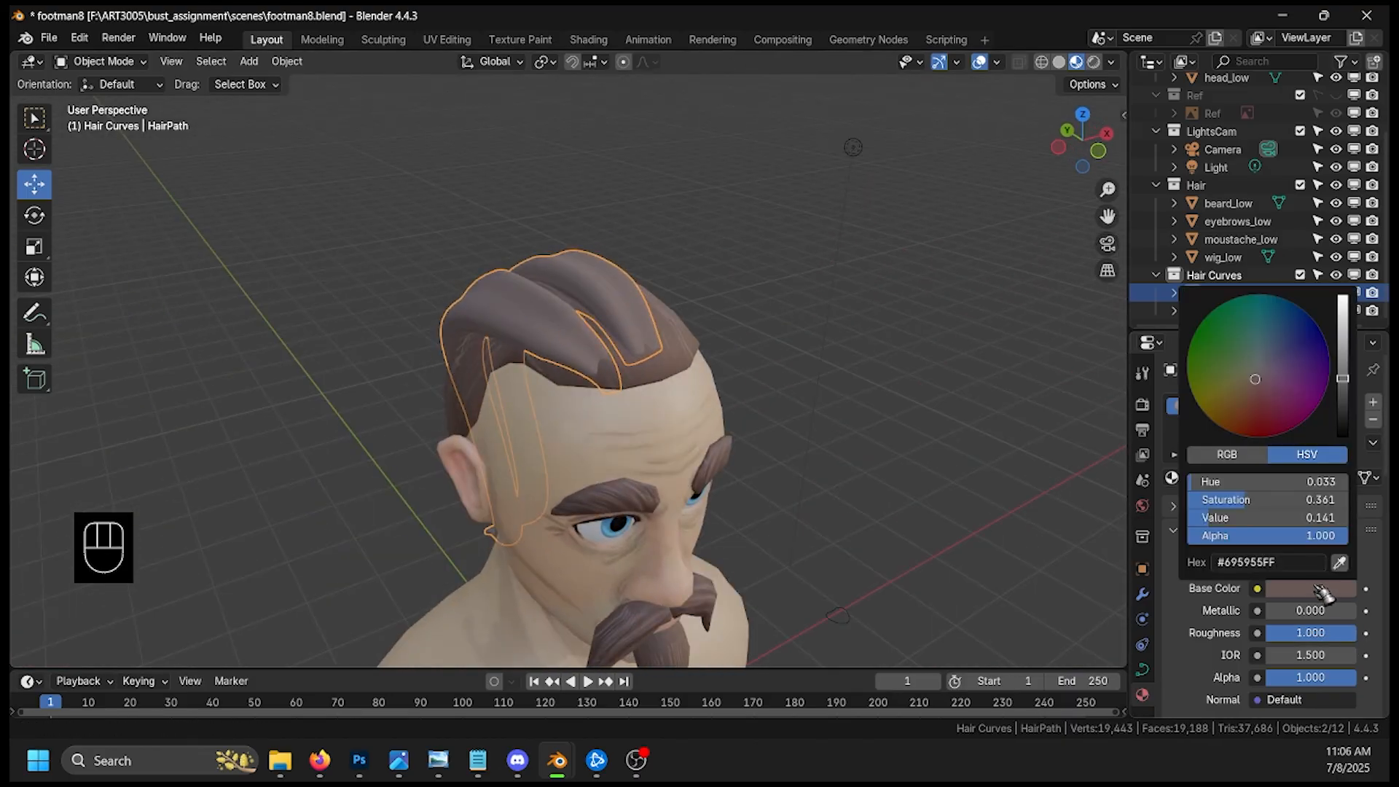
left_click(1339, 562)
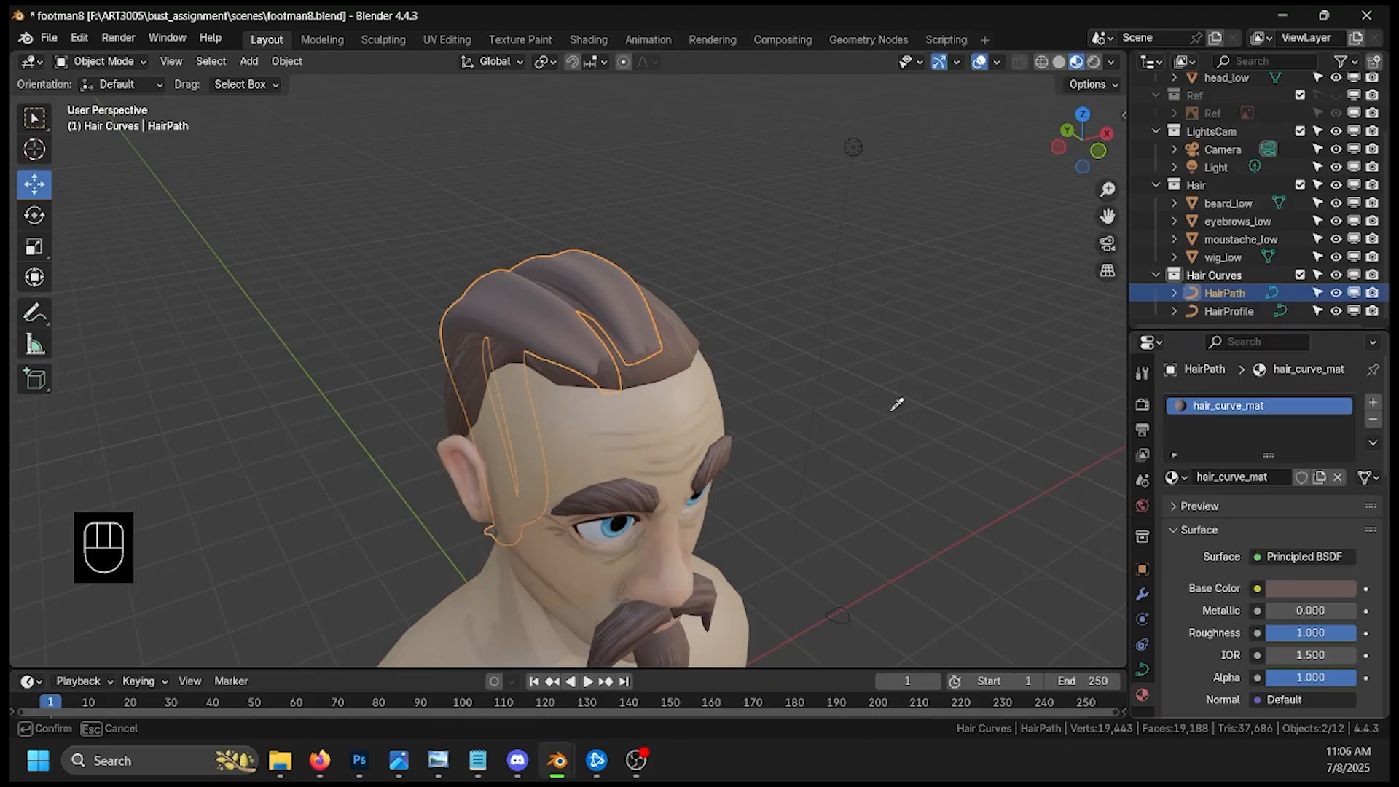
left_click(666, 357)
middle_click_drag(700, 386, 940, 532)
left_click(1316, 589)
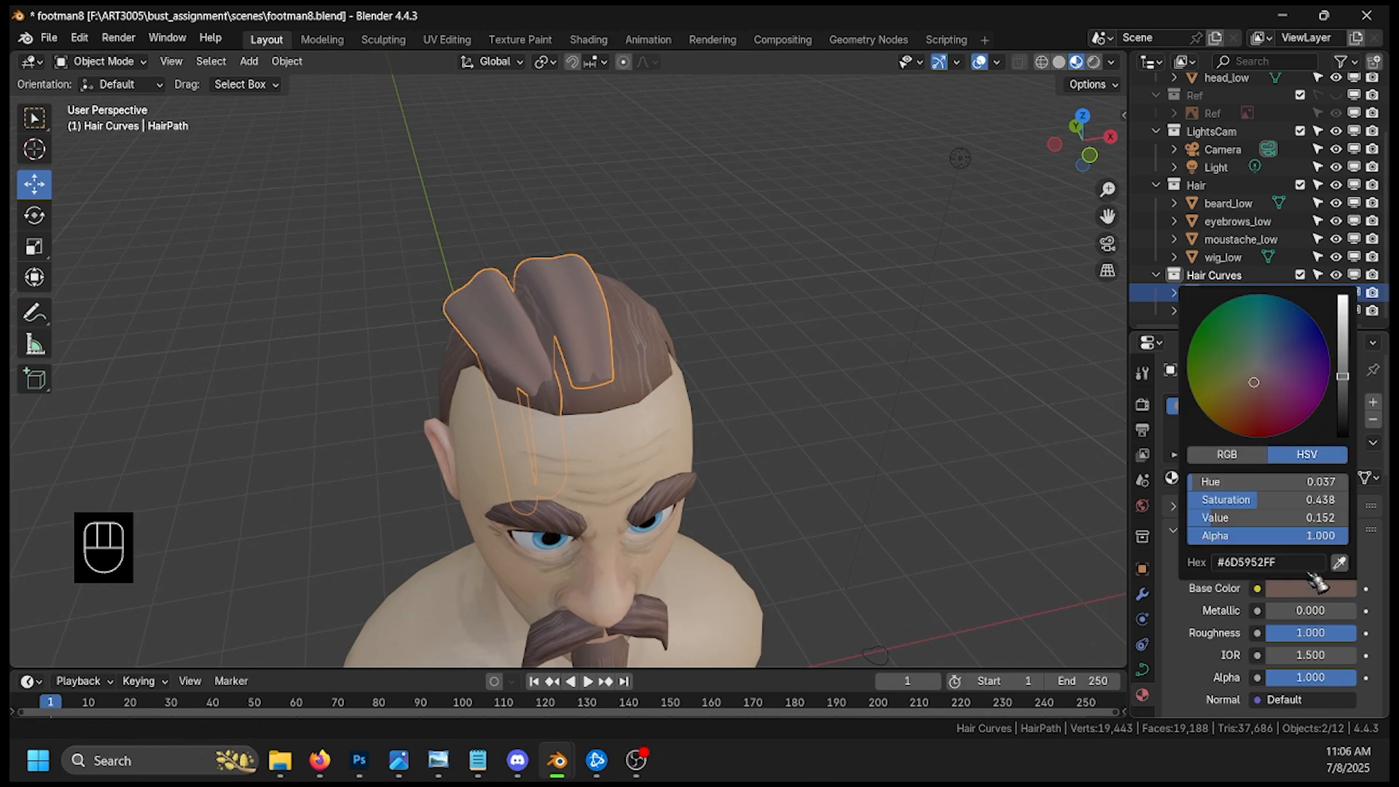
left_click(1252, 389)
middle_click_drag(931, 480, 943, 409)
left_click(938, 475)
middle_click_drag(996, 484, 1016, 521)
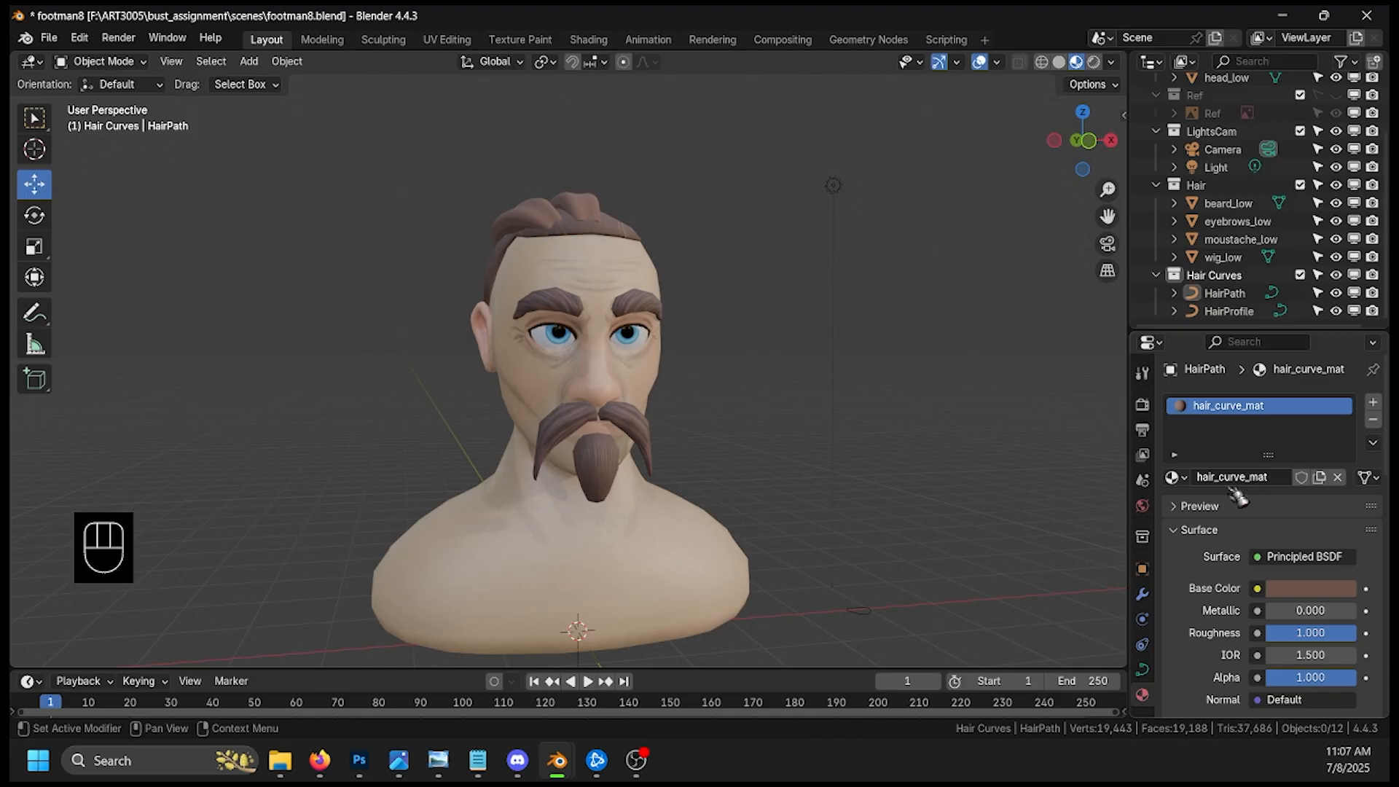
middle_click_drag(1049, 571, 1067, 534)
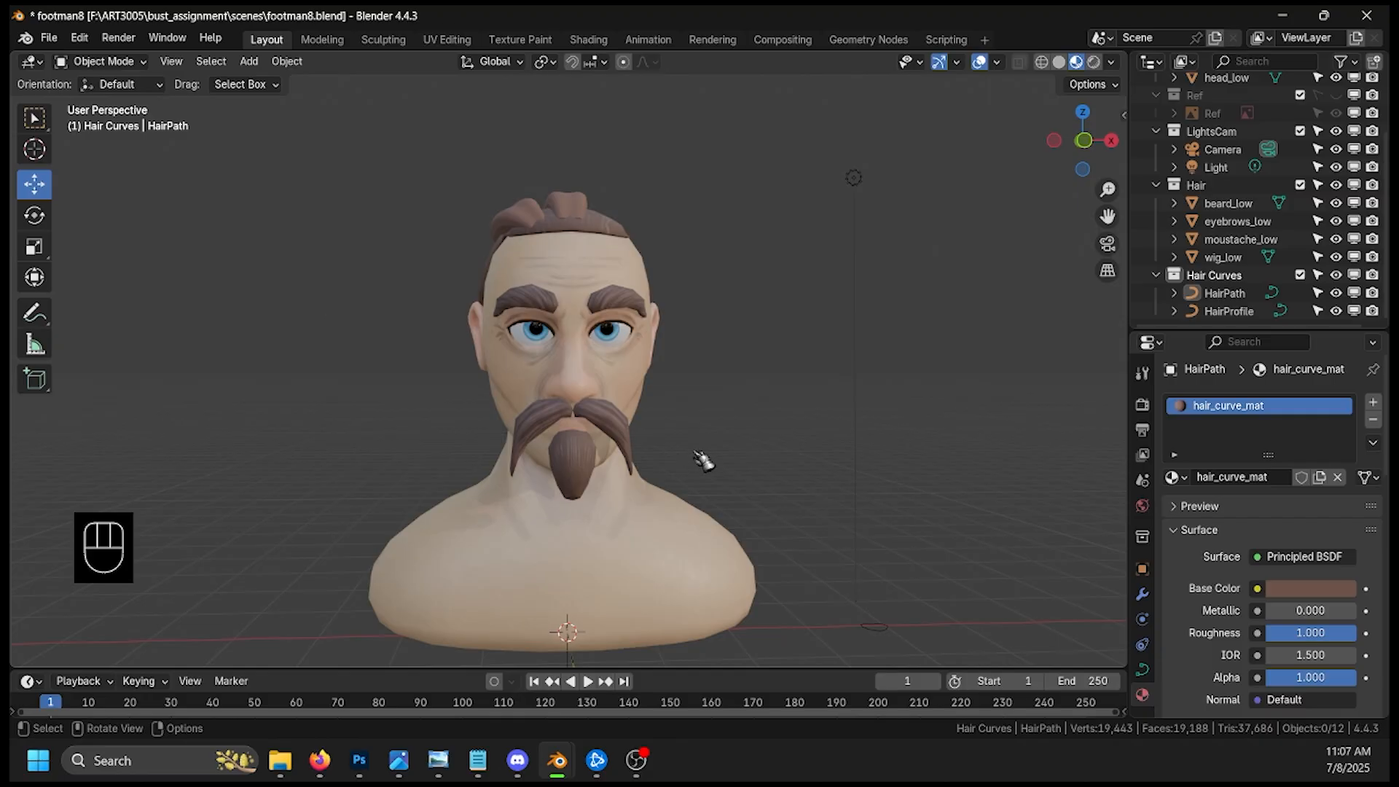
middle_click_drag(762, 466, 833, 465, "shift")
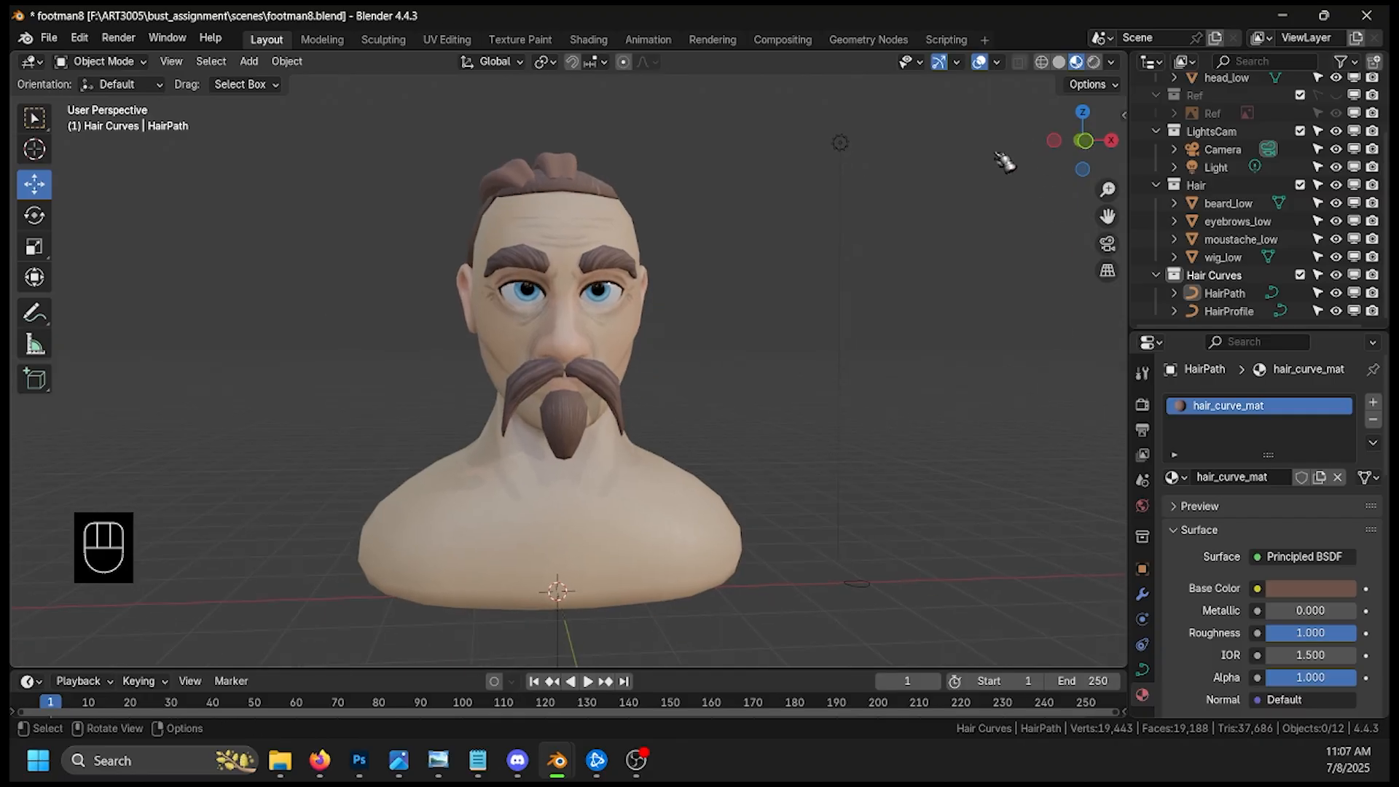
Step: Return to Solid shading and enter Edit Mode on HairPath with the curve Draw tool active
left_click(1059, 61)
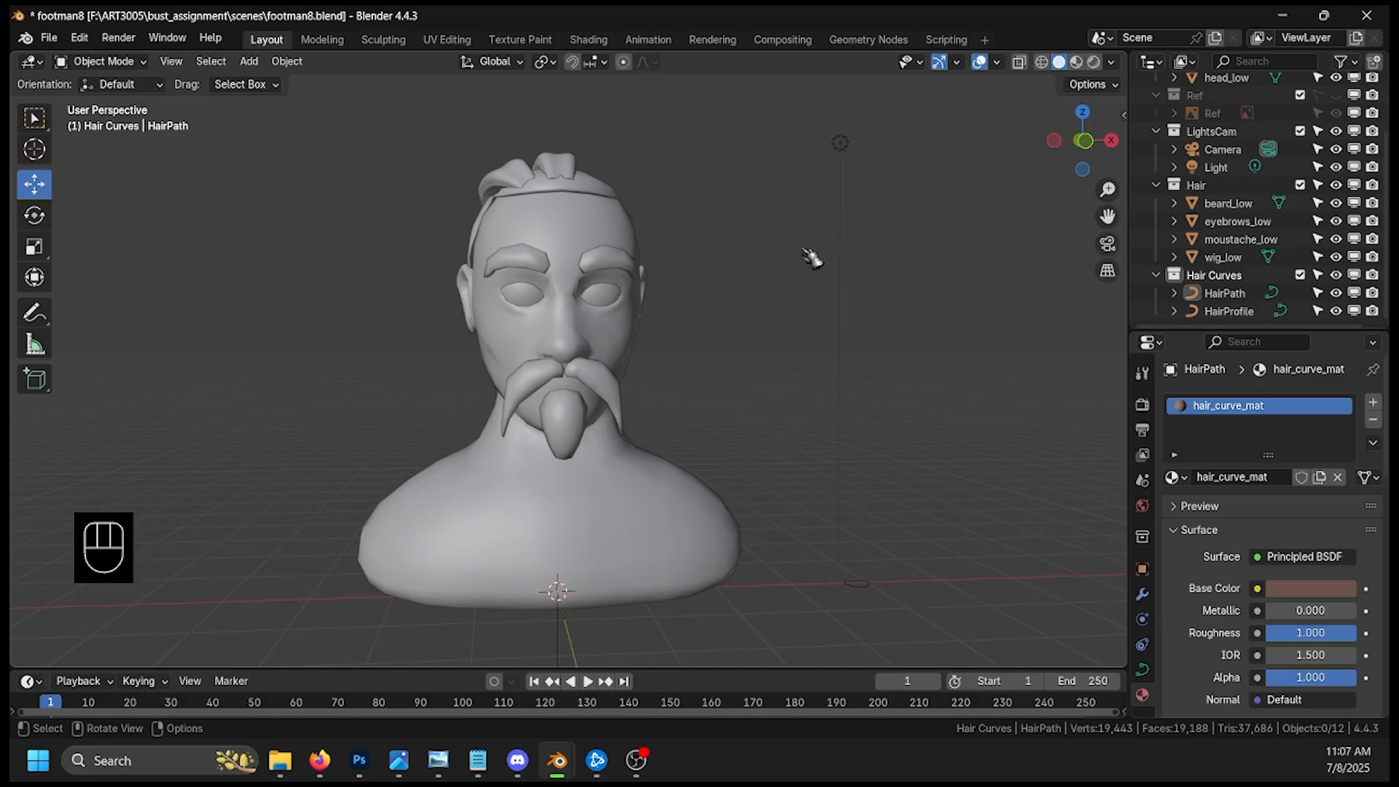
left_click(1224, 293)
left_click(106, 61)
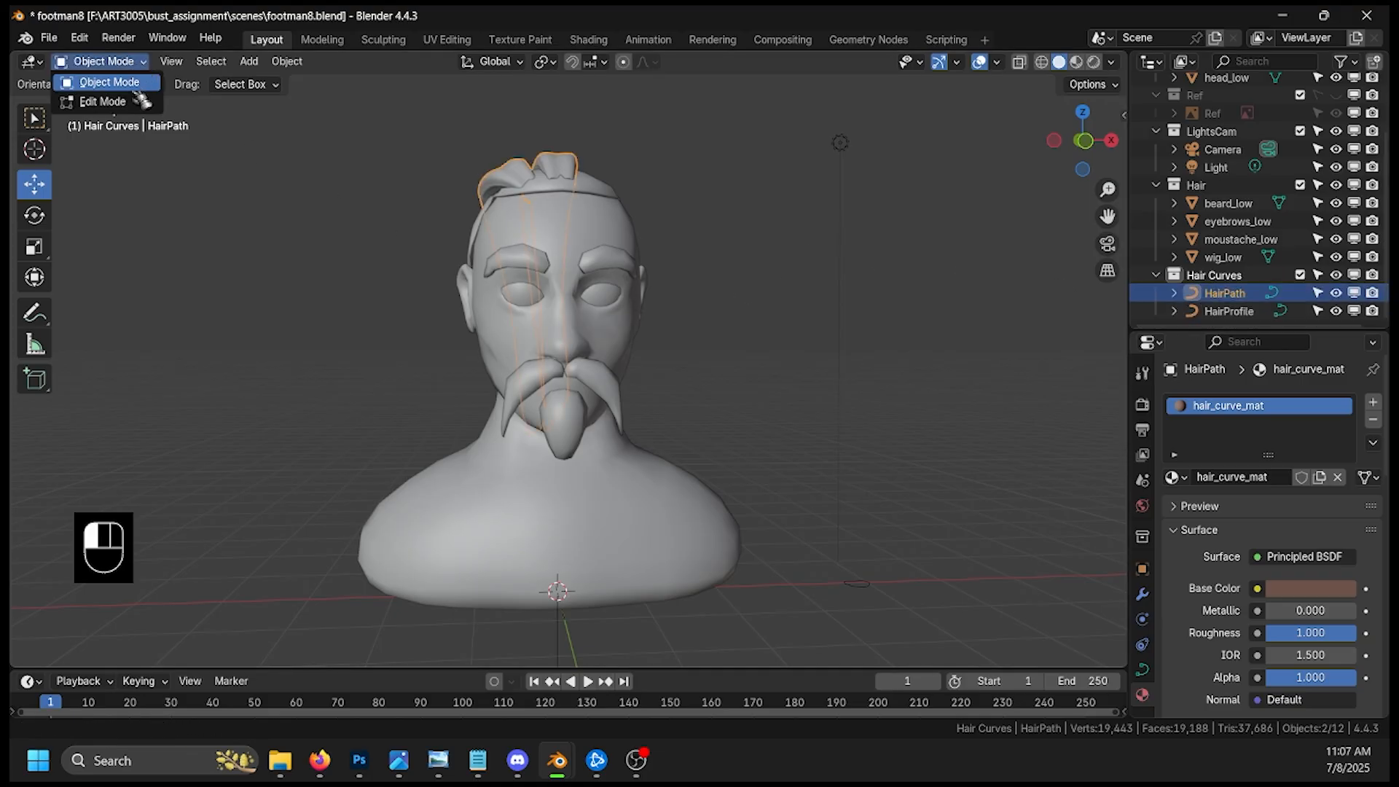
left_click(139, 100)
scroll(545, 438, "up", 2)
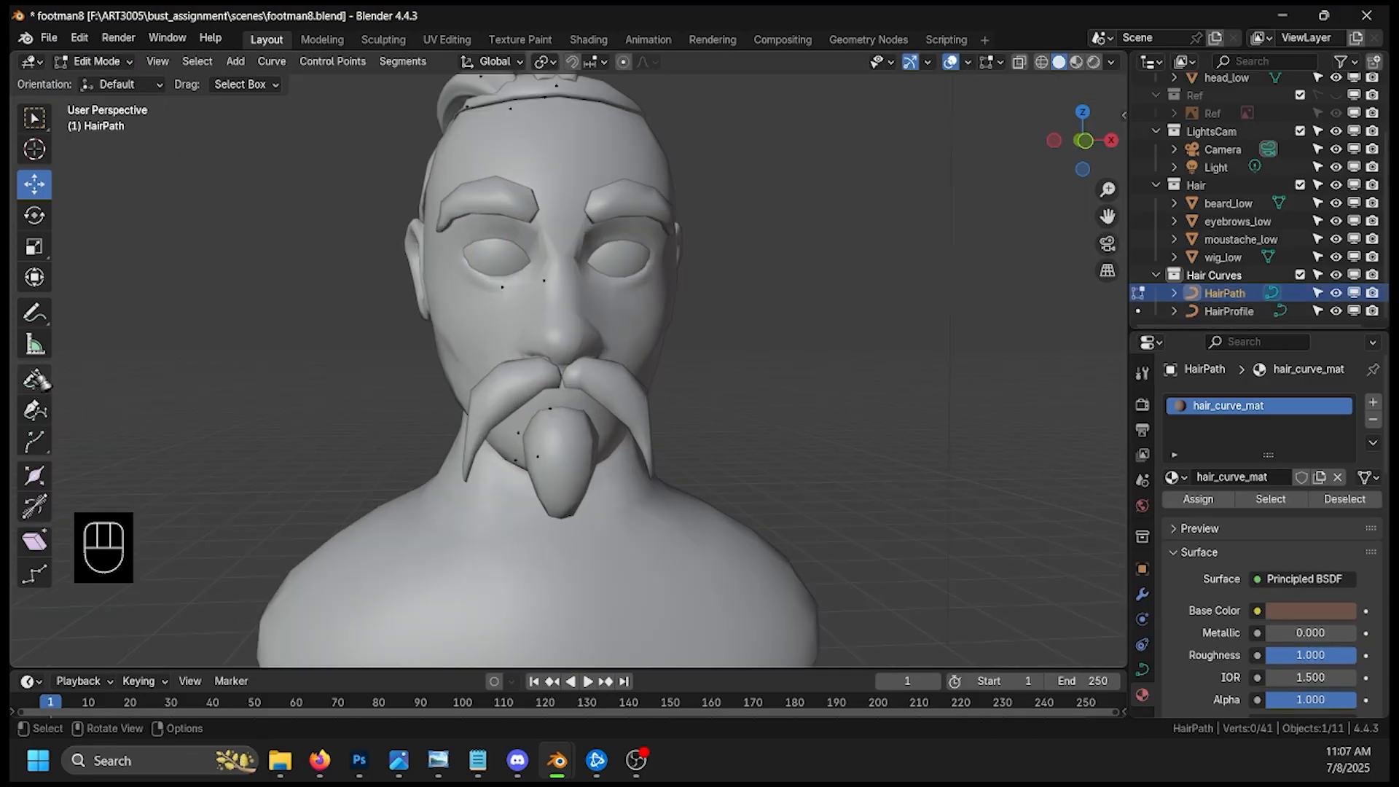
left_click(37, 380)
Step: Try to draw a freehand strand from below the moustache down past the goatee in an angled view
middle_click_drag(653, 416, 585, 402)
left_click_drag(573, 516, 552, 540)
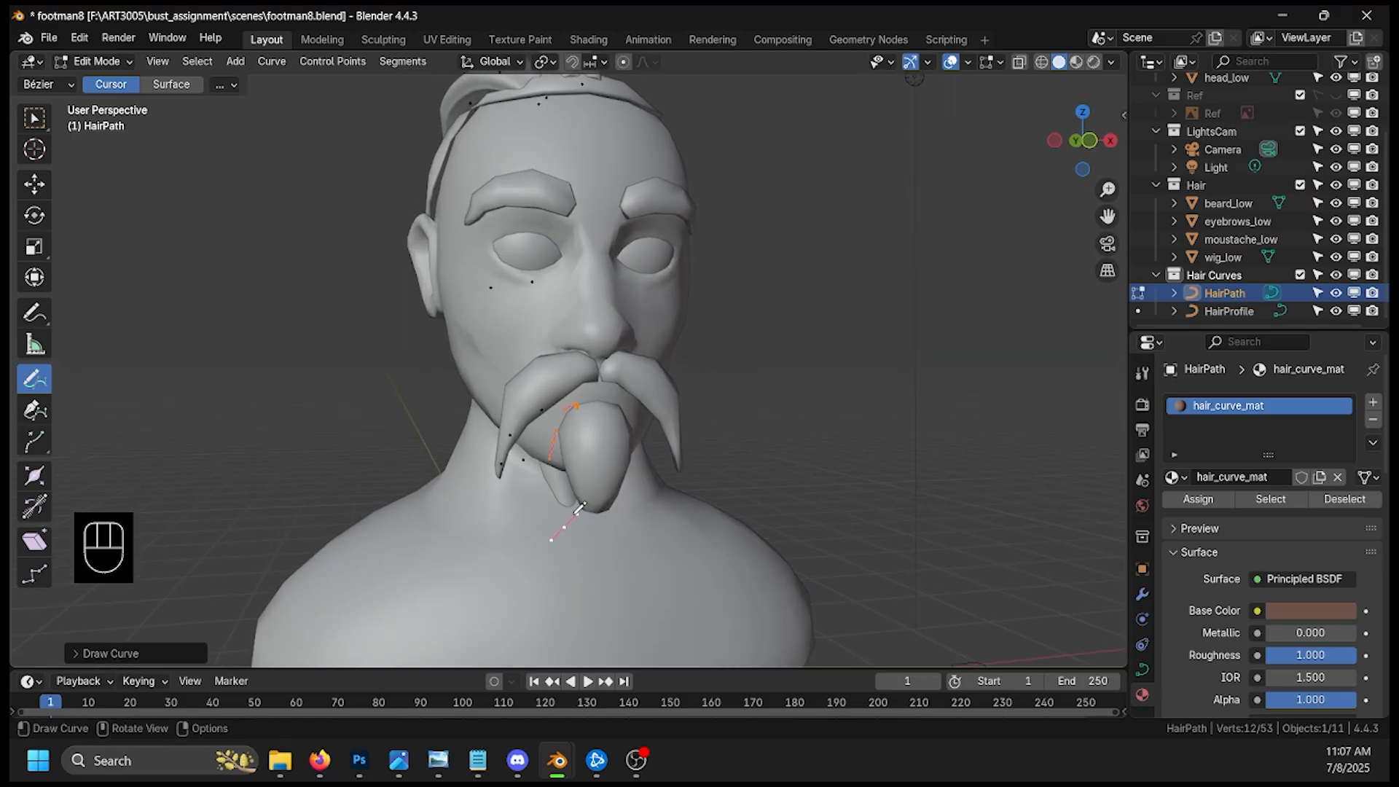
mouse_move(722, 426)
middle_mouse_down()
mouse_move(833, 418)
mouse_move(984, 207)
middle_mouse_up()
key("ctrl+z")
Step: Draw a curved strand in front view from below the moustache past the goatee and move it forward off the chin
left_click(1094, 140)
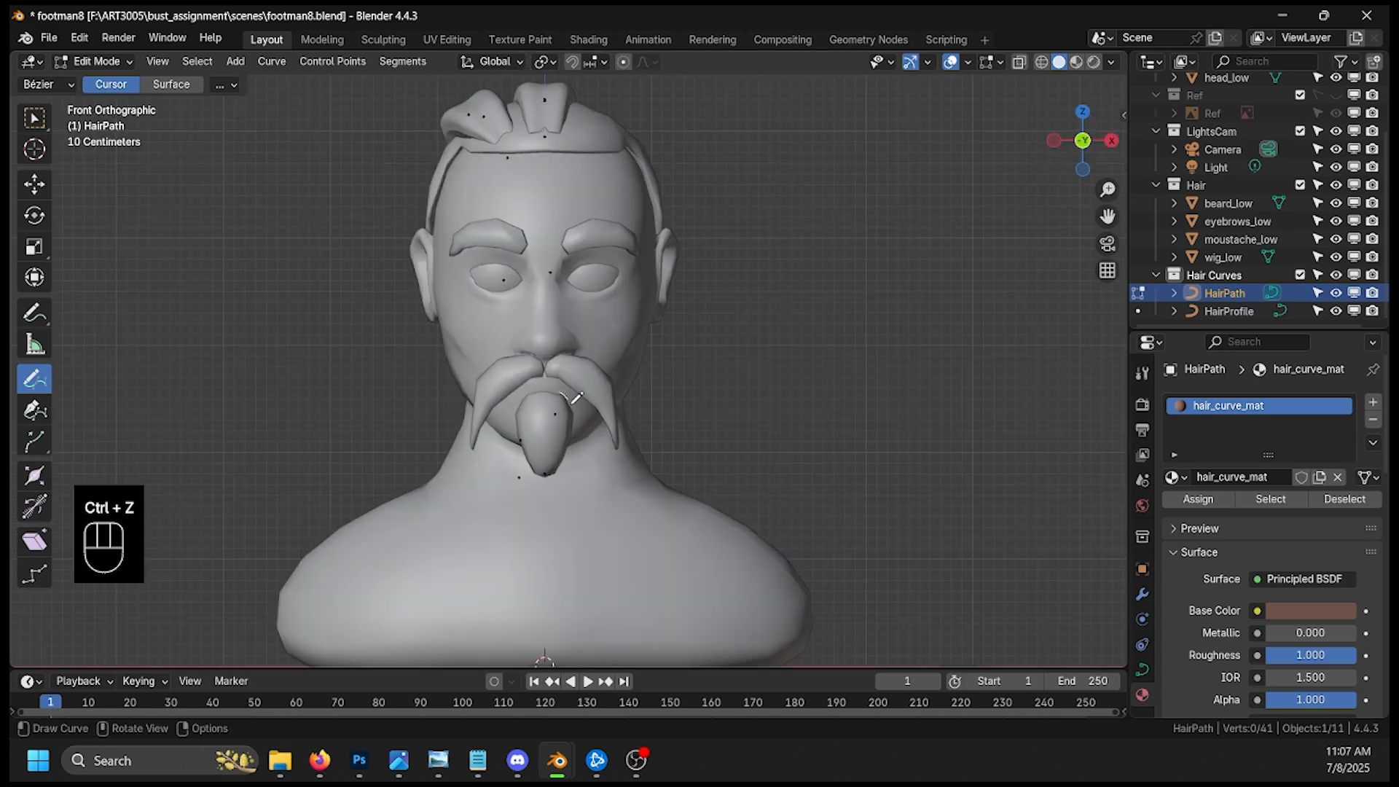
left_click_drag(575, 494, 576, 495)
middle_click_drag(648, 440, 809, 436)
left_click(36, 184)
left_click_drag(613, 452, 711, 453)
middle_click_drag(711, 453, 809, 449)
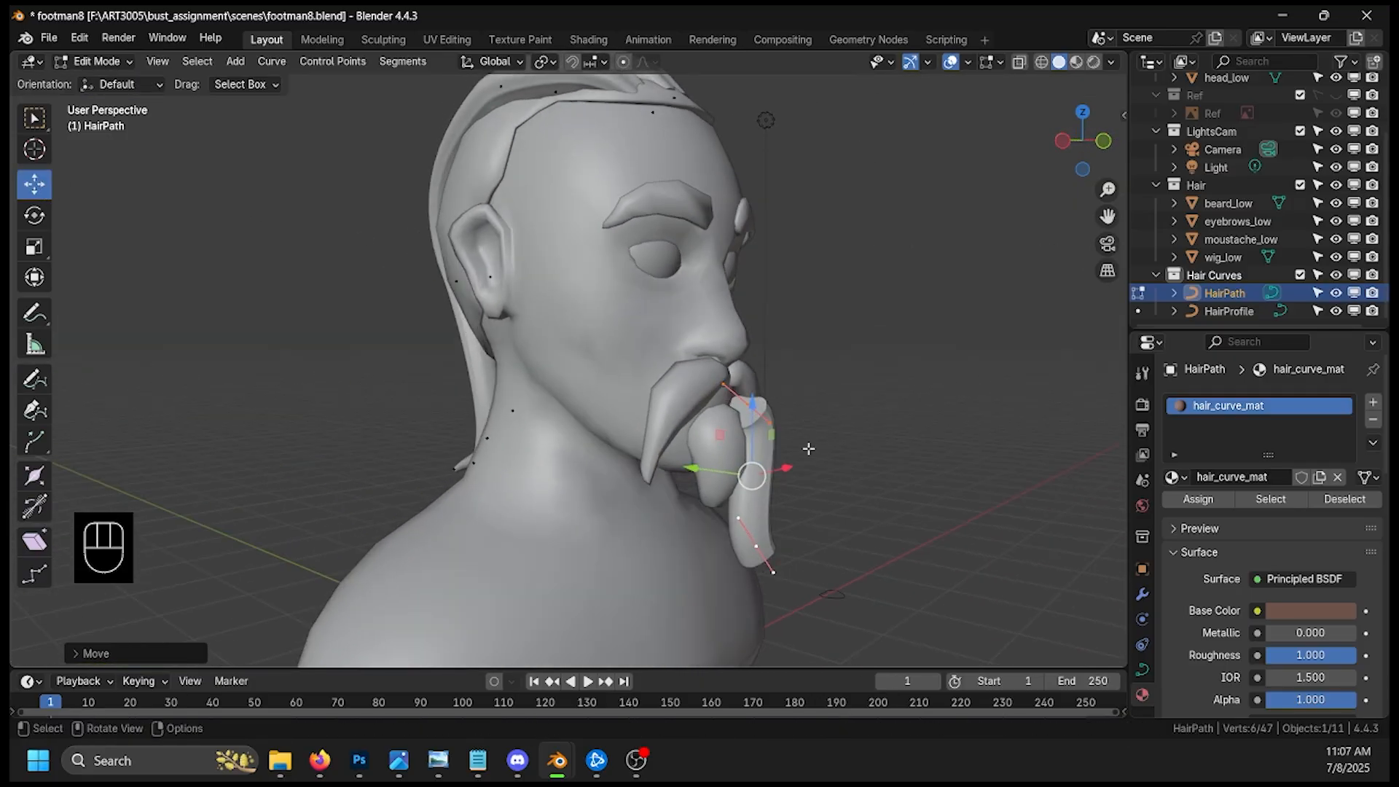
middle_click_drag(732, 473, 672, 416)
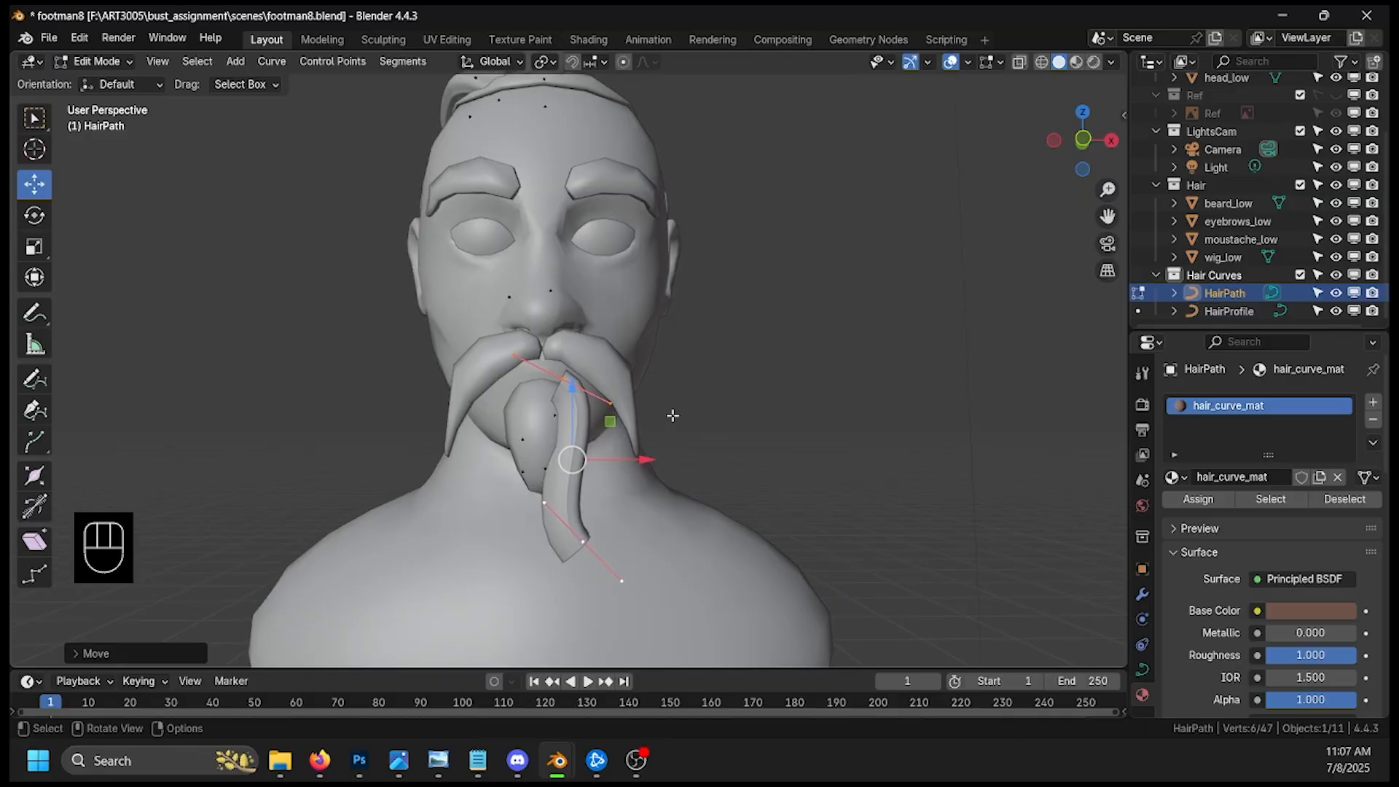
Step: Move the beard strand's top point to sit under the moustache beside the goatee
left_click(571, 370)
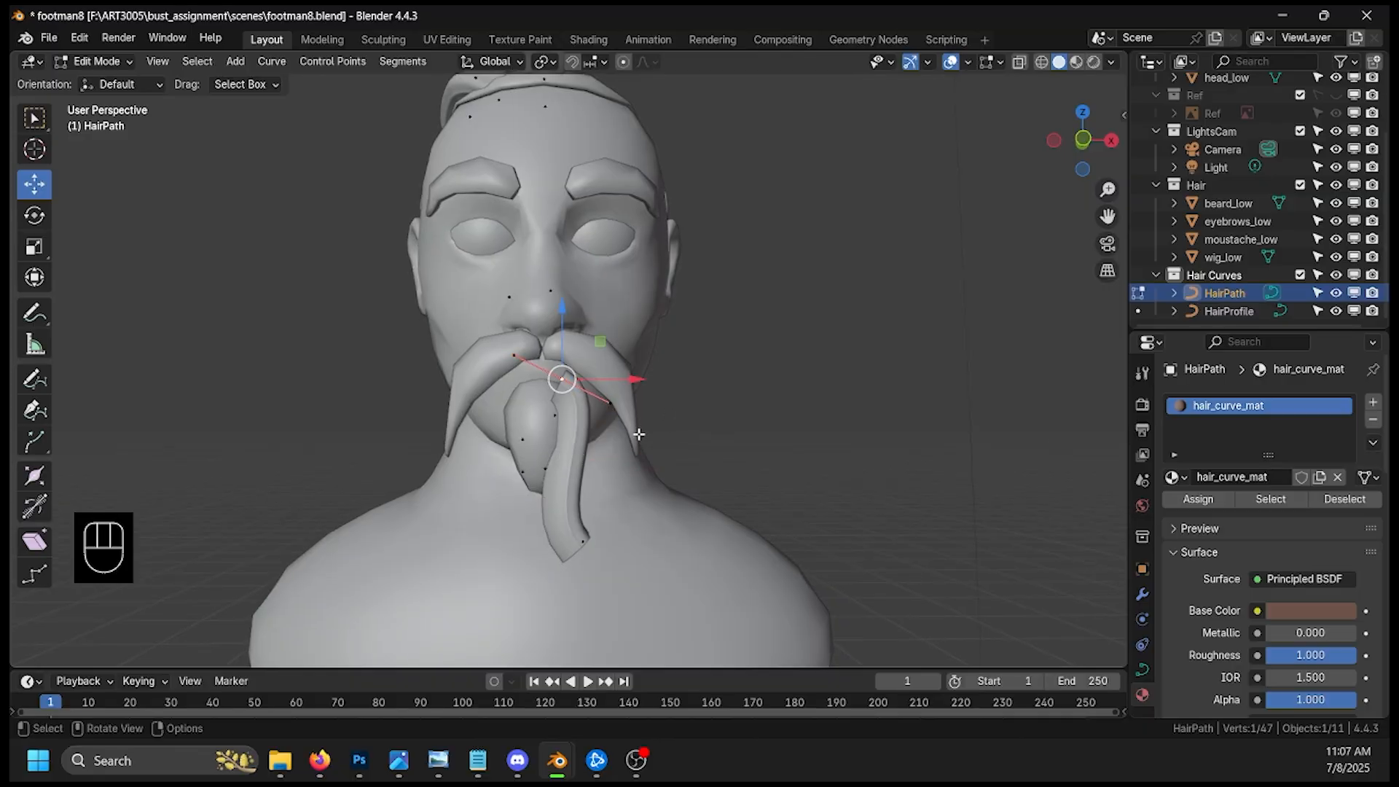
middle_click_drag(719, 415, 723, 420)
left_click_drag(682, 426, 673, 424)
middle_click_drag(718, 394, 658, 374)
Step: Shrink the radius at the beard strand's top point and lower end point
key("alt+s")
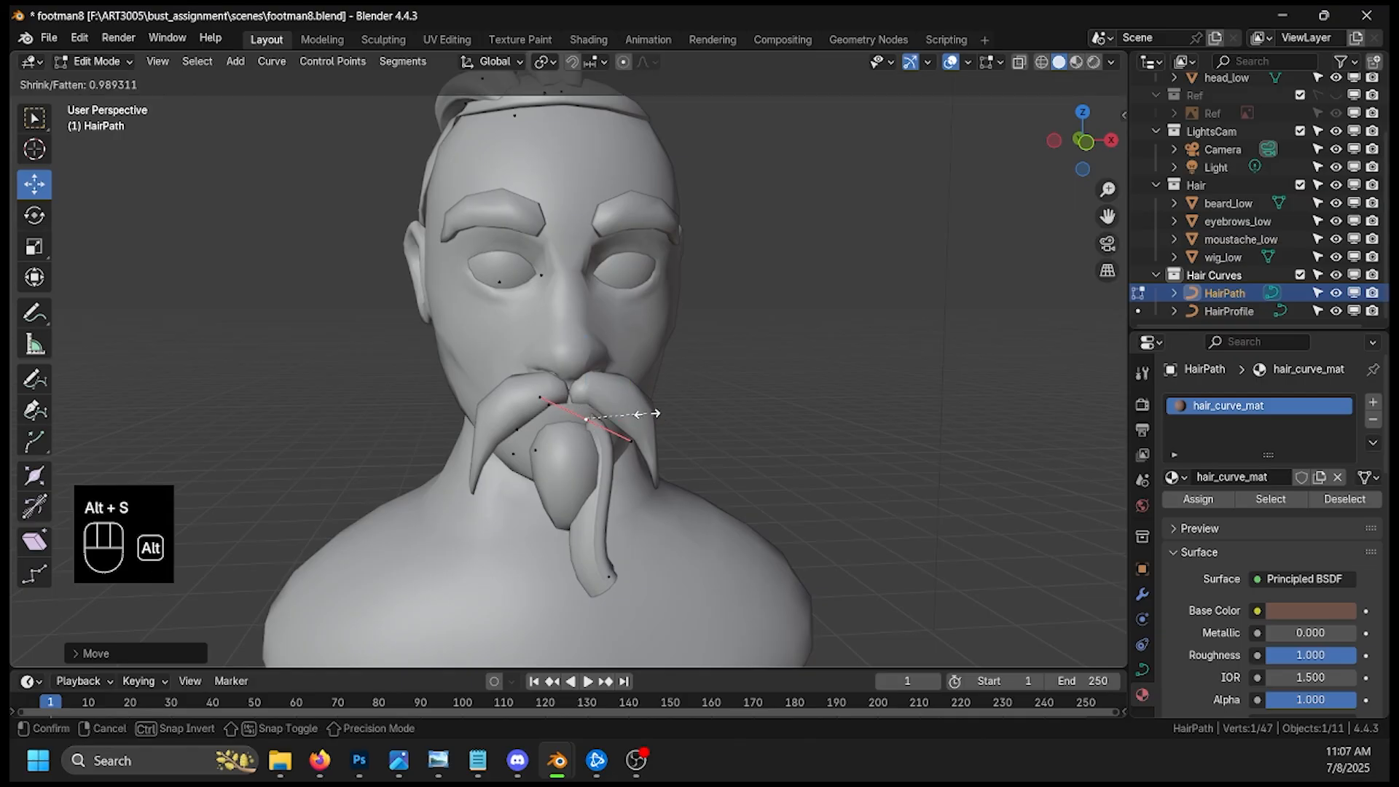
left_click(642, 414)
middle_click_drag(641, 415, 546, 437)
left_click(519, 458)
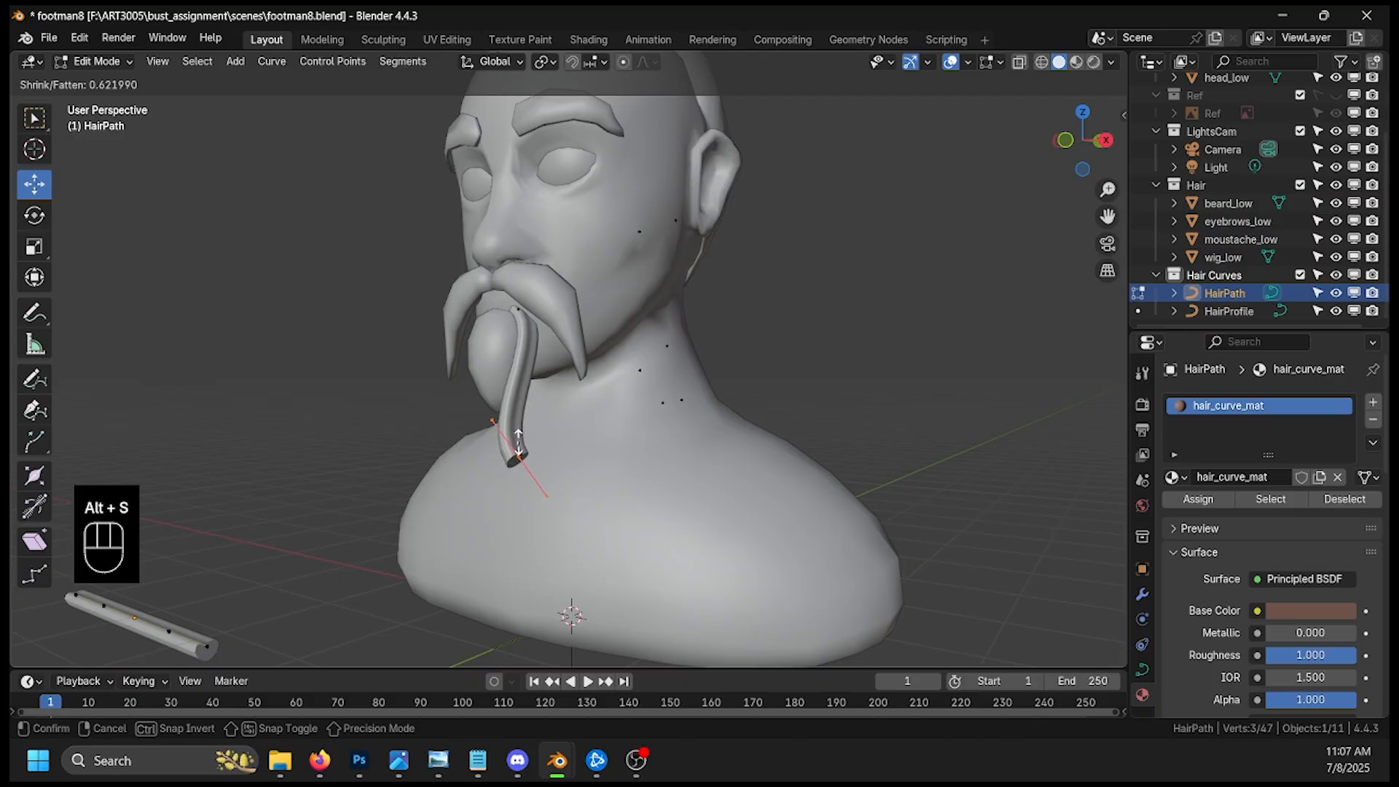
left_click(517, 455)
Step: Raise the beard strand's lower end point and shift it slightly sideways beside the goatee
middle_click_drag(517, 455, 671, 424)
left_click_drag(656, 390, 657, 359)
left_click_drag(708, 425, 714, 423)
middle_click_drag(711, 425, 678, 445)
Step: Rotate the beard strand's top and lower end points together from an overhead view, and shift the strand slightly sideways
left_click(586, 350, "shift")
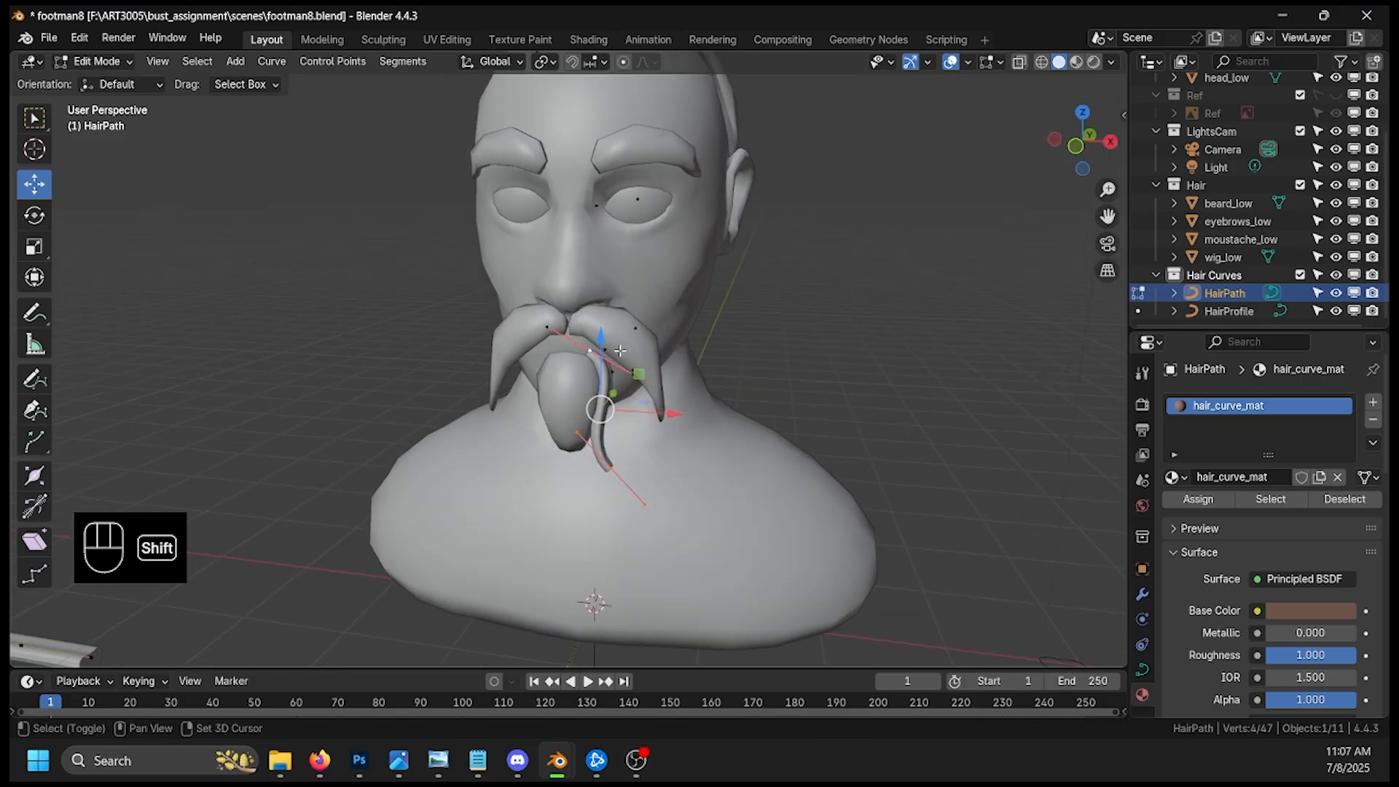
key("r")
left_click(689, 384)
key("ctrl+z")
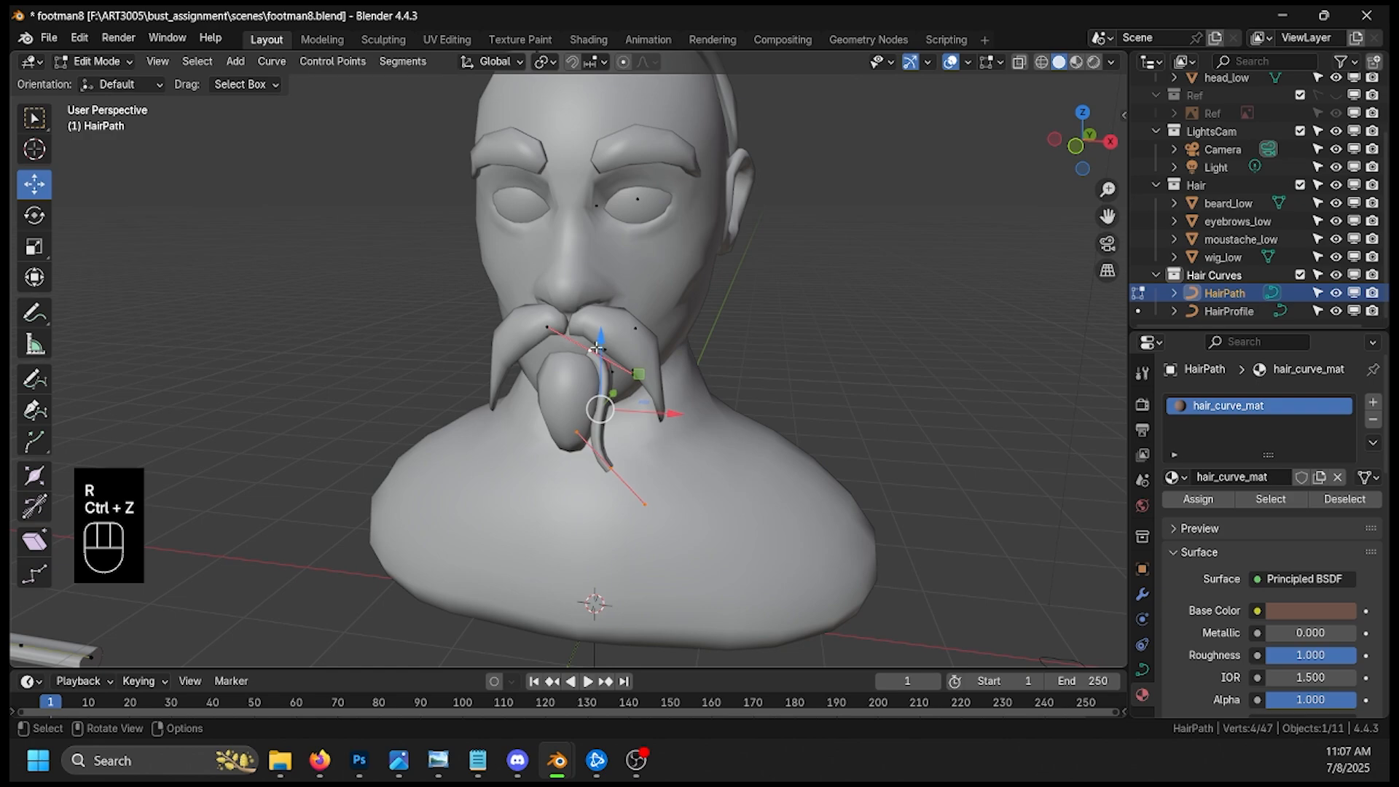
middle_click_drag(700, 412, 743, 566)
key("r")
left_click(604, 610)
middle_click_drag(603, 610, 648, 353)
mouse_move(648, 353)
left_mouse_down()
mouse_move(686, 353)
mouse_move(664, 353)
left_mouse_up()
Step: Shift the strand's lower end point sideways and rotate it from above so its handles run nearly vertical in front view
left_click(613, 475)
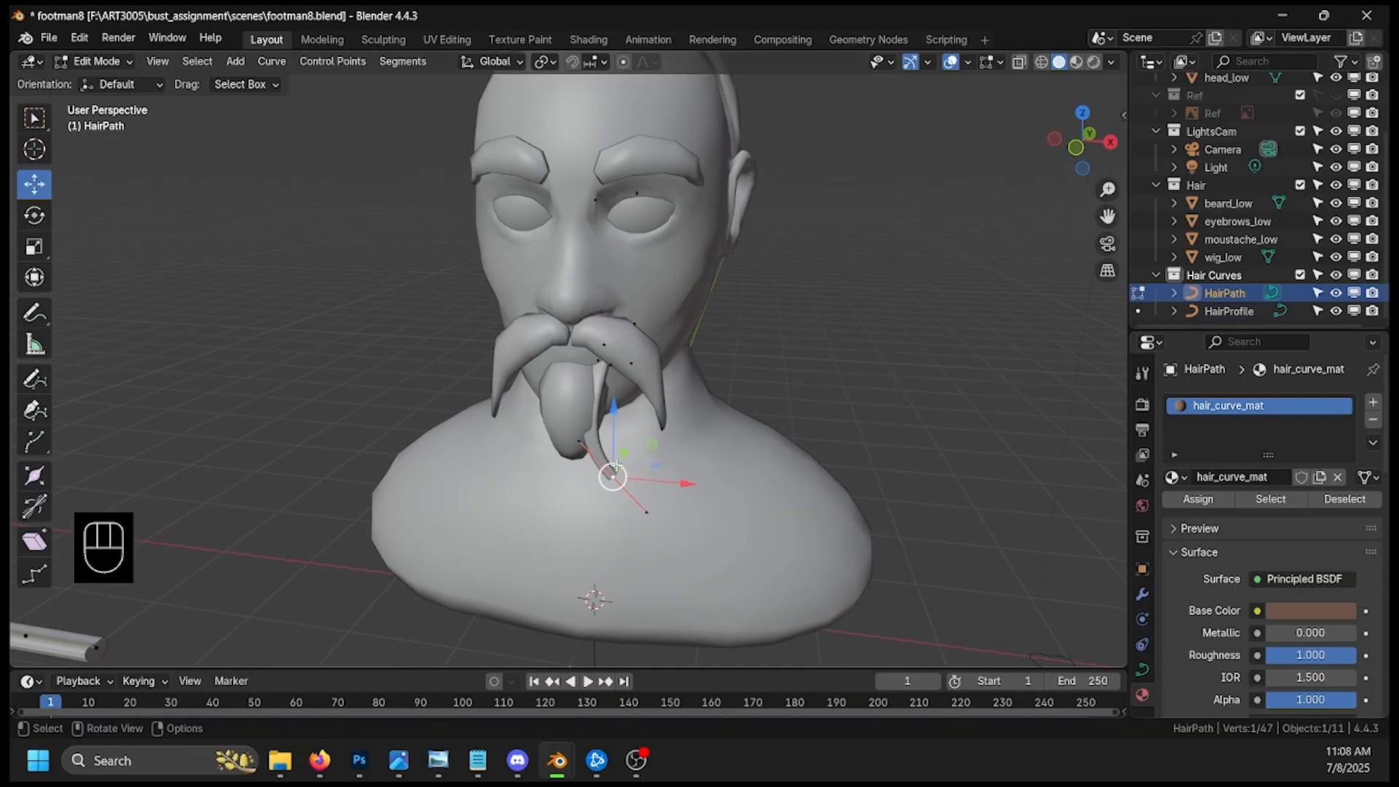
mouse_move(655, 478)
left_mouse_down()
mouse_move(676, 480)
mouse_move(663, 478)
left_mouse_up()
middle_click_drag(665, 481, 725, 652)
middle_click_drag(790, 565, 787, 576)
key("r")
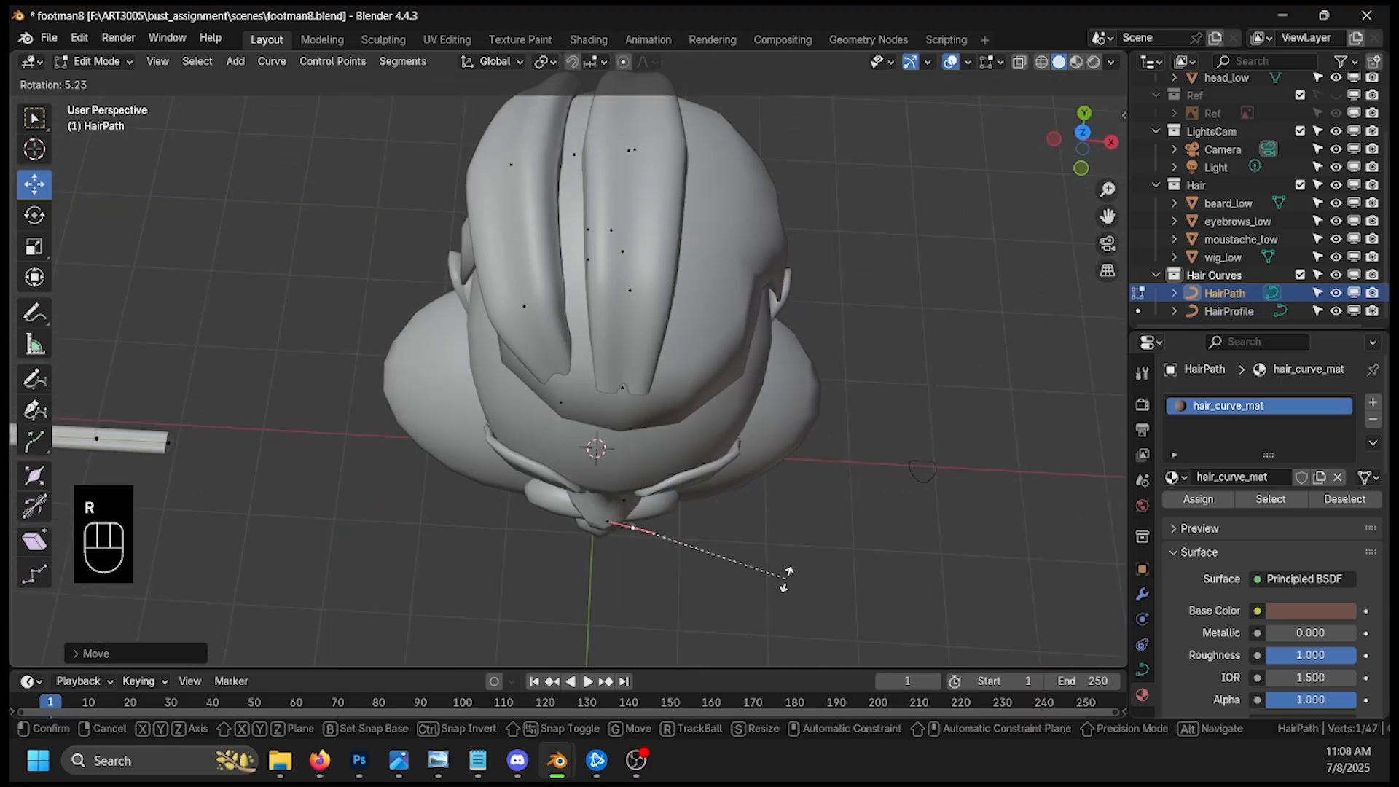
left_click(626, 614)
middle_click_drag(631, 525, 657, 429)
left_click(647, 412)
key("ctrl+z")
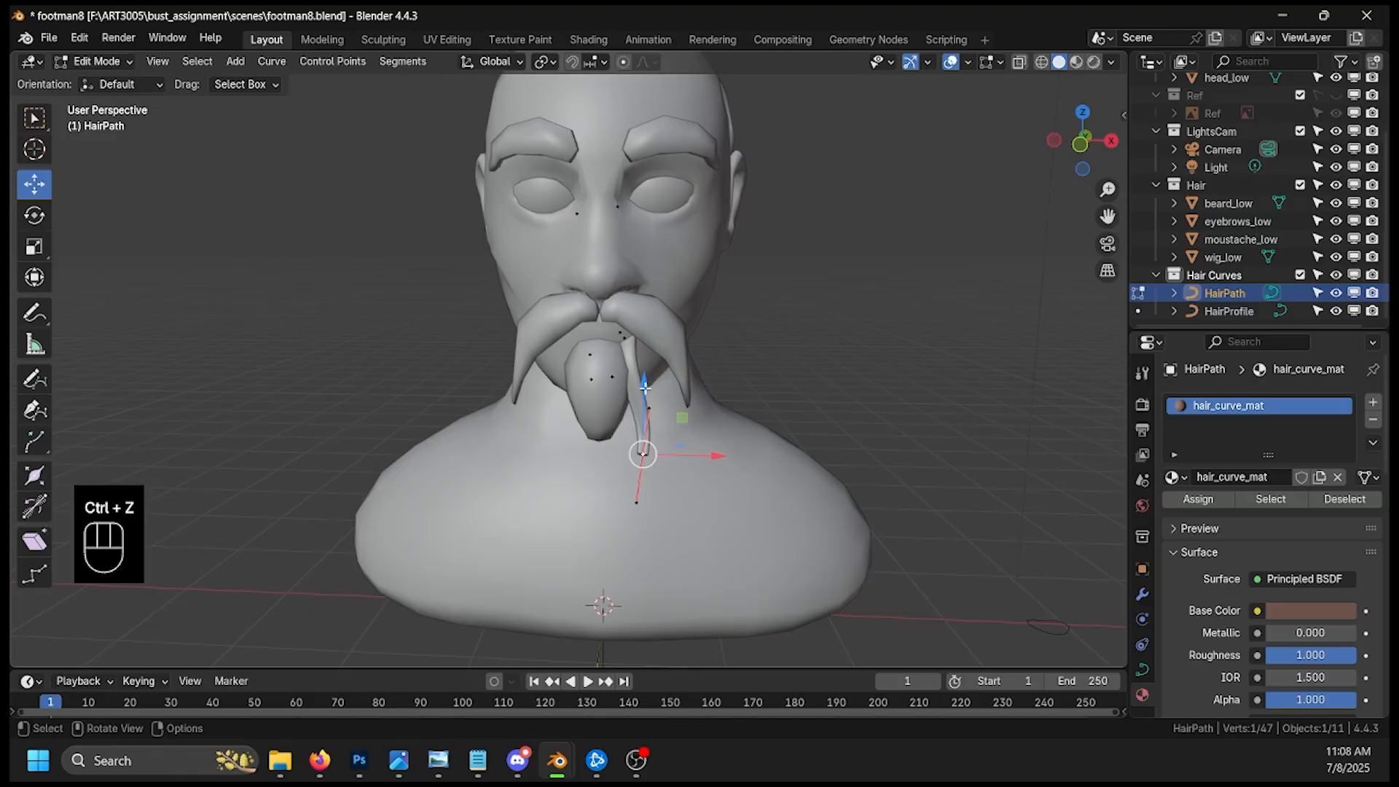
Step: Reposition the strand's top and lower end points so it starts beneath the moustache and runs down alongside the goatee
left_click_drag(644, 385, 644, 367)
left_click_drag(674, 443, 654, 441)
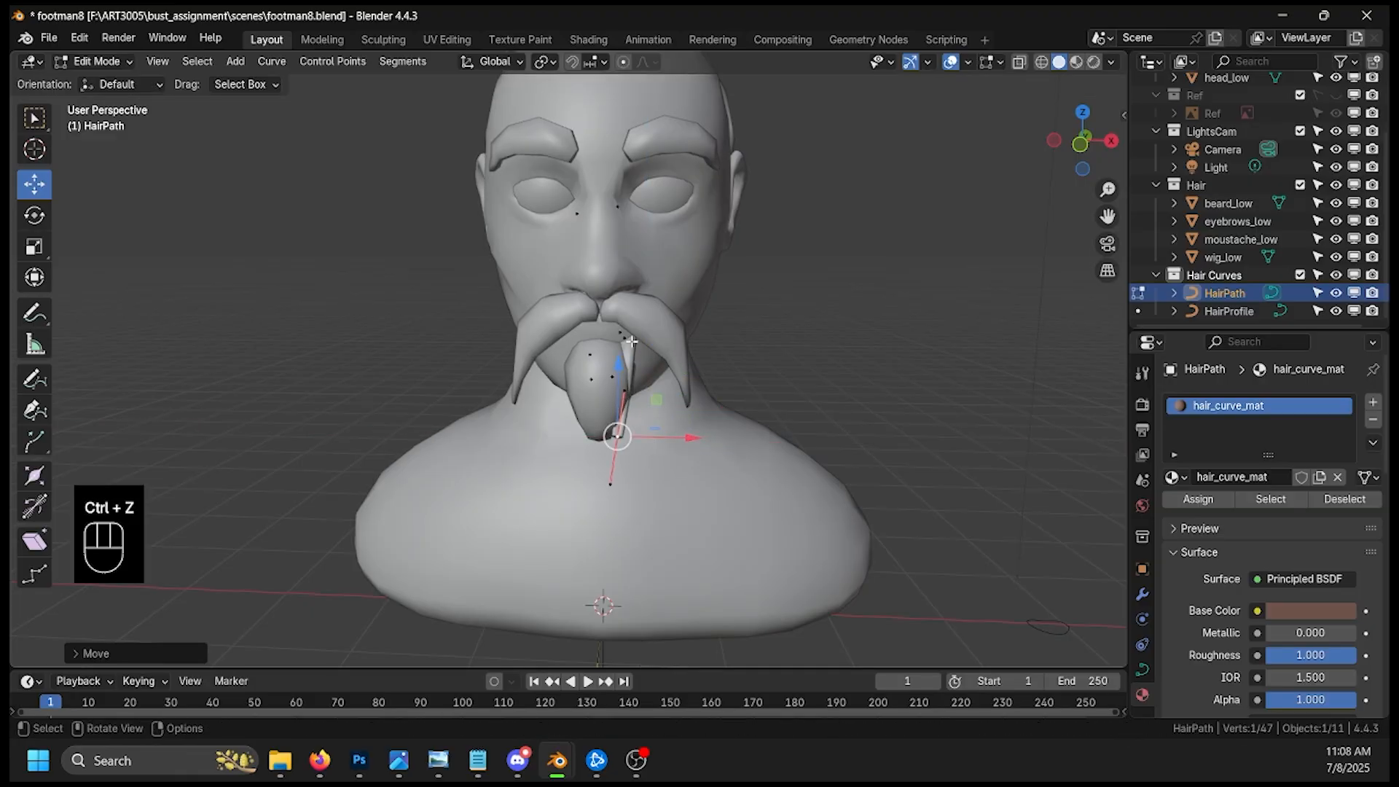
left_click(631, 341)
left_click_drag(667, 341, 694, 380)
left_click(617, 436)
left_click_drag(670, 437, 678, 441)
left_click(635, 337)
left_click_drag(658, 343, 706, 335)
left_click(835, 321)
Step: Shrink the radius at the strand's lower end point and move the point in against the goatee's tip
middle_click_drag(835, 320, 669, 372)
scroll(669, 372, "up", 4)
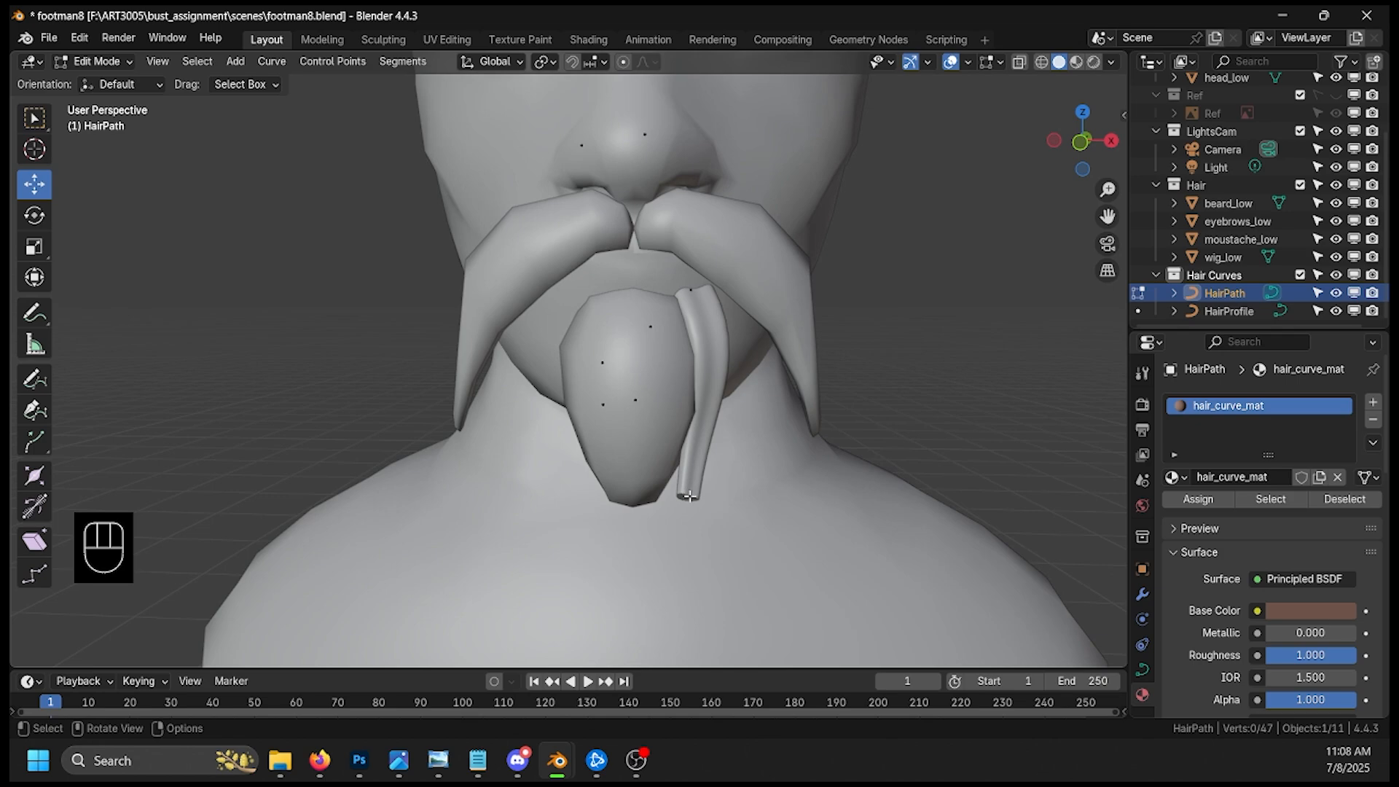
key("alt+s")
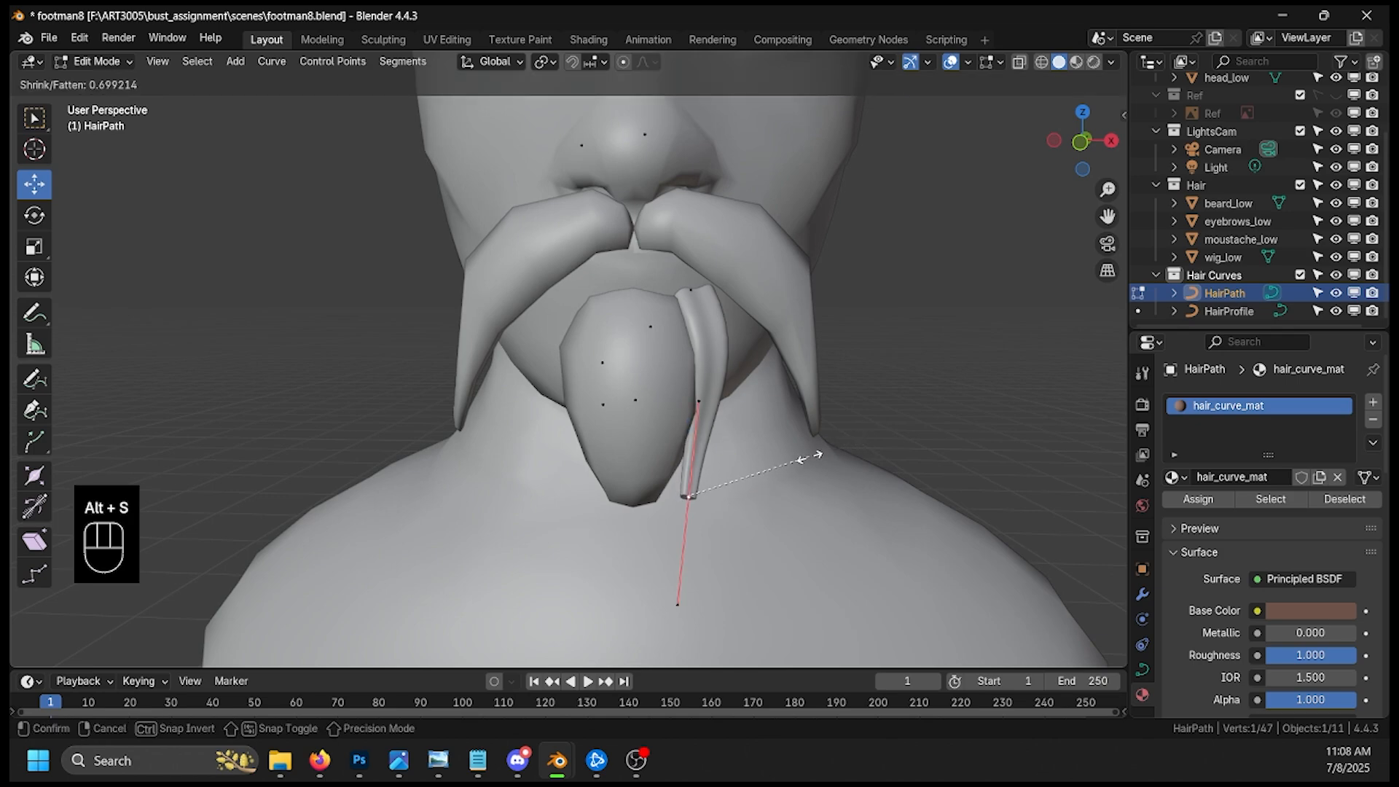
left_click(739, 444)
middle_click_drag(749, 428, 738, 414)
left_click_drag(712, 398, 712, 408)
left_click_drag(748, 478, 725, 477)
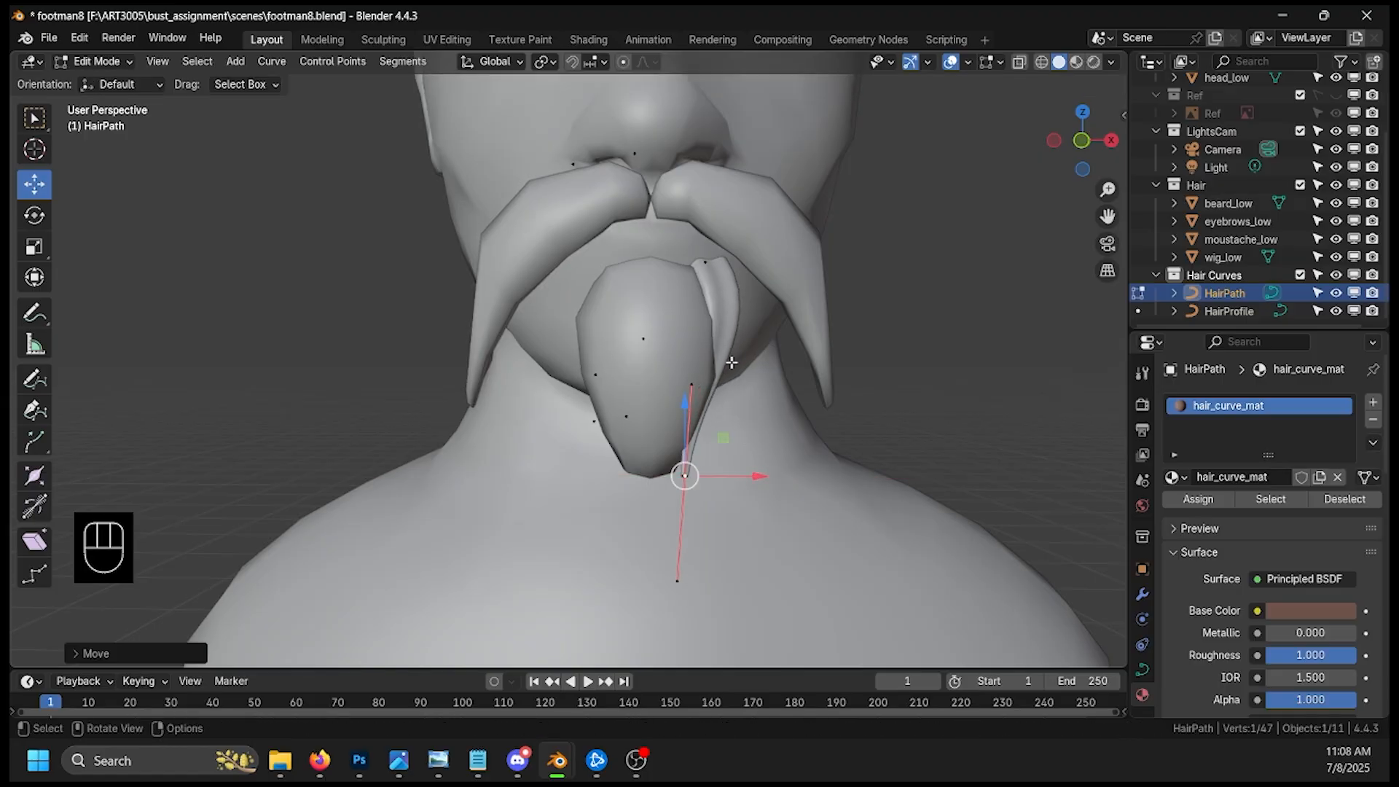
Step: Pull the lower point's upper handle outward so the strand curves around the side of the goatee
left_click(693, 385)
left_click_drag(763, 384, 803, 384)
middle_click_drag(856, 362, 896, 349)
Step: Duplicate the whole beard strand and move the copy forward and slightly down over the front of the goatee
left_click(697, 275)
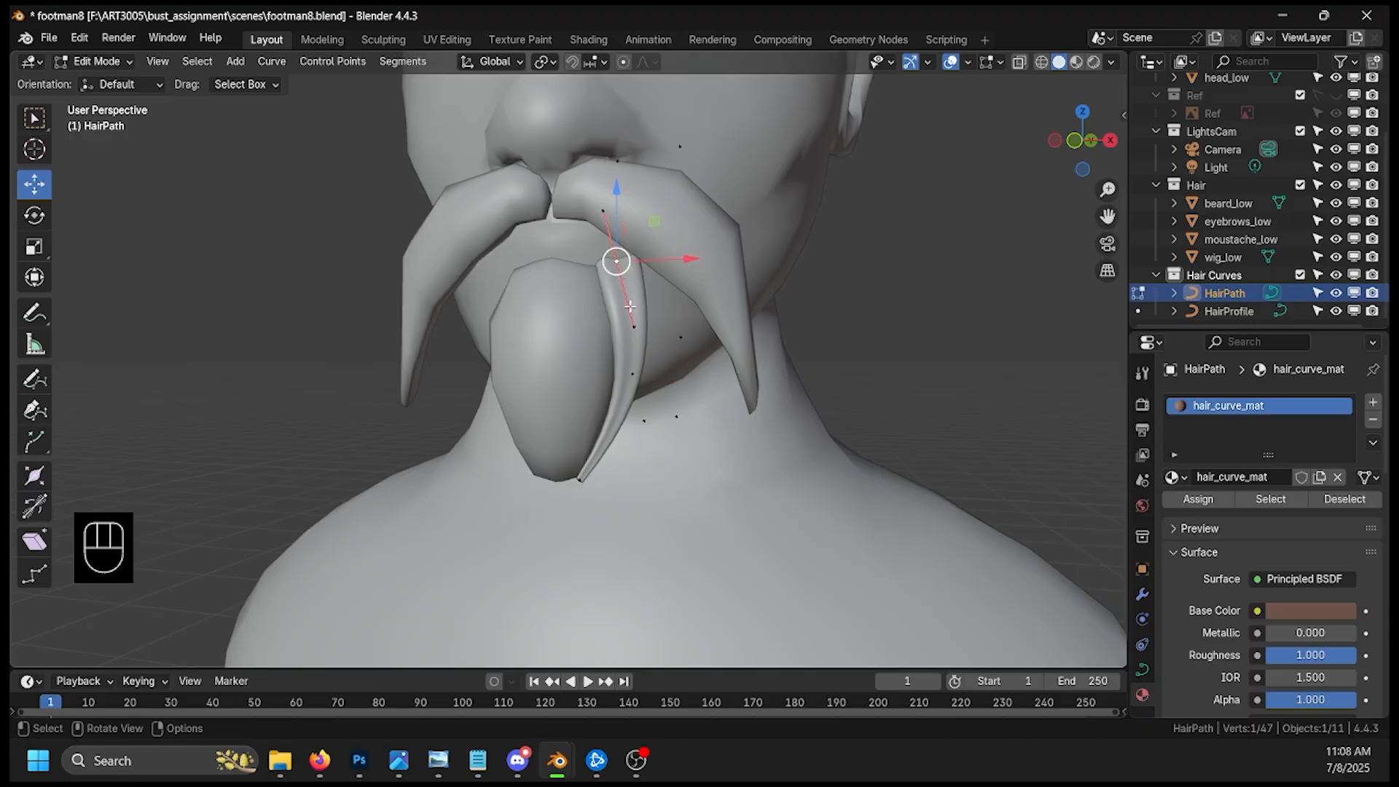
left_click(582, 479, "shift")
middle_click_drag(773, 408, 788, 418)
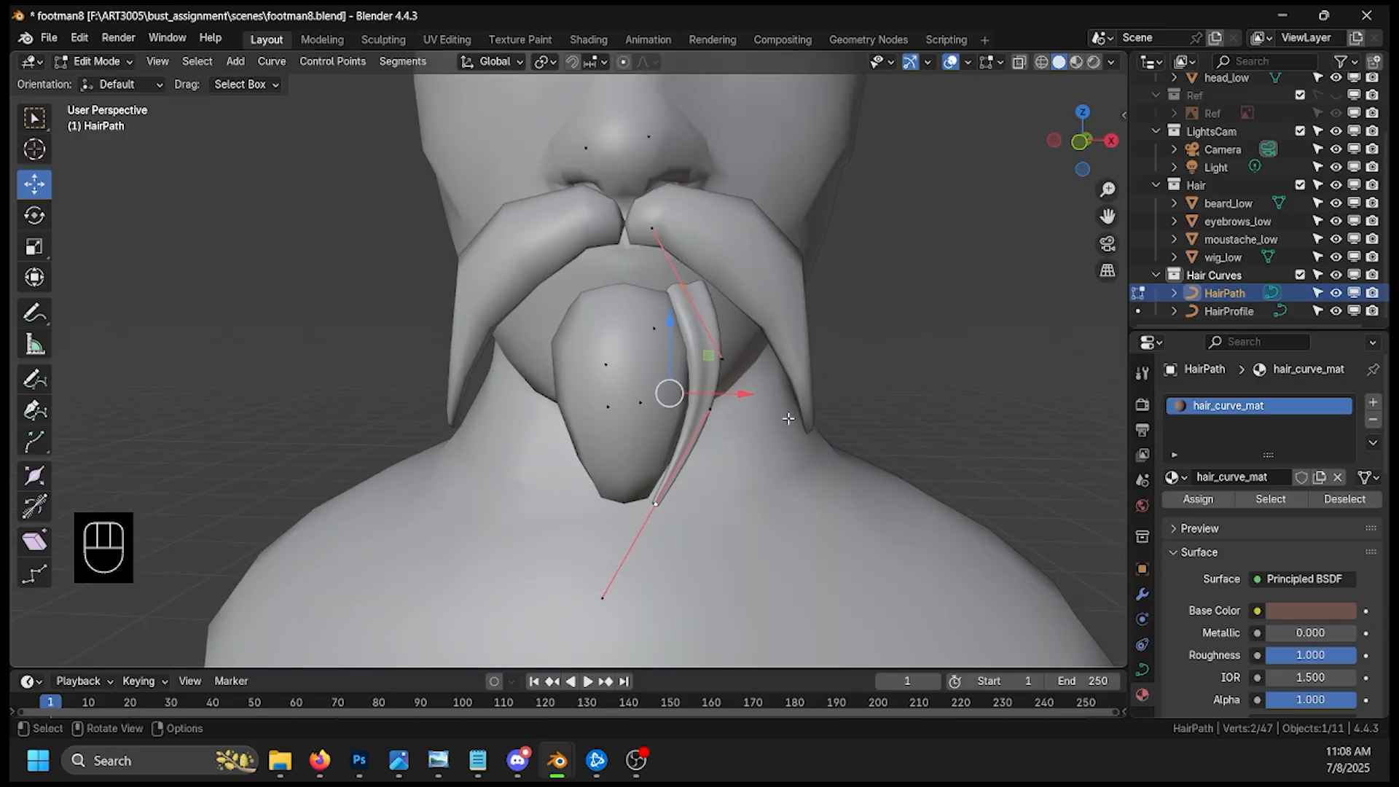
scroll(787, 418, "down", 3)
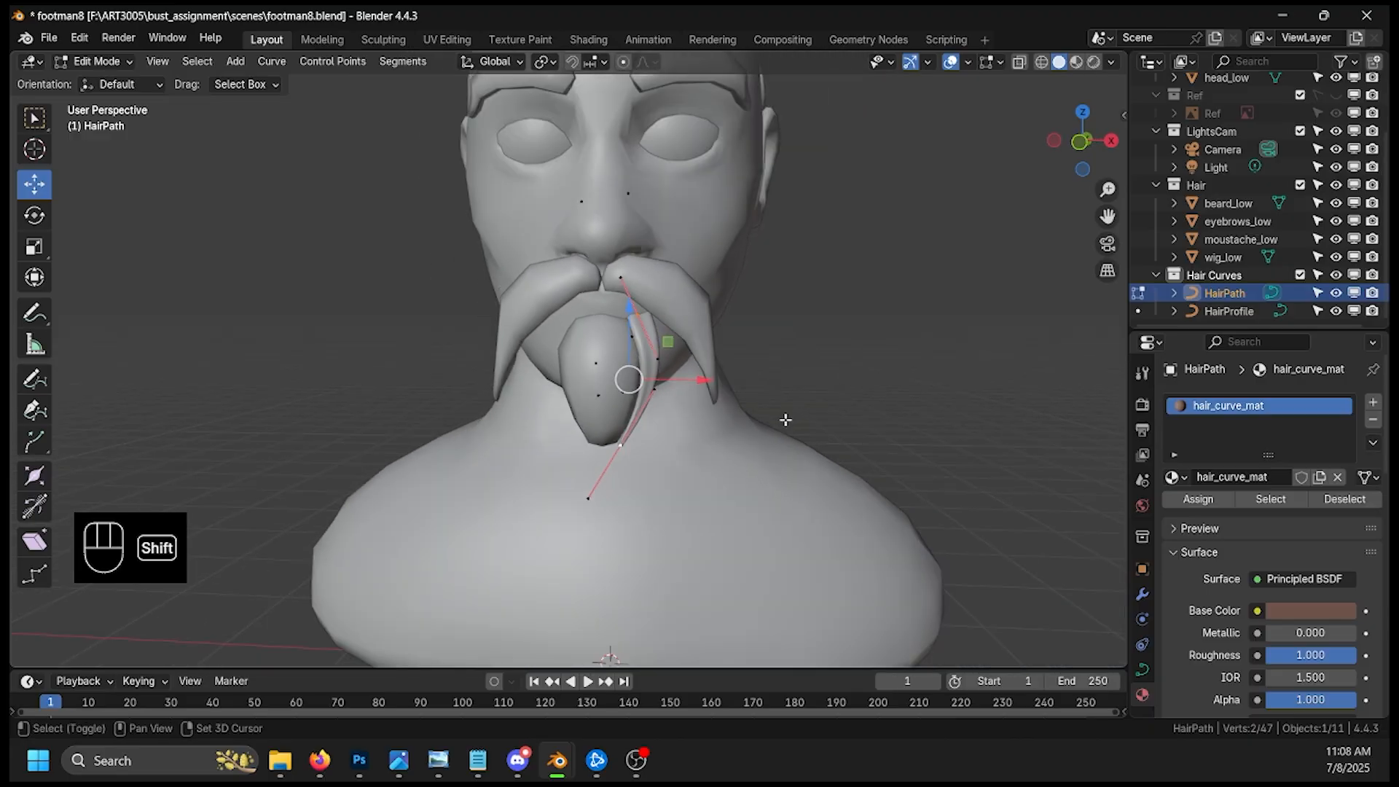
key("shift+d")
left_click(784, 419)
middle_click_drag(783, 419, 581, 422)
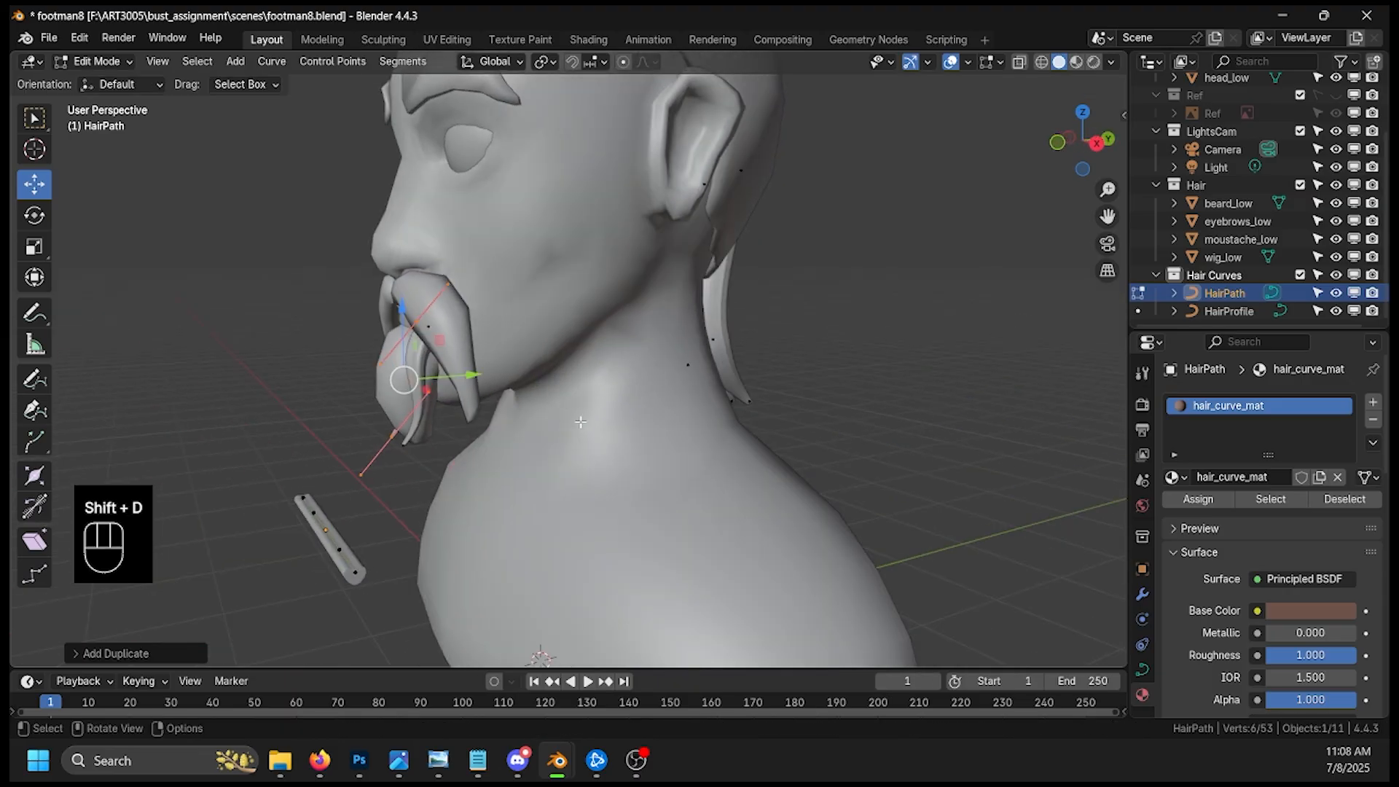
left_click_drag(467, 377, 440, 378)
middle_click_drag(440, 379, 655, 342)
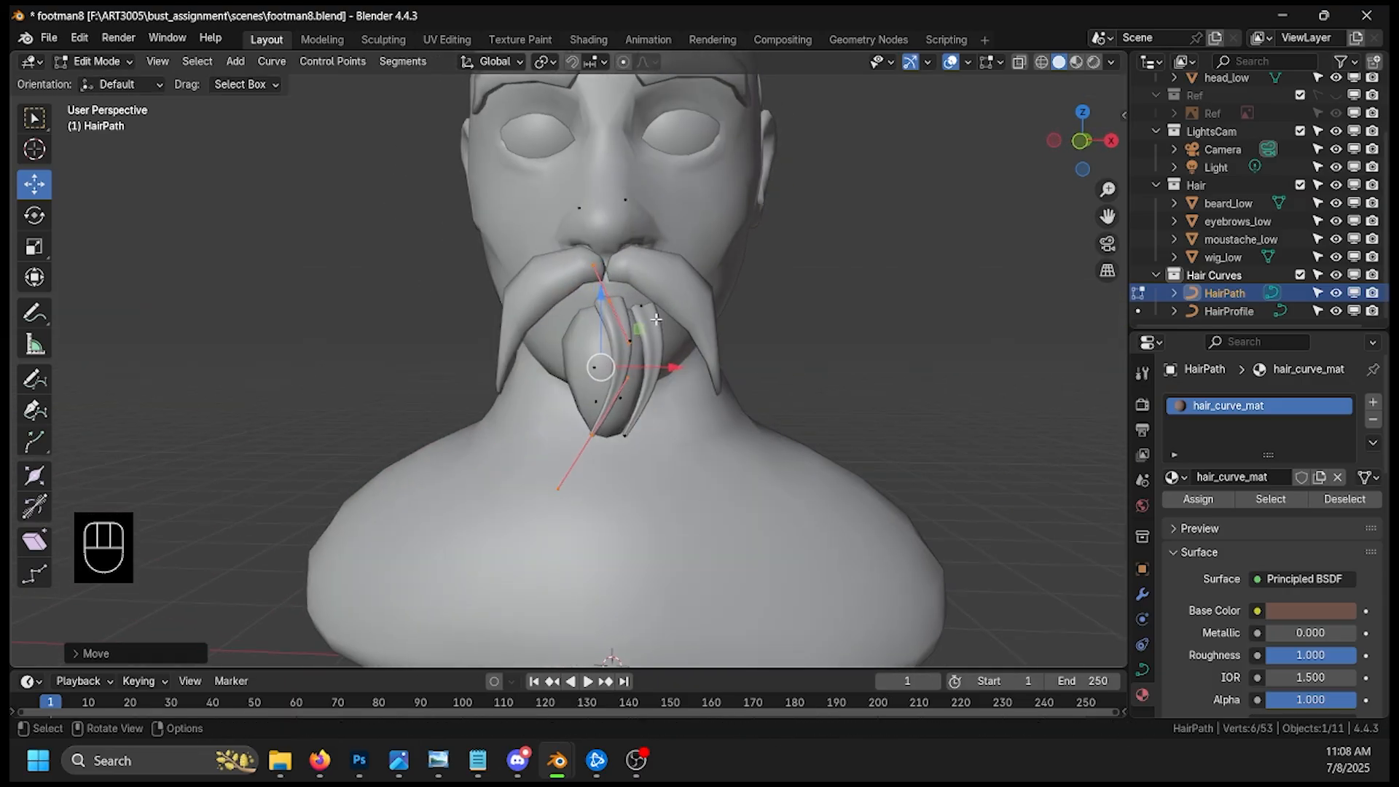
left_click_drag(606, 300, 605, 312)
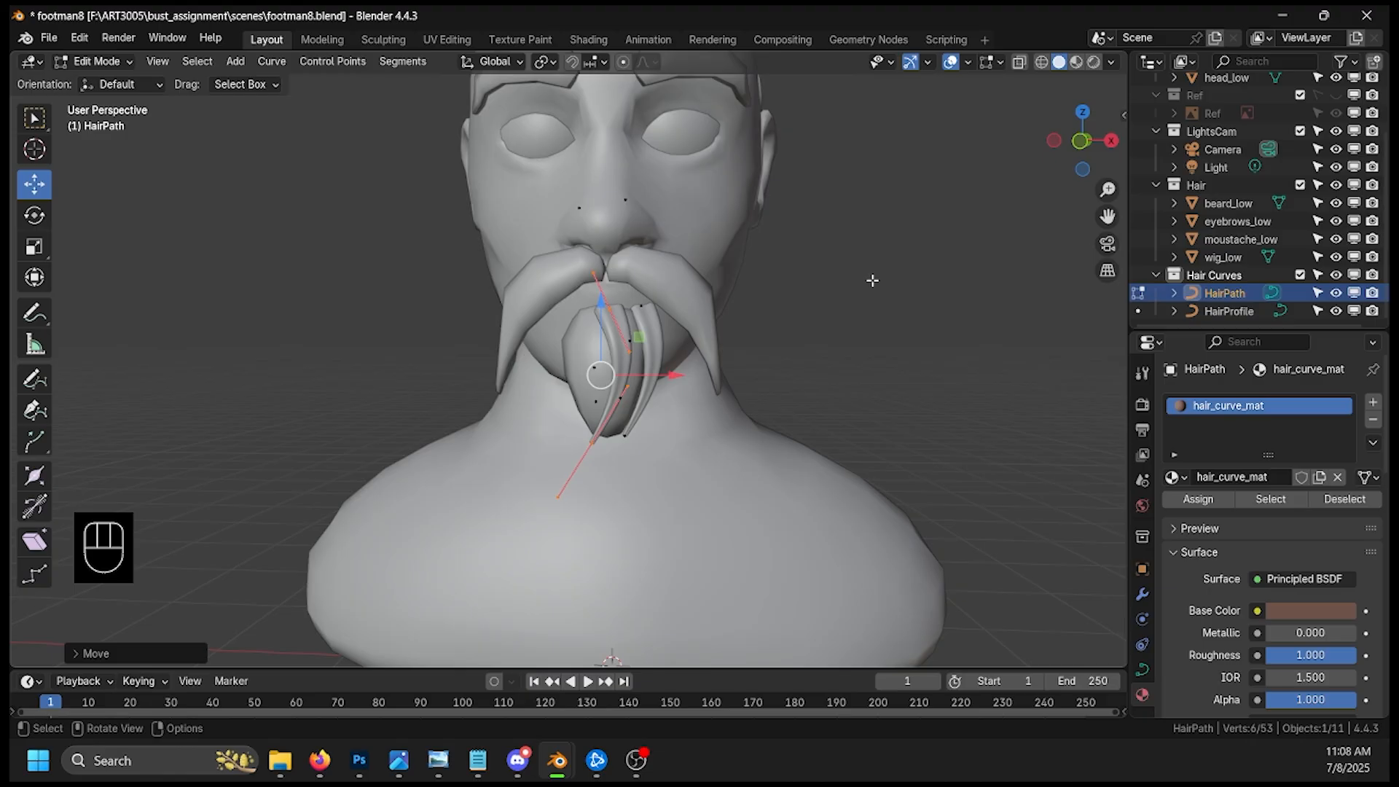
Step: Shift the copied strand's top and lower points sideways toward the first strand so it follows the goatee's front
left_click(609, 308)
left_click_drag(667, 270, 687, 268)
left_click(592, 445)
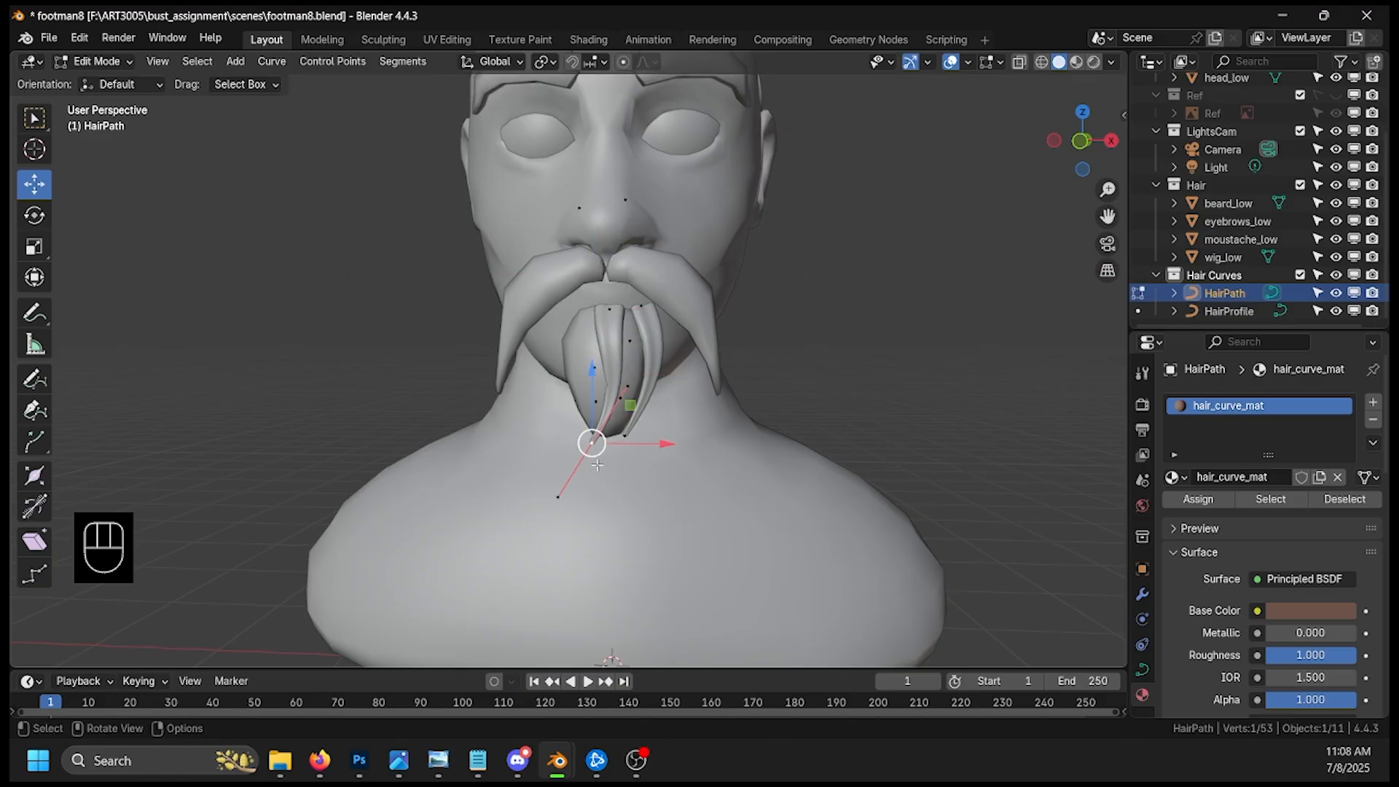
left_click_drag(617, 500, 640, 500)
left_click(609, 443)
left_click_drag(610, 443, 620, 443)
middle_click_drag(619, 443, 768, 429)
left_click_drag(731, 435, 737, 433)
Step: Move the copied strand's top point back toward the chin beneath the moustache, working from the side
middle_click_drag(738, 432, 703, 397)
middle_click_drag(577, 347, 444, 351)
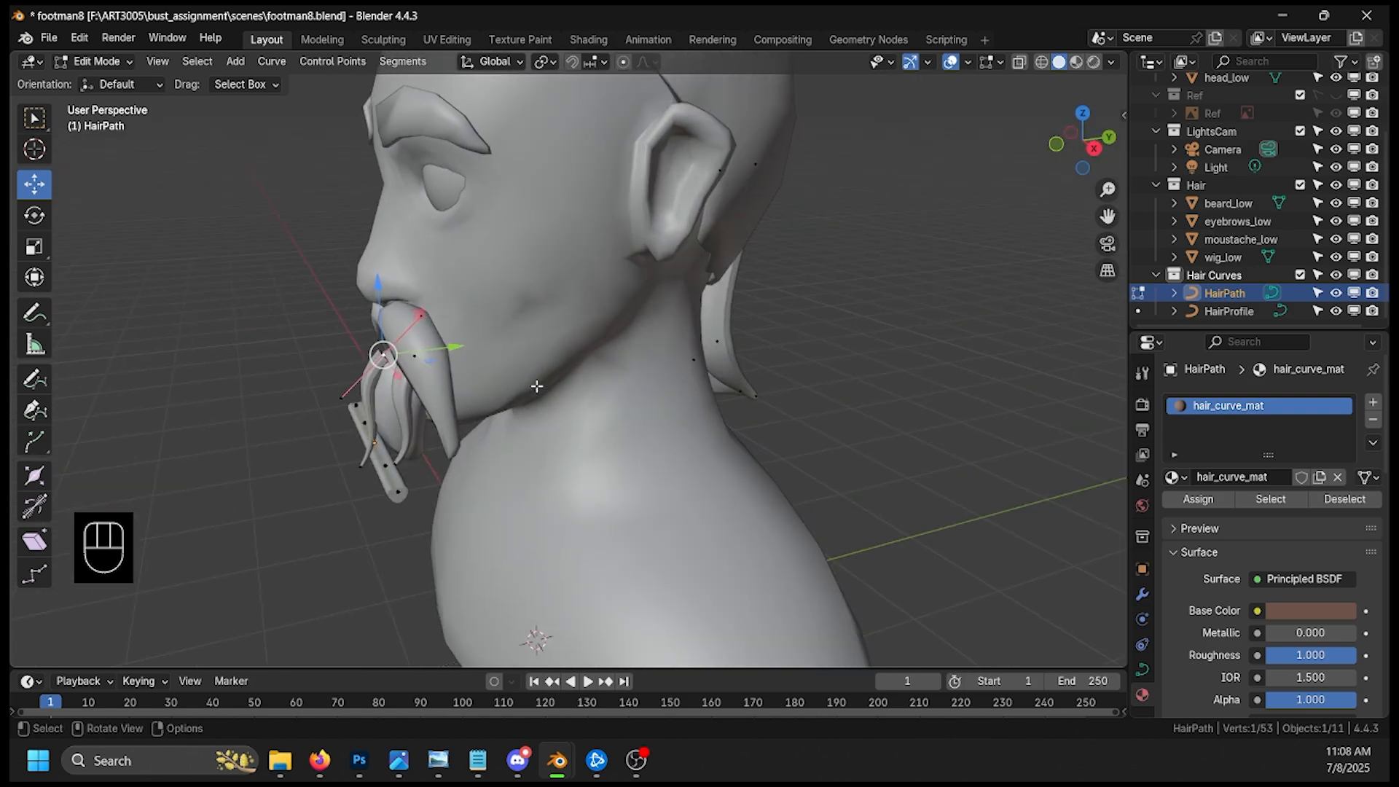
middle_click_drag(470, 407, 434, 358)
left_click_drag(434, 358, 443, 357)
middle_click_drag(443, 356, 452, 292)
left_click_drag(387, 263, 426, 232)
left_click(428, 267)
Step: Move the copied strand's lower end point back against the goatee's tip, adjusting its depth from both sides, and deselect it
left_click(400, 474)
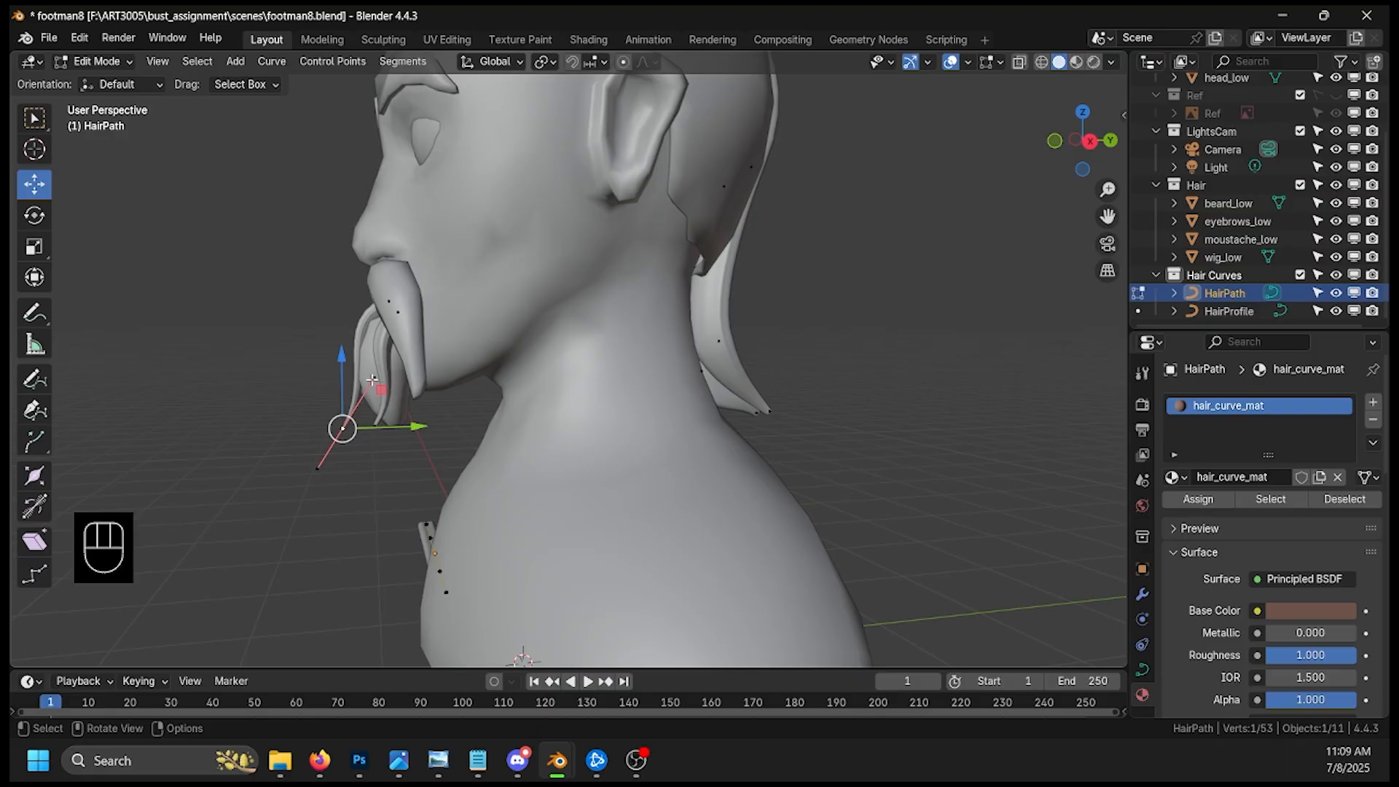
left_click_drag(373, 376, 434, 414)
left_click(330, 467)
left_click(394, 467)
left_click(343, 429)
middle_click_drag(434, 414, 836, 394)
left_click(886, 370)
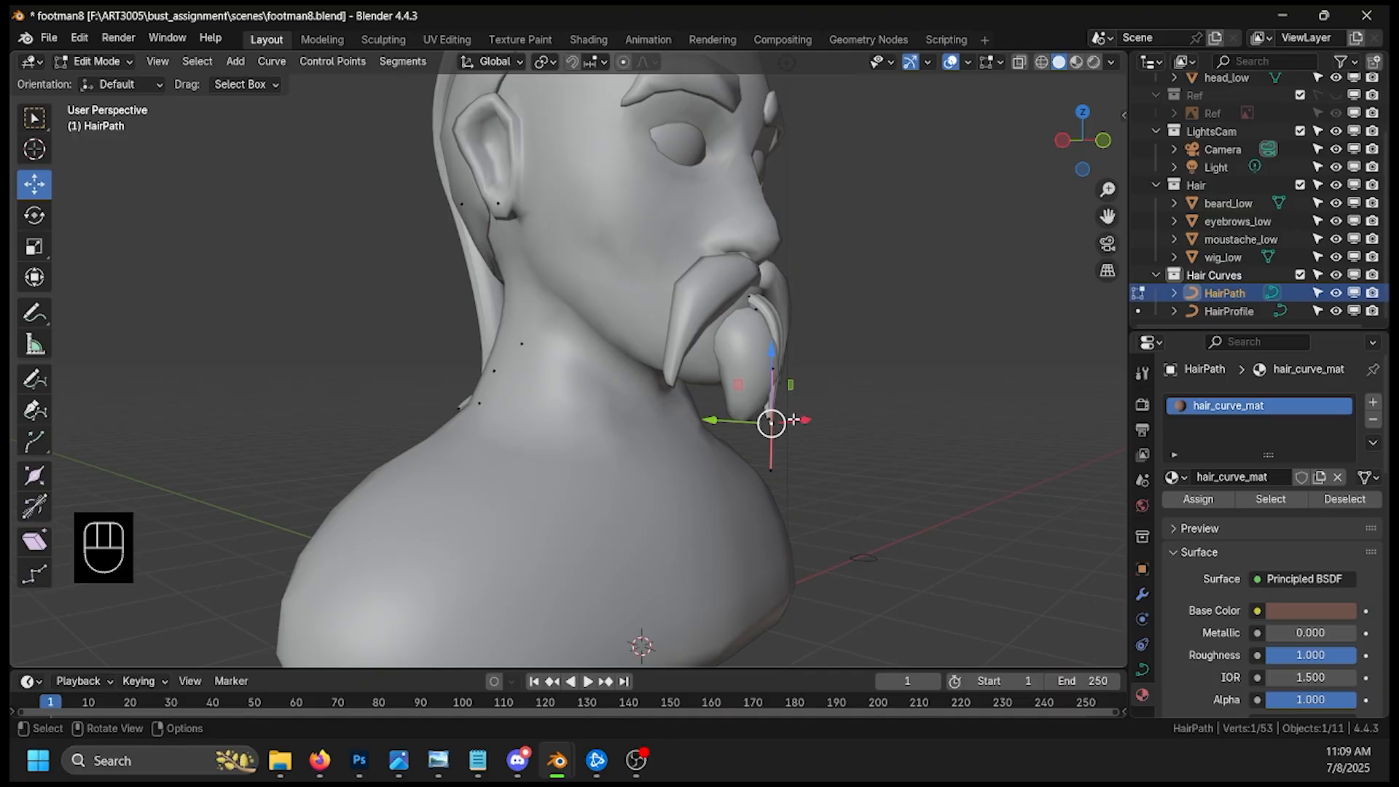
left_click_drag(712, 420, 720, 420)
left_click(847, 340)
middle_click_drag(847, 340, 736, 342)
left_click_drag(625, 245, 623, 266)
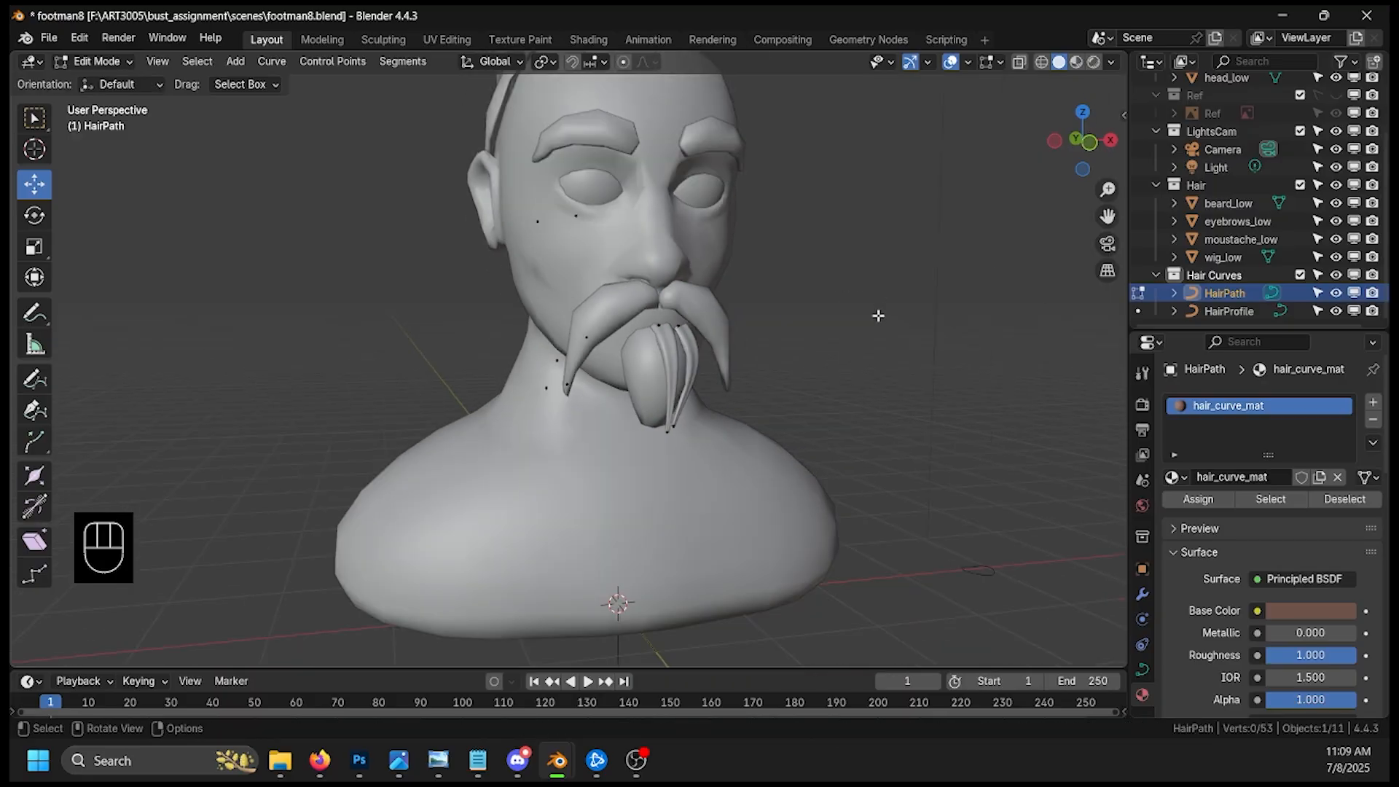